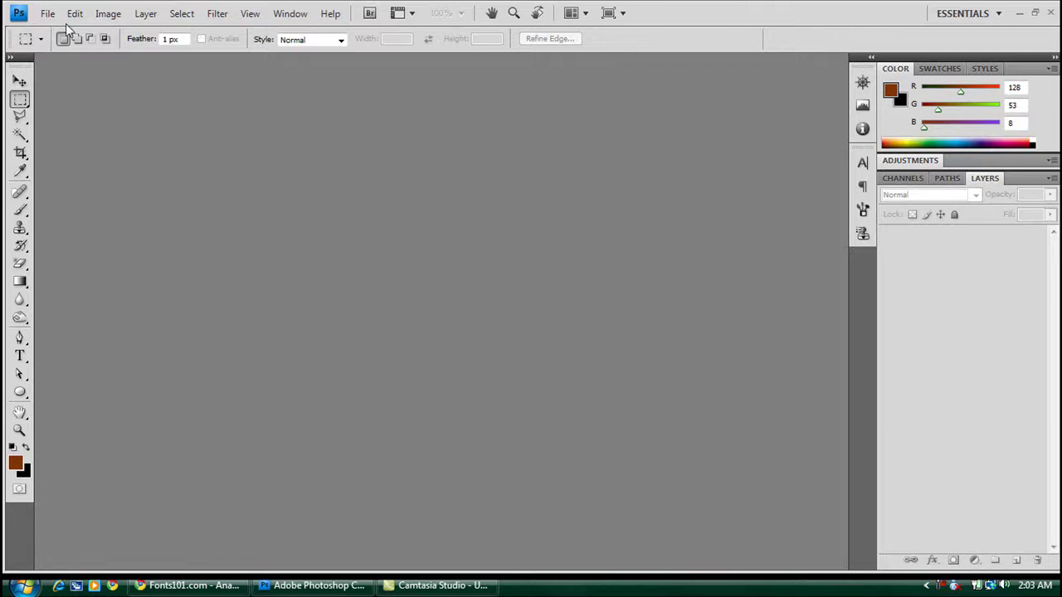
Create a new 500×375 px, 72 ppi white document named 'Wood Engraved Text'
left_click(47, 13)
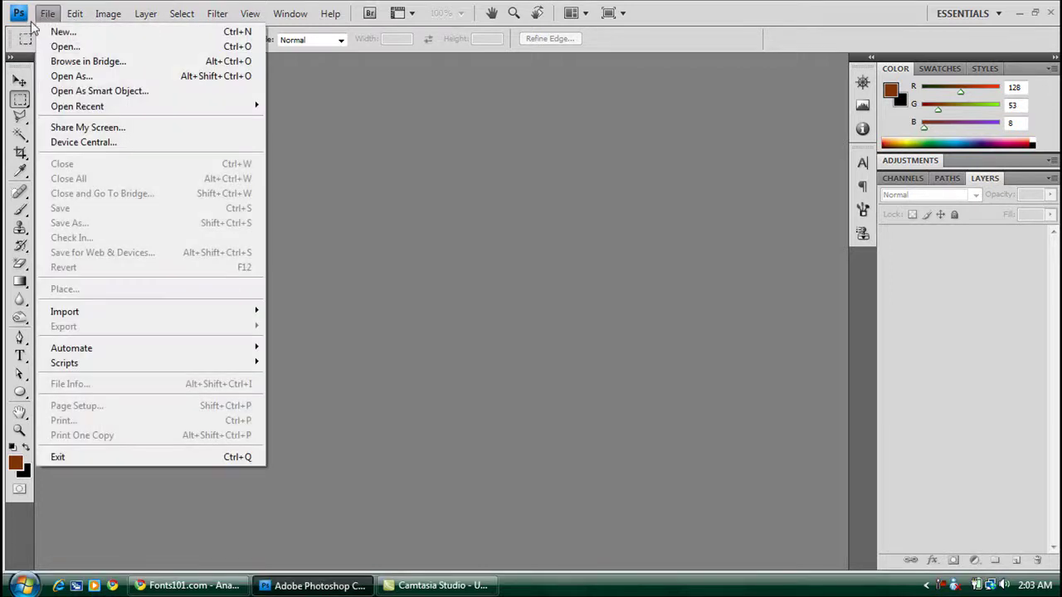
left_click(52, 30)
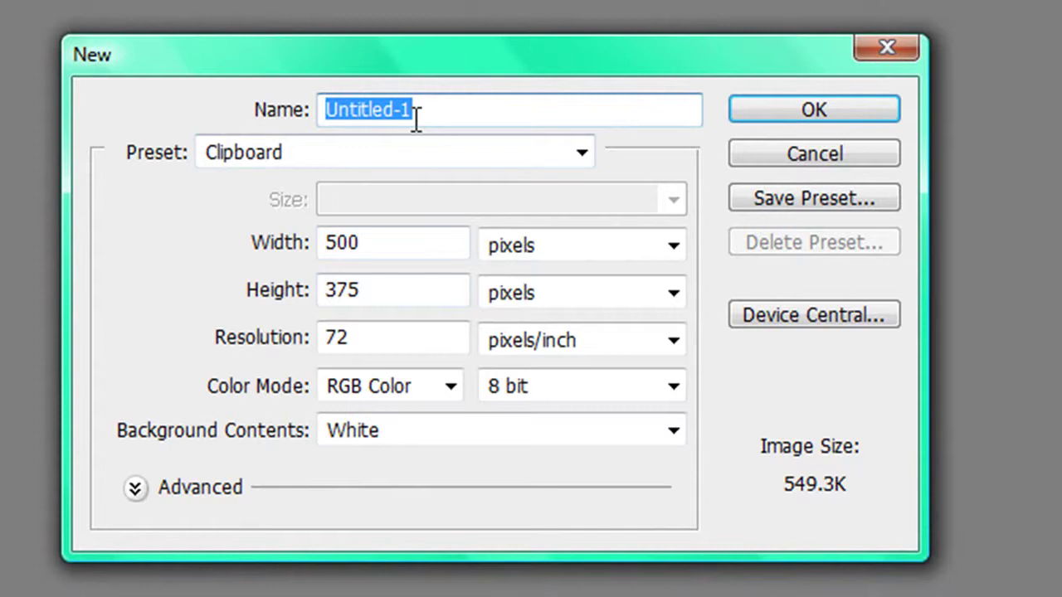
type("Wood Engrabed")
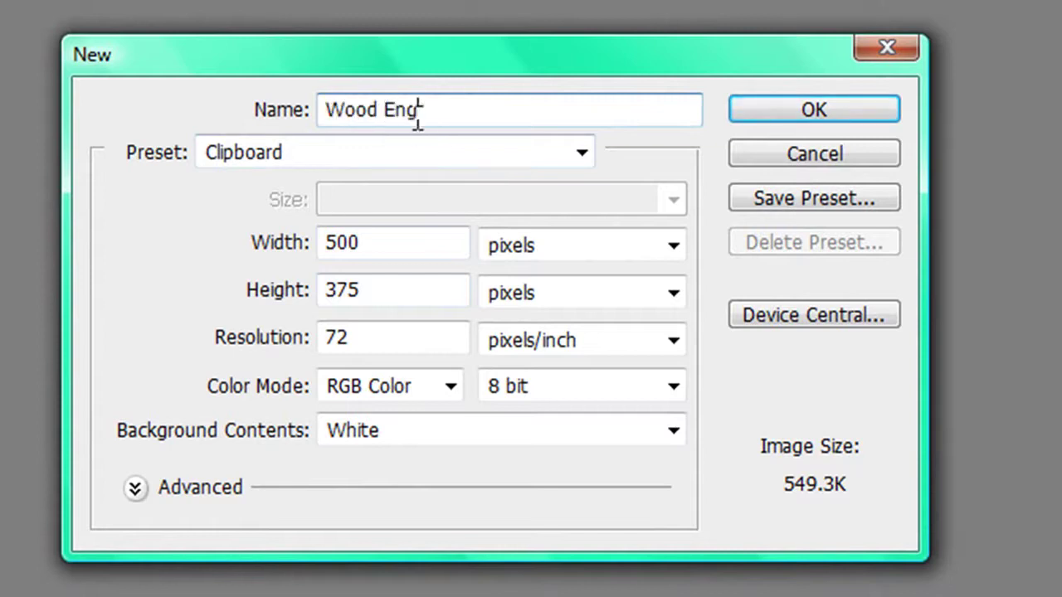
key("BackSpace")
key("BackSpace")
key("BackSpace")
key("BackSpace")
type("ved Text")
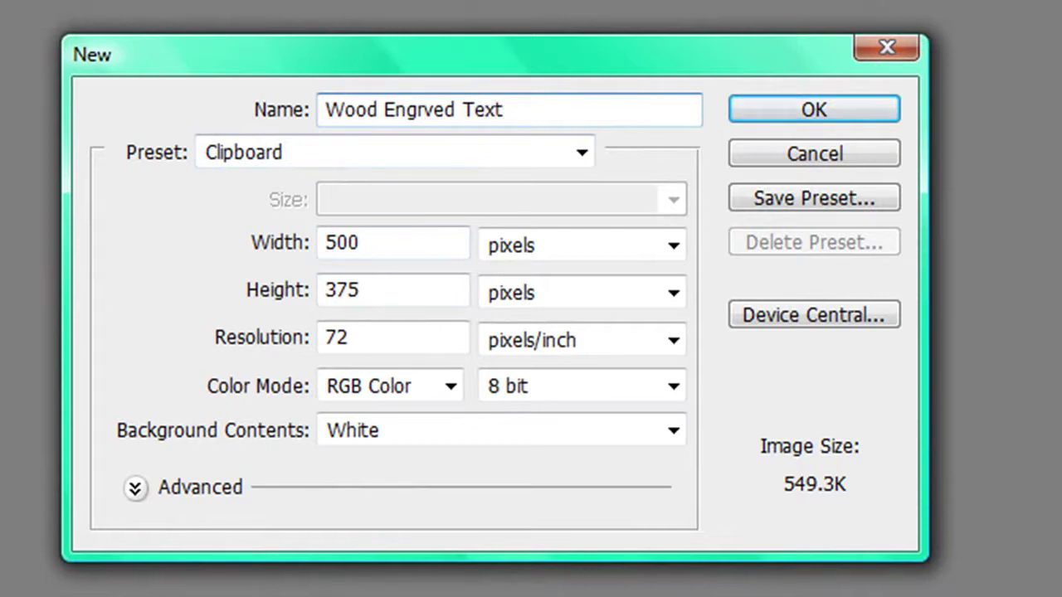
type("a")
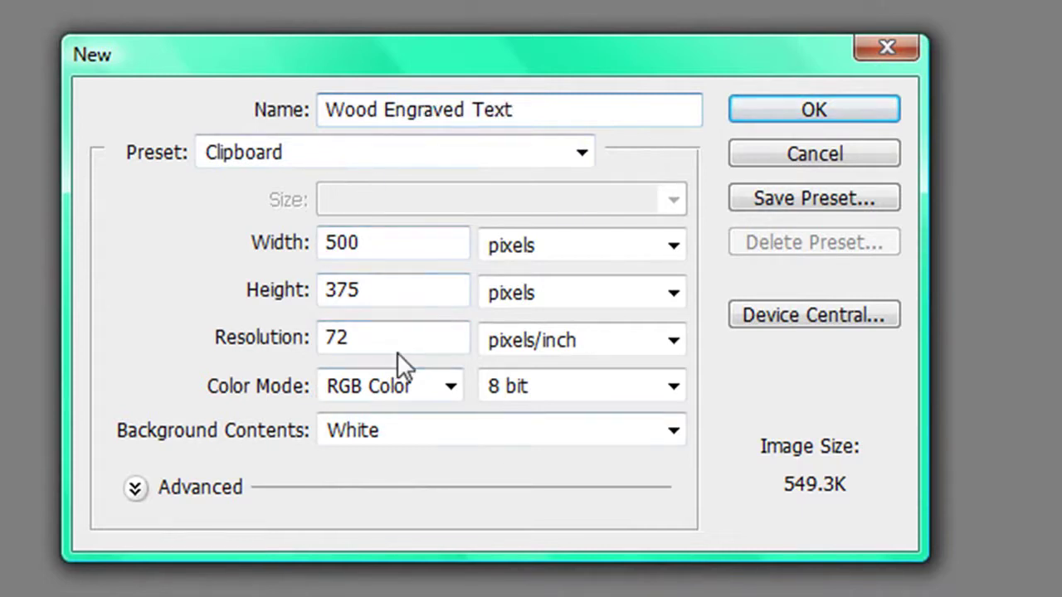
left_click(782, 108)
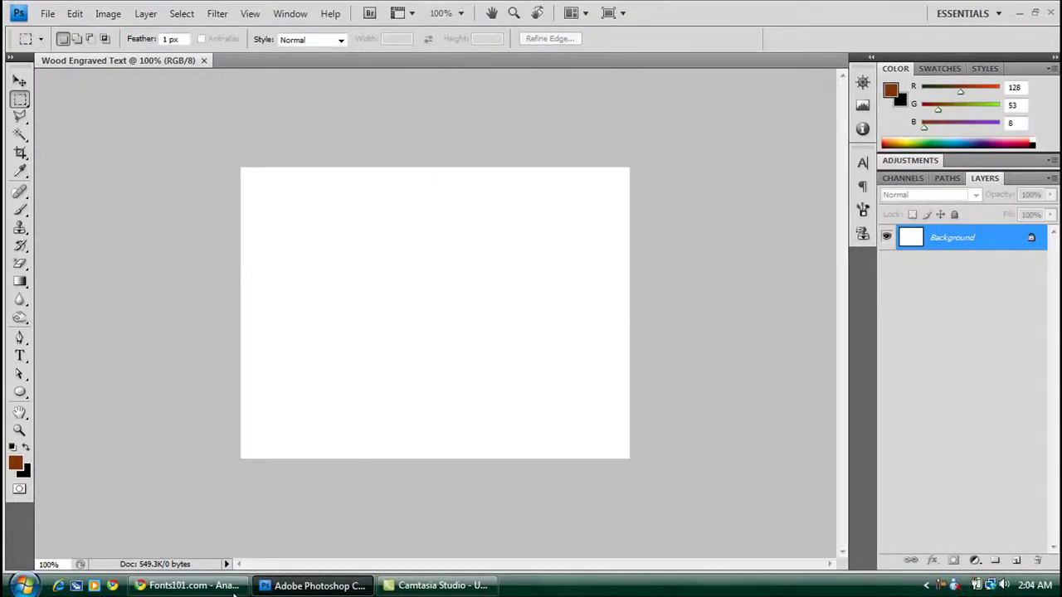
In Chrome, bring up the copy options for the everystockphoto wood-grain photo
left_click(234, 589)
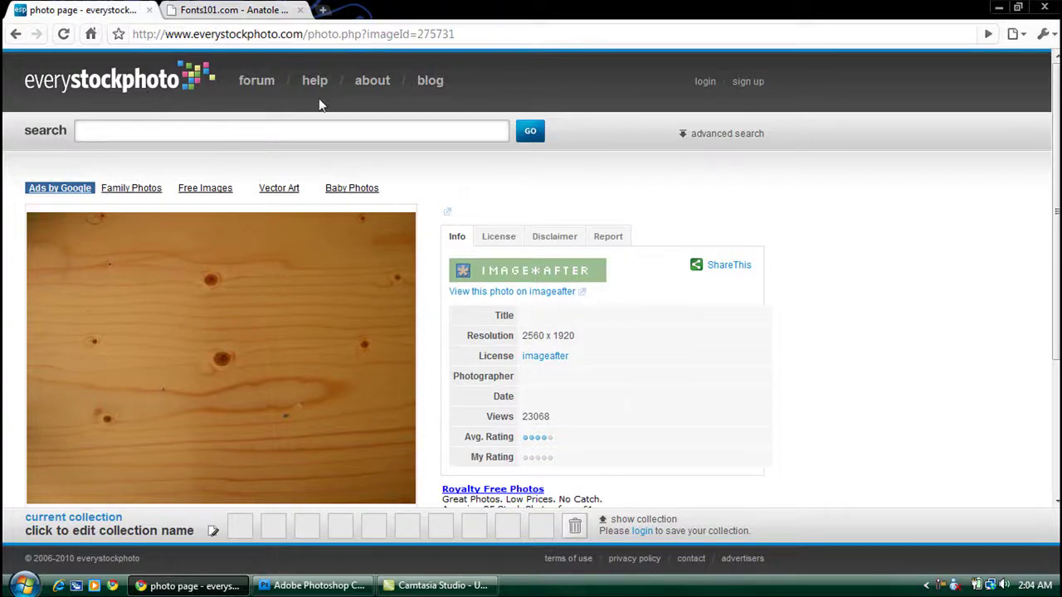
right_click(156, 336)
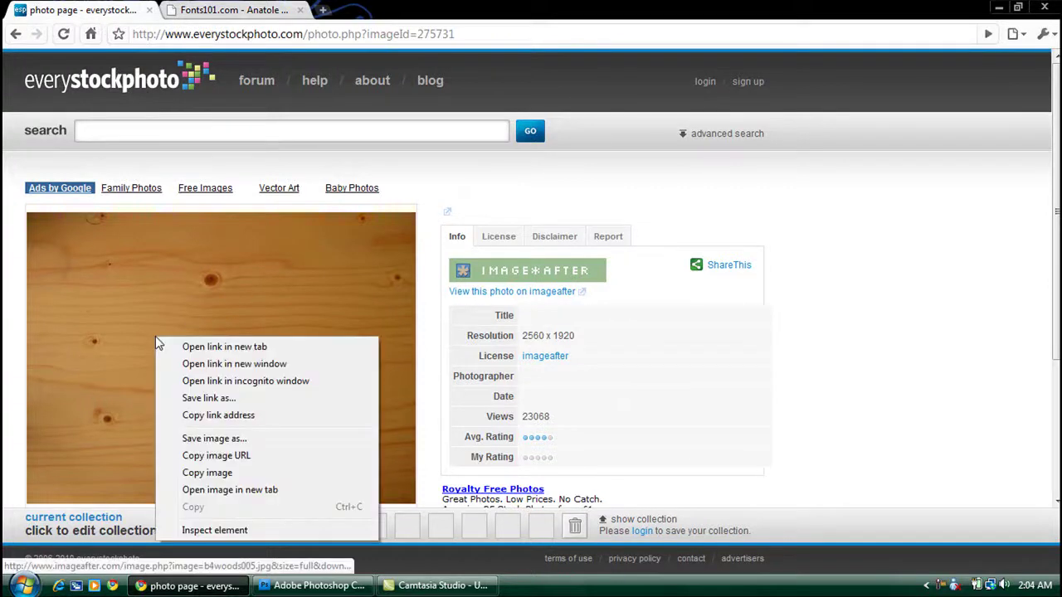
Copy the wood photo from Chrome and paste it into the Photoshop document as Layer 1
left_click(214, 474)
left_click(315, 586)
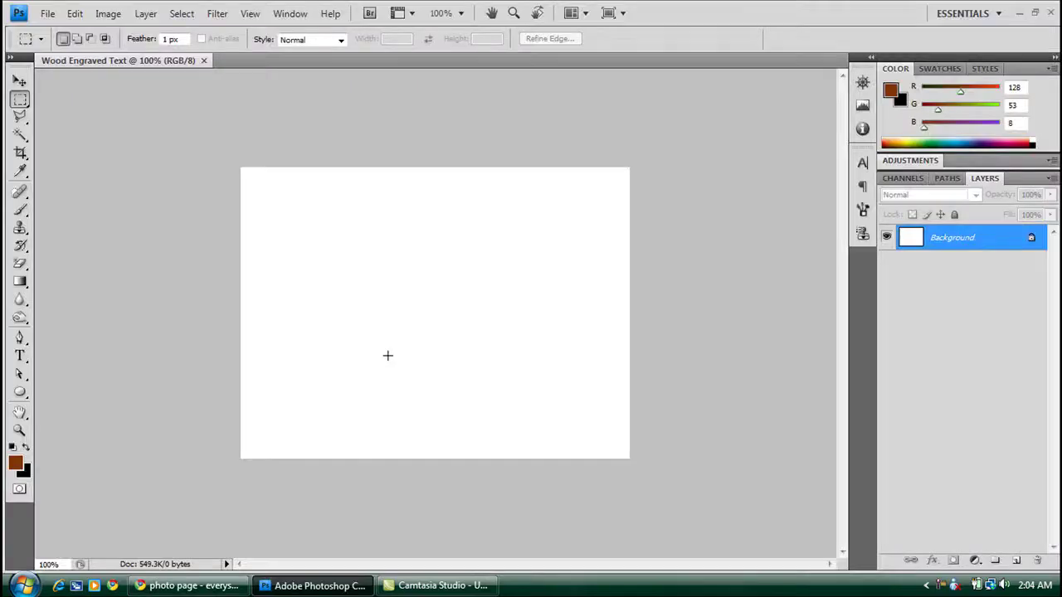
key("ctrl+v")
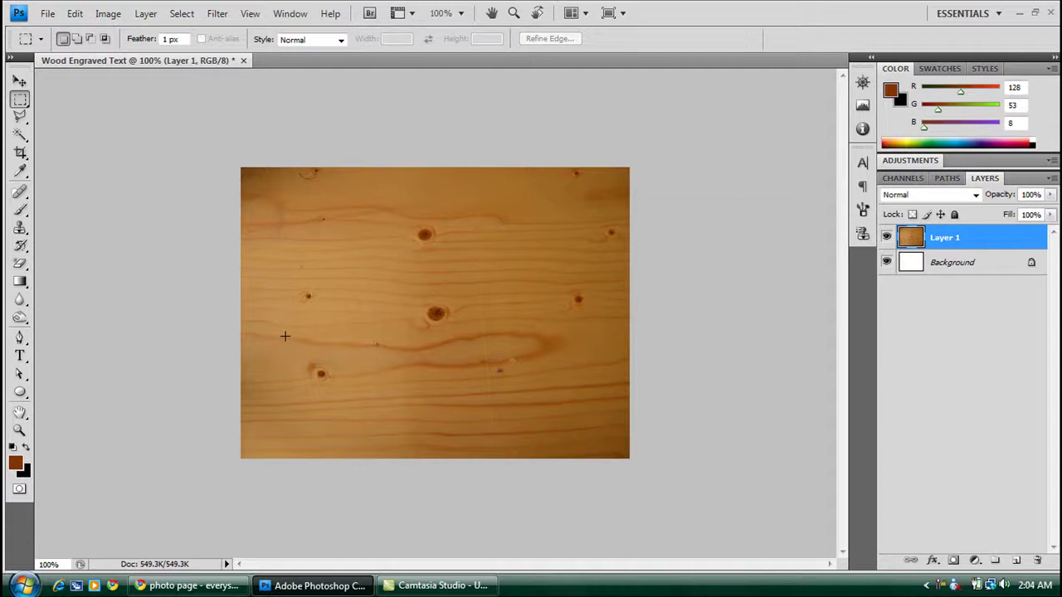
Cancel an accidental new document and put a free-transform box around the wood layer
left_click(46, 14)
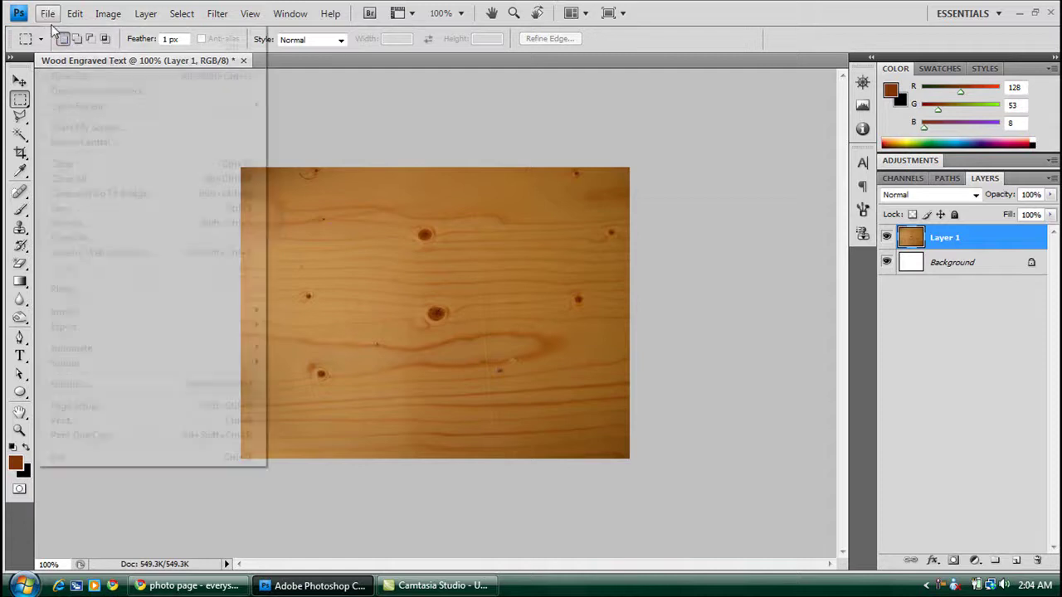
left_click(60, 31)
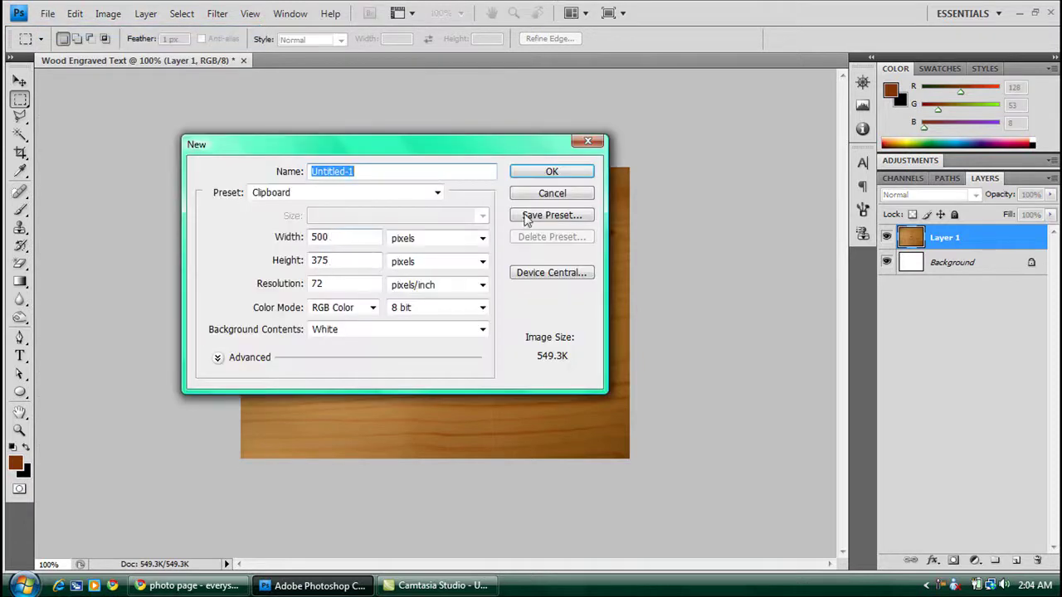
left_click(552, 193)
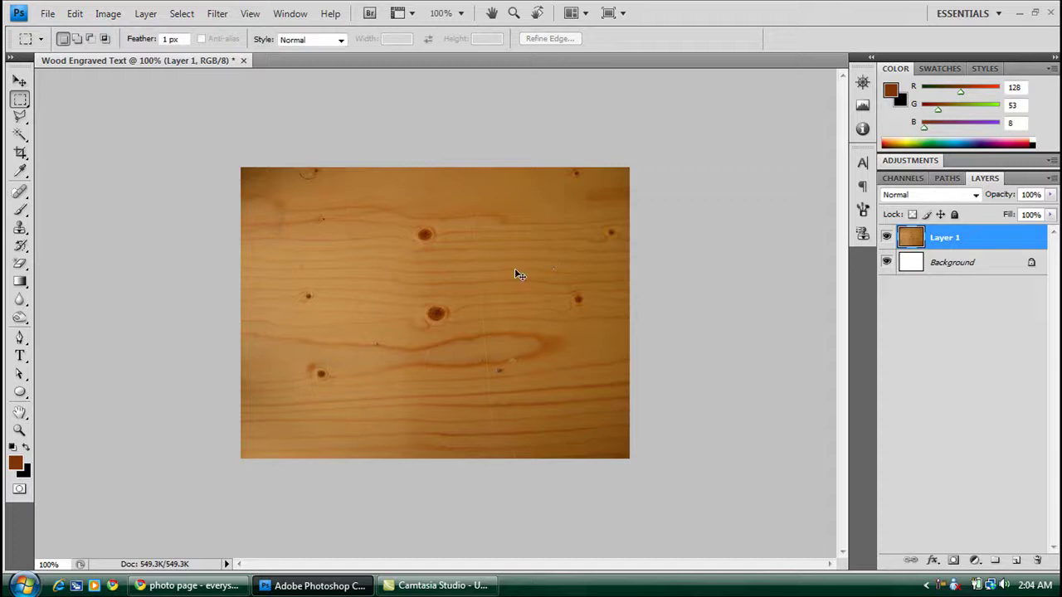
key("ctrl+t")
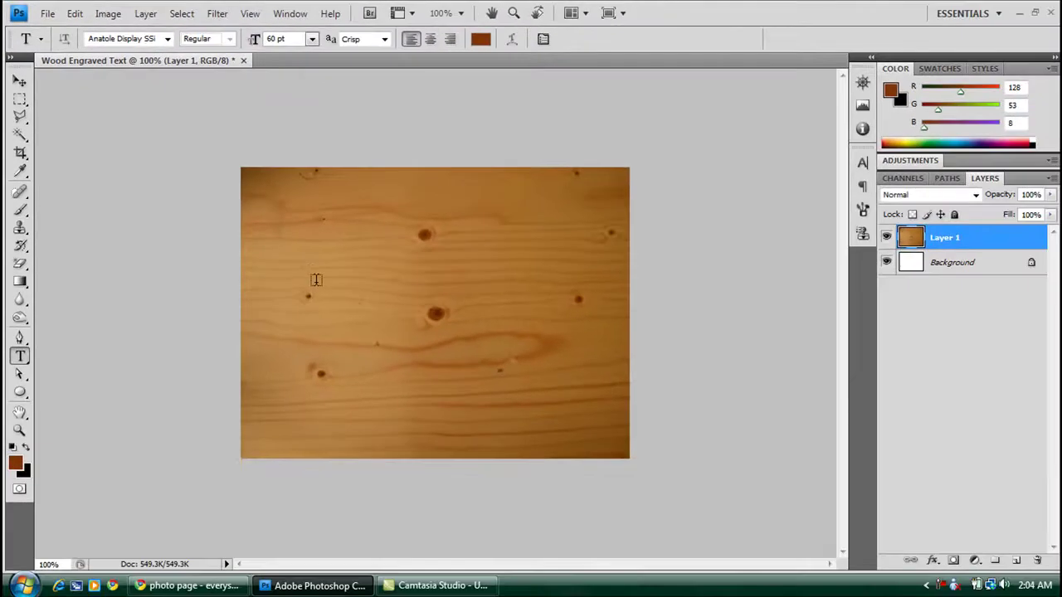
Type WANTED on the wood plank and enlarge its font size
left_click(312, 278)
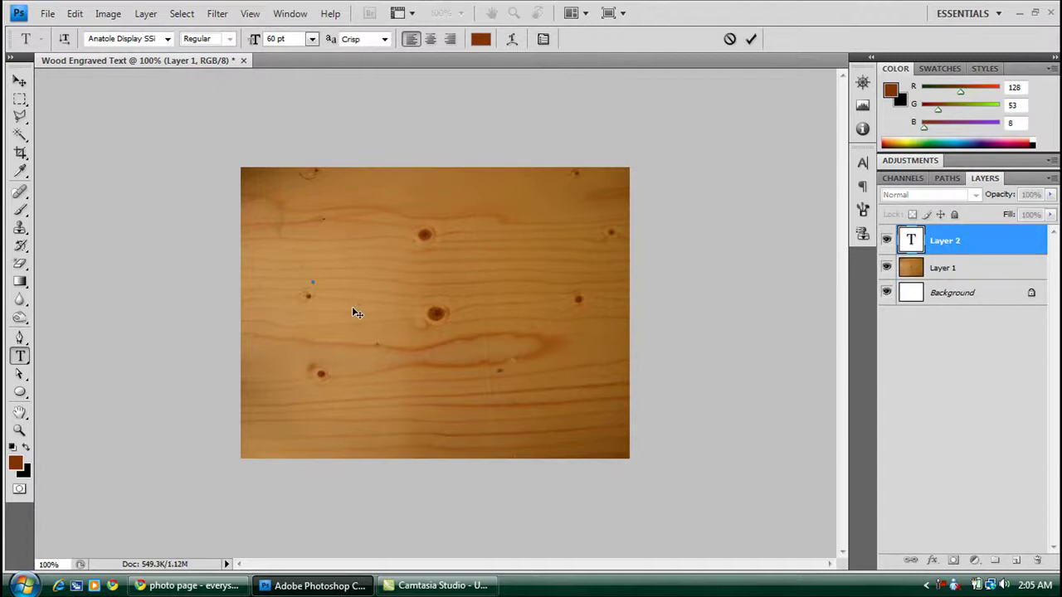
type("WANTE")
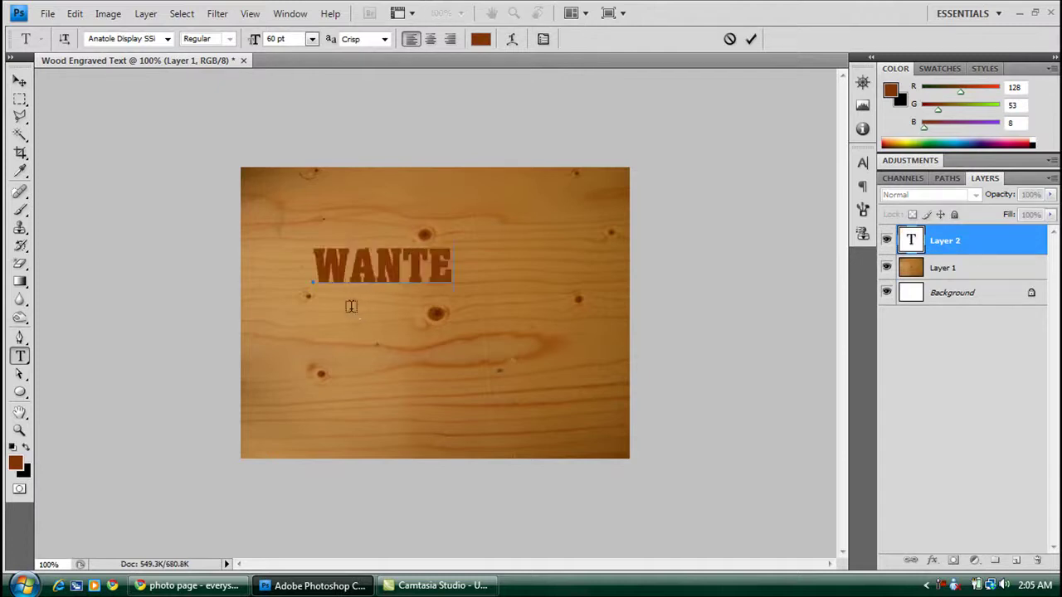
type("D")
left_click_drag(479, 266, 307, 75)
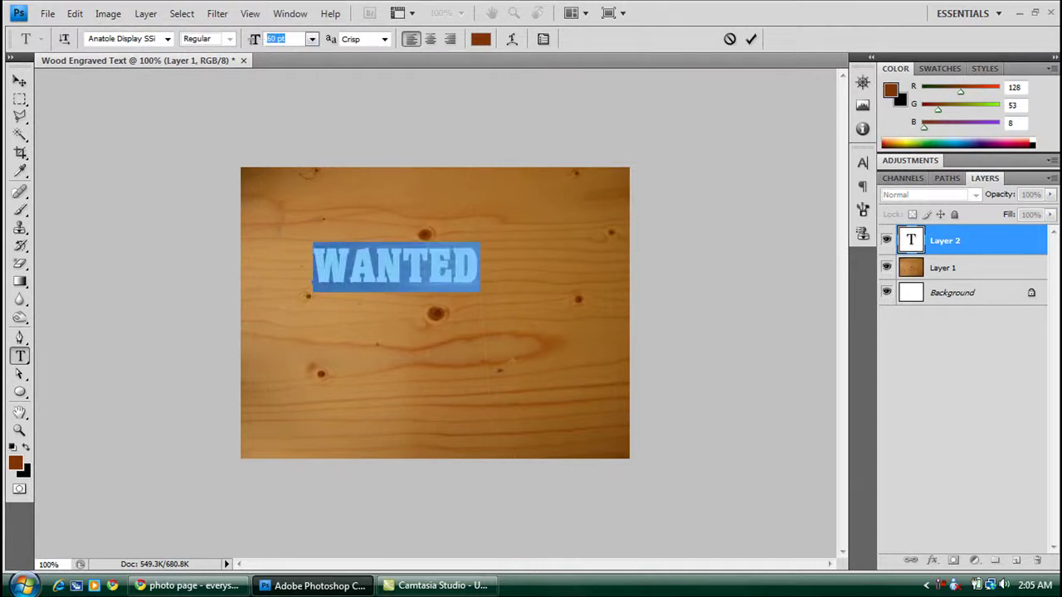
type("160")
type("140")
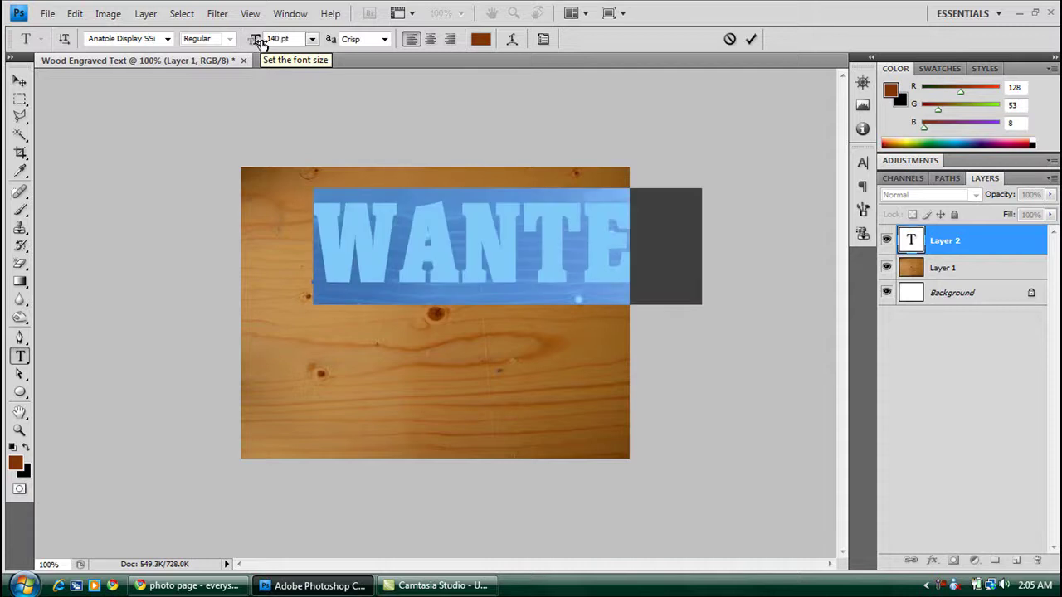
key("ctrl+h")
Reposition the WANTED text and reselect it to re-enter the font size
left_click_drag(543, 381, 529, 405)
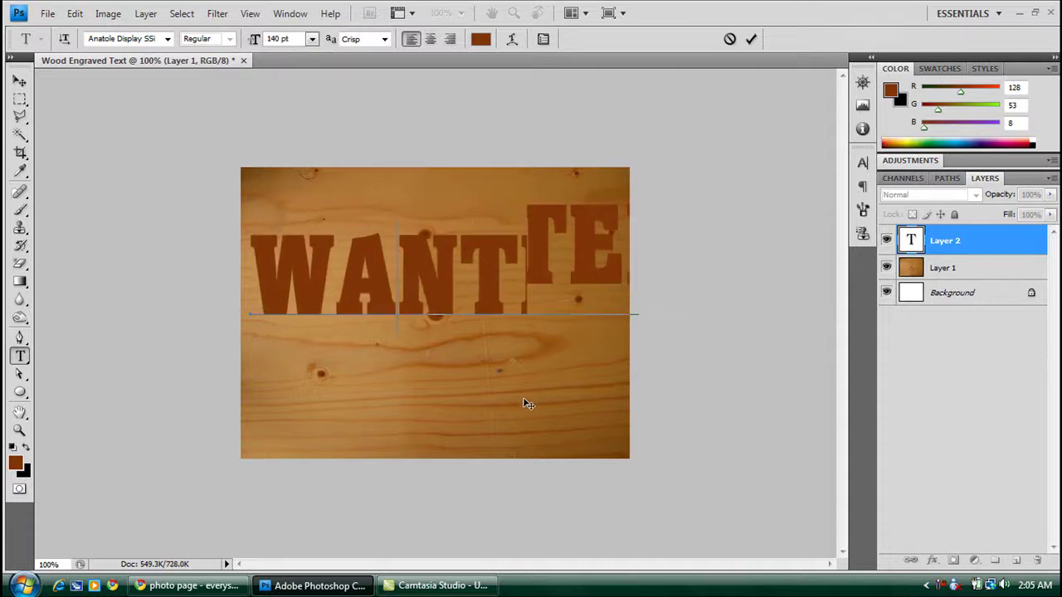
double_click(260, 269)
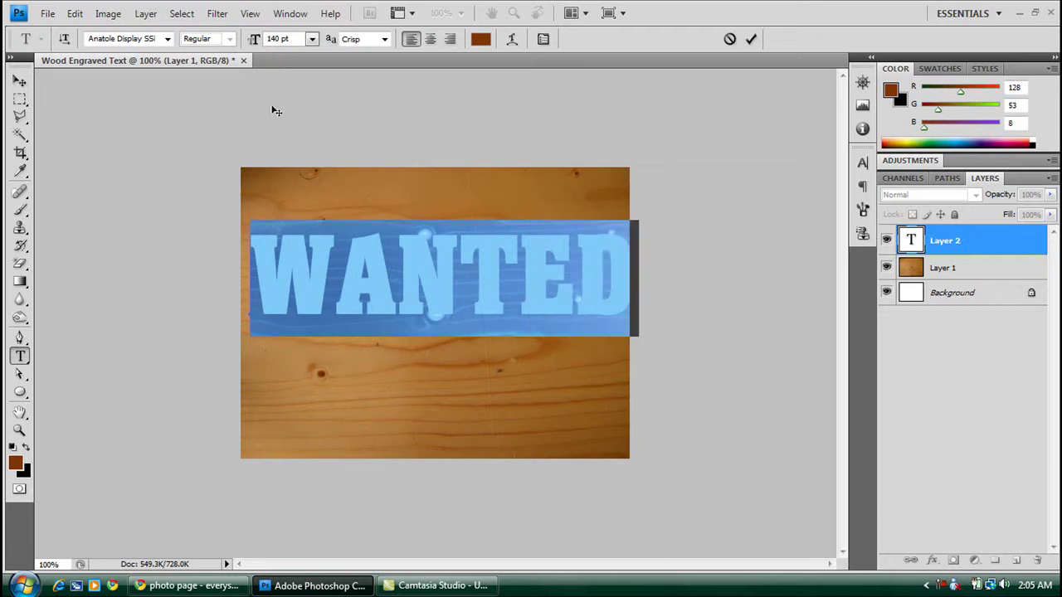
key("BackSpace")
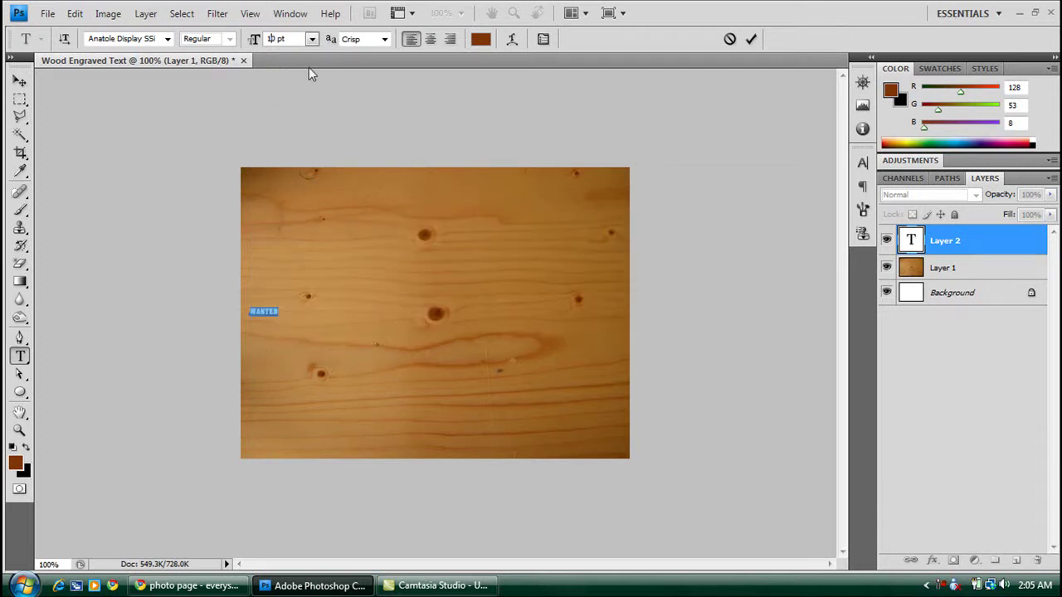
key("BackSpace")
Commit WANTED at 125 pt and delete the white Background layer
type("25")
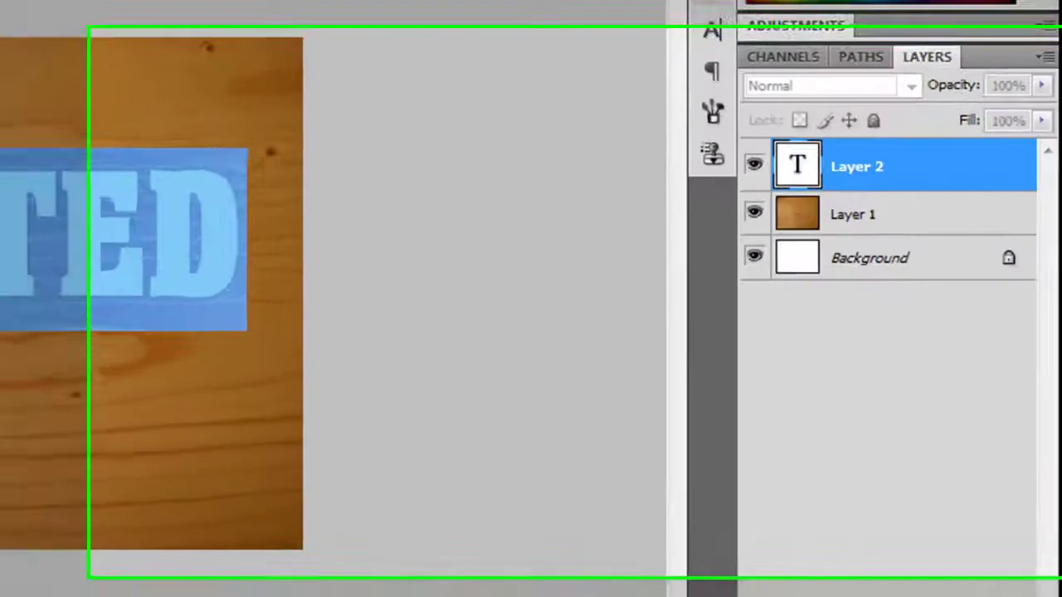
key("ctrl+Return")
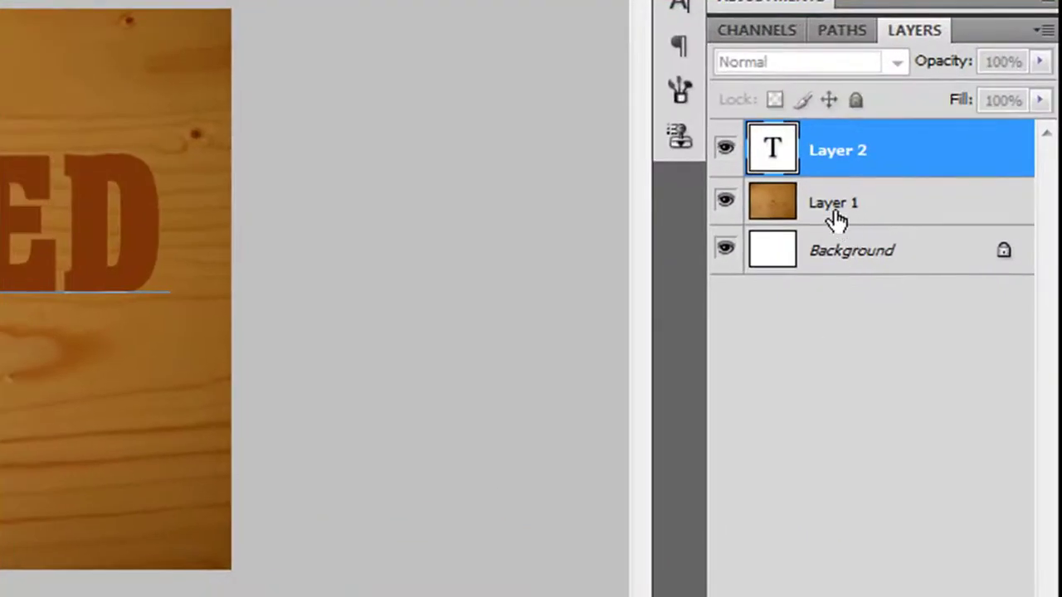
left_click(849, 250)
right_click(848, 249)
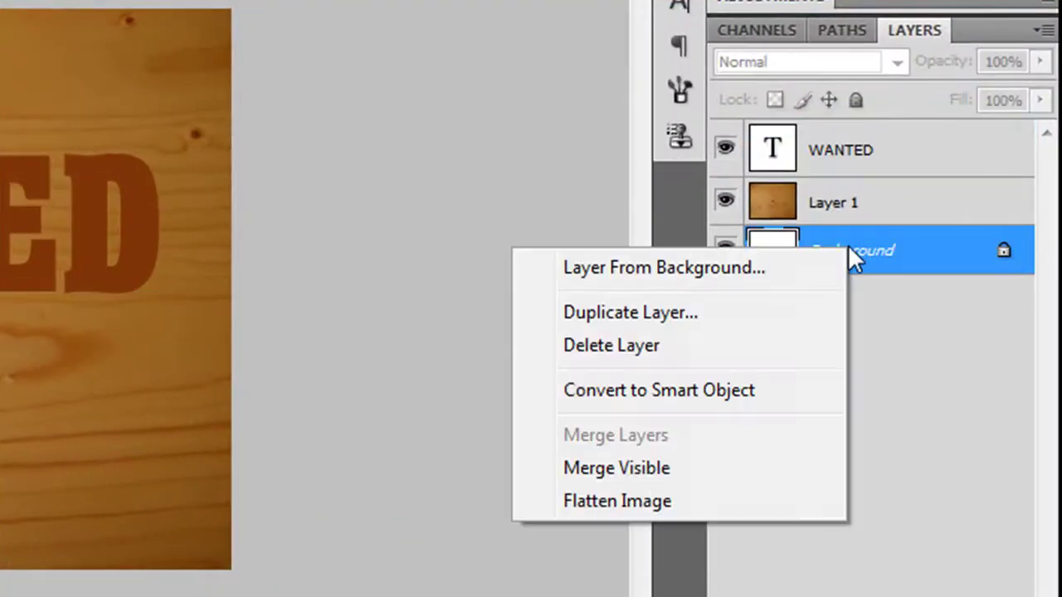
left_click(581, 345)
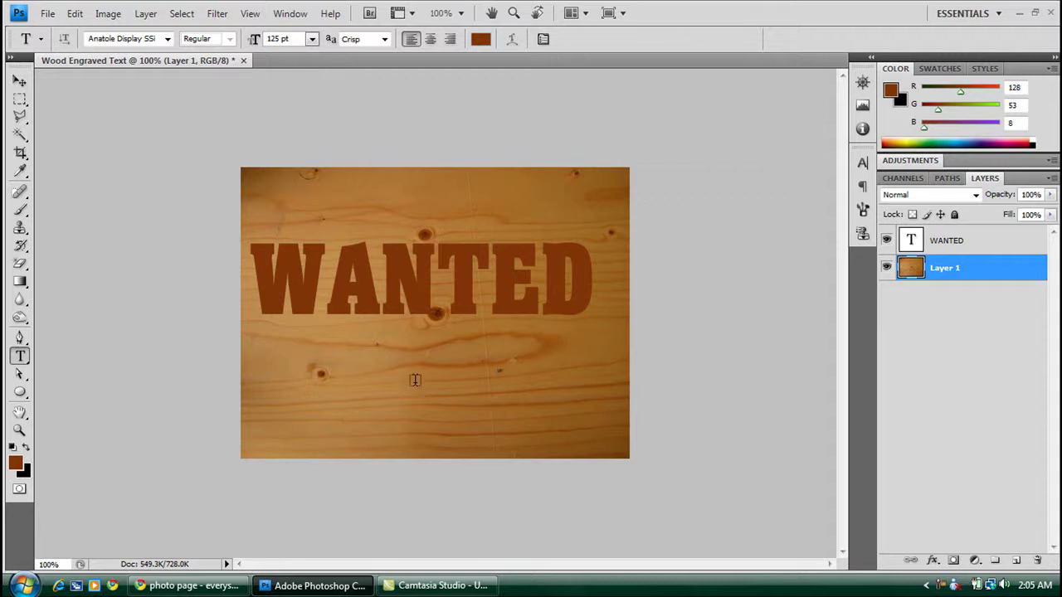
Center the WANTED layer horizontally on the wood plank
key("ctrl+a")
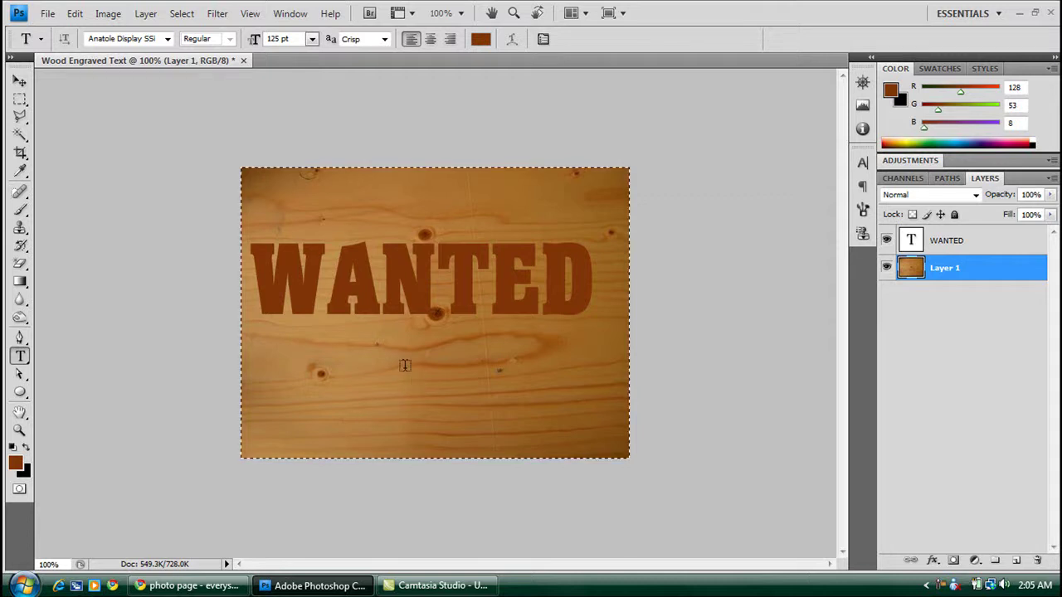
left_click(949, 240)
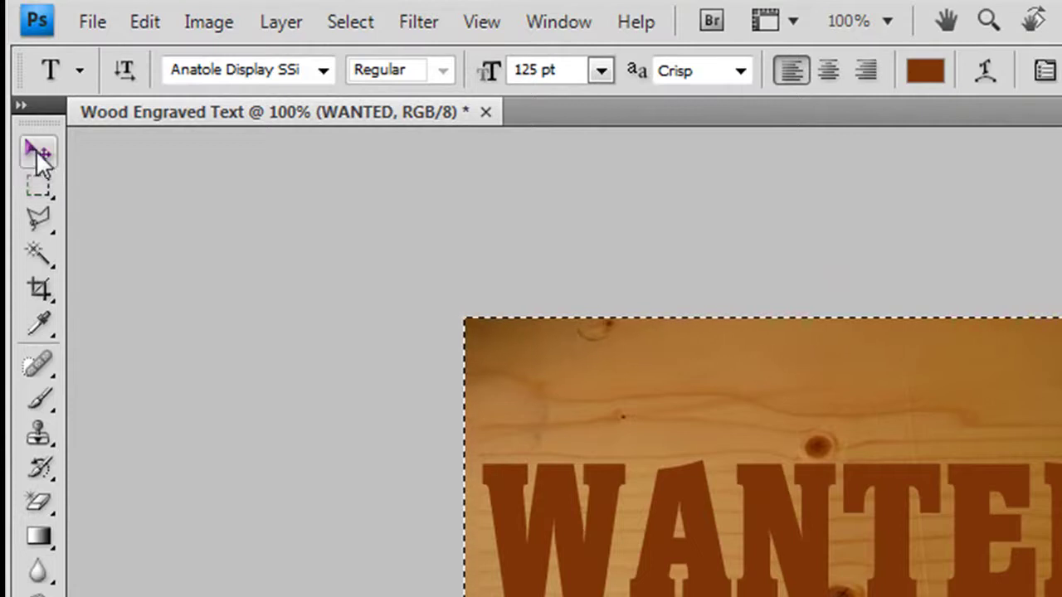
left_click(38, 153)
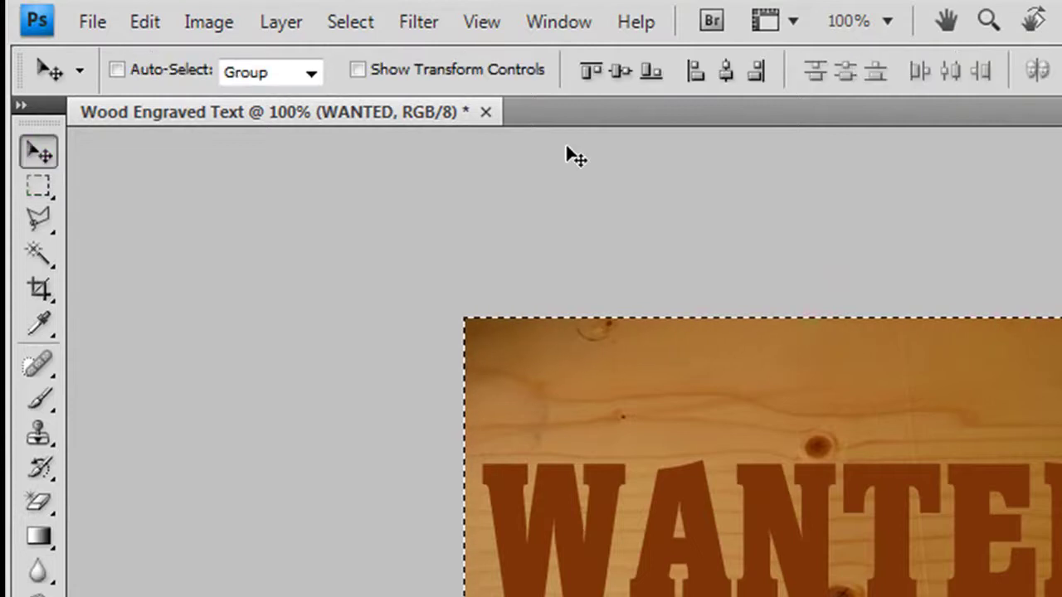
left_click(726, 70)
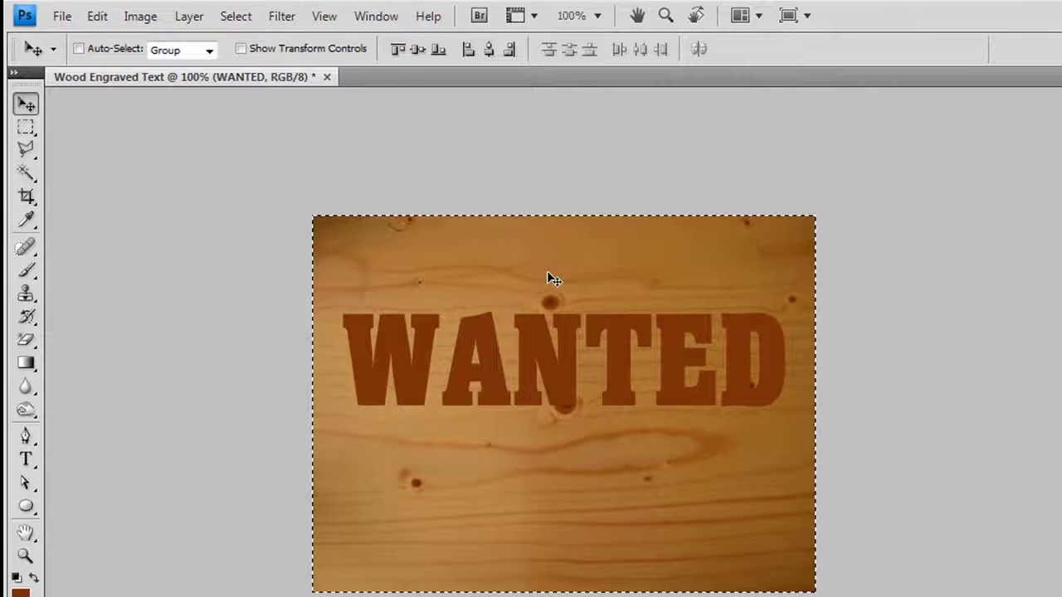
Dismiss the error, drop the selection, and nudge WANTED slightly downward
key("Up")
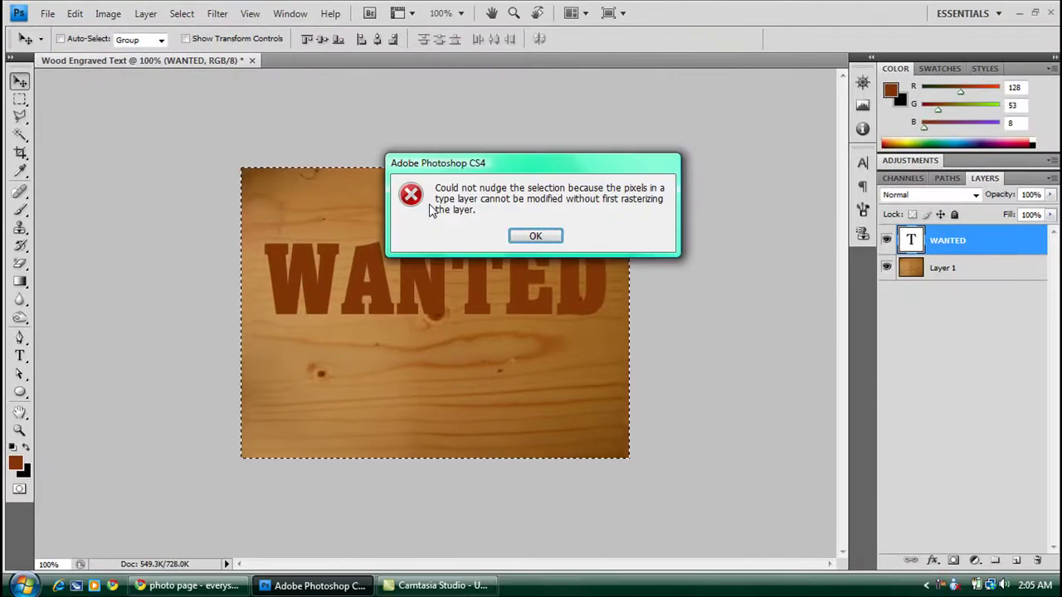
left_click(531, 238)
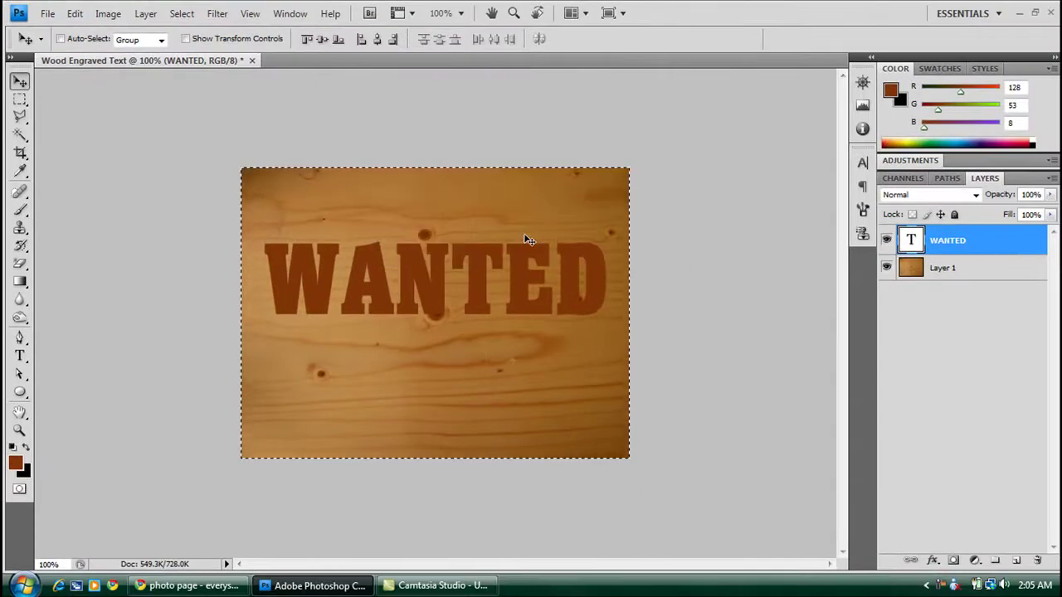
key("ctrl+d")
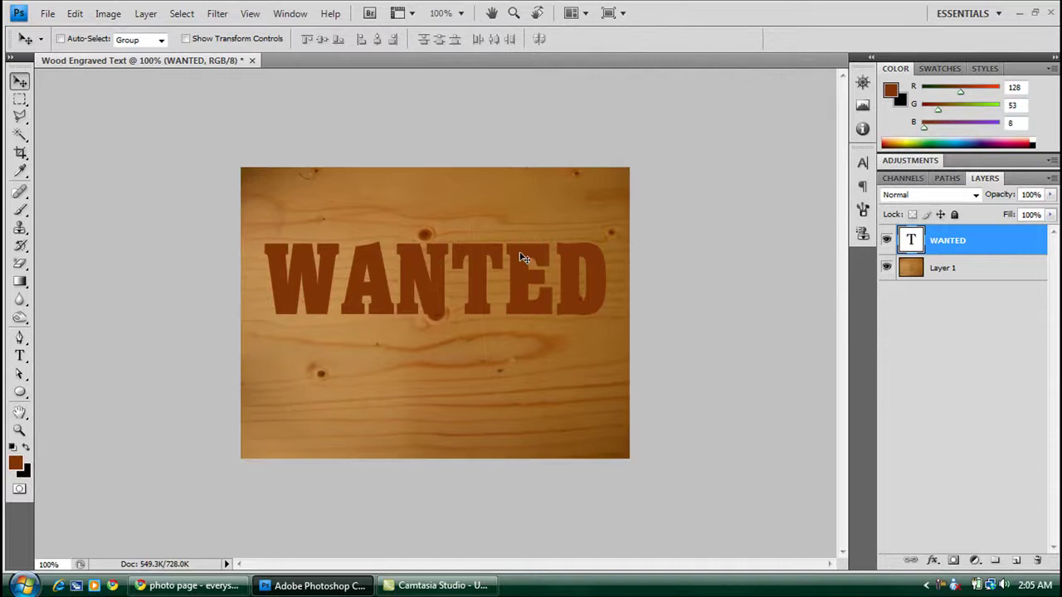
key("Down")
key("Down")
key("Down")
key("Down")
key("Down")
key("Down")
key("Down")
key("Down")
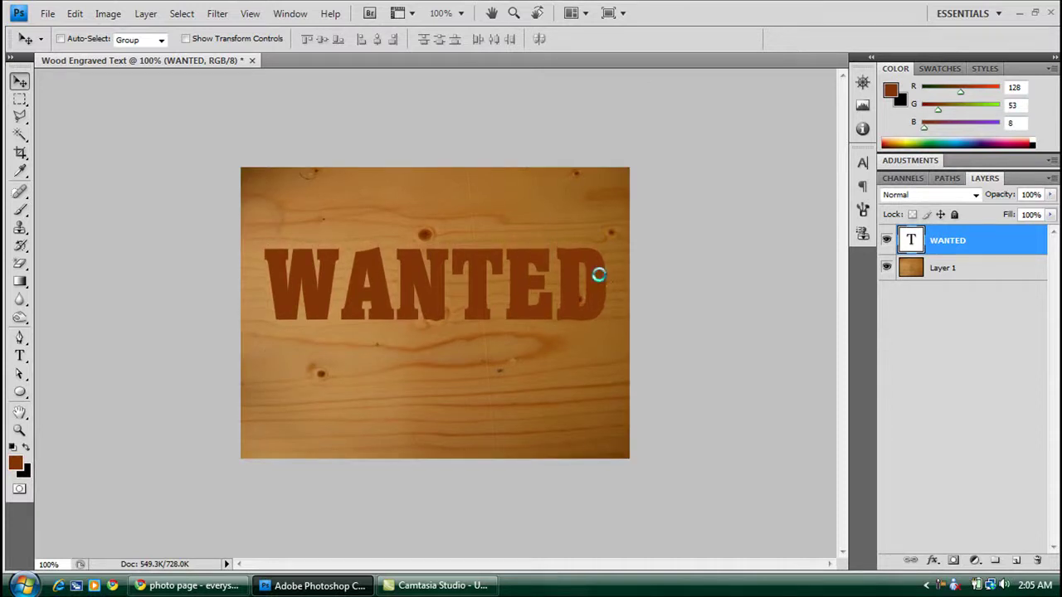
key("Down")
key("Down")
key("Down")
key("Down")
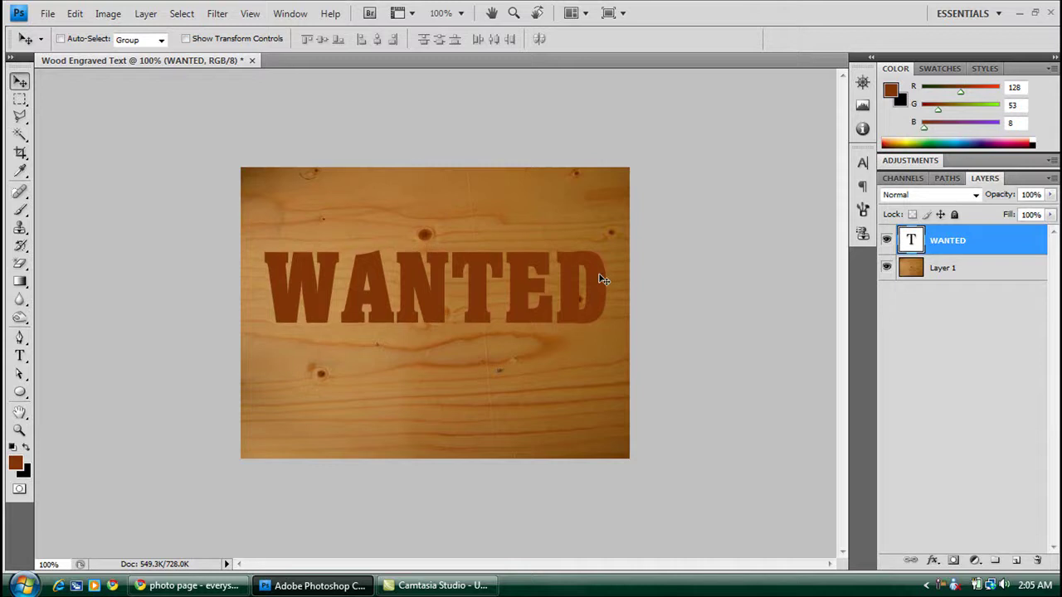
Set the WANTED layer to Multiply blend mode with 90% fill
left_click(930, 354)
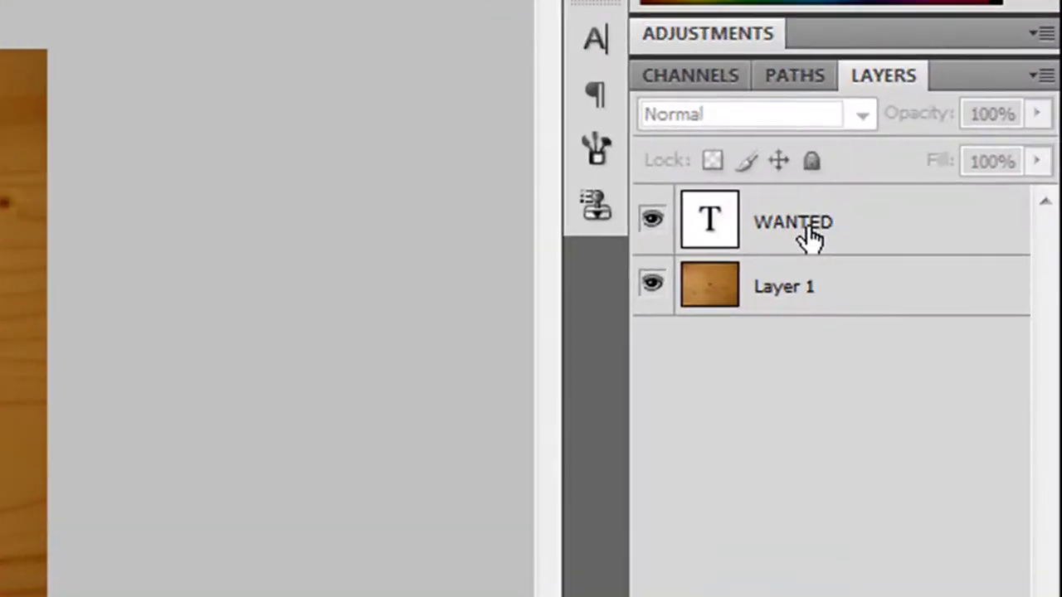
left_click(950, 241)
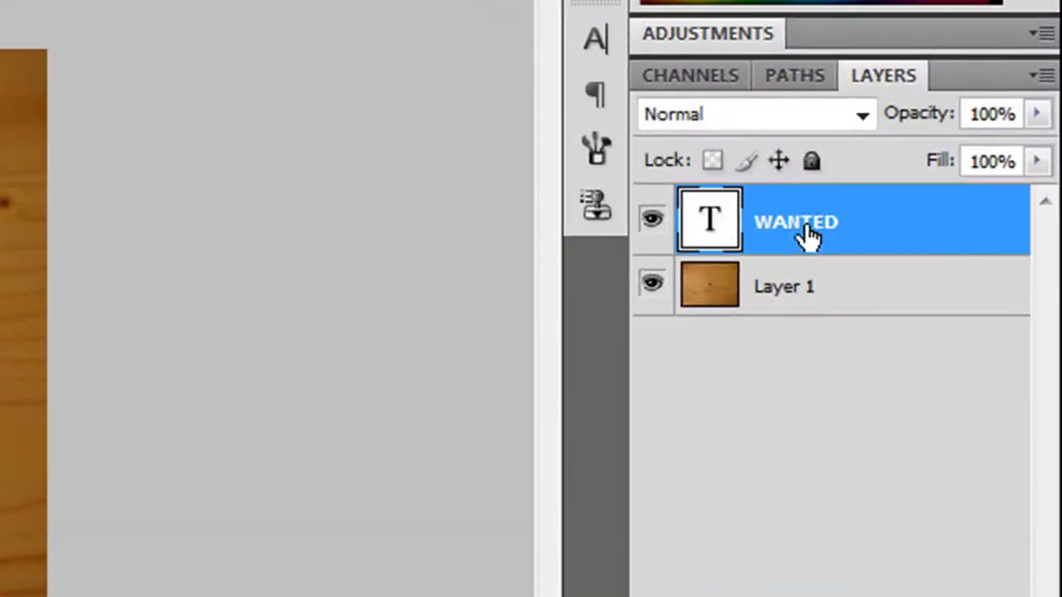
left_click(752, 123)
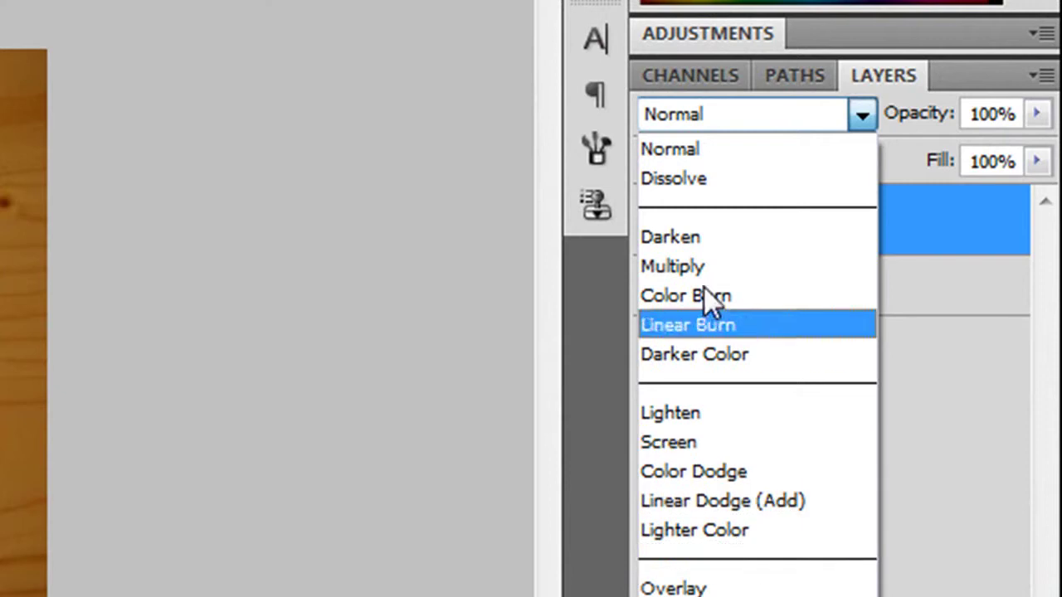
left_click(686, 266)
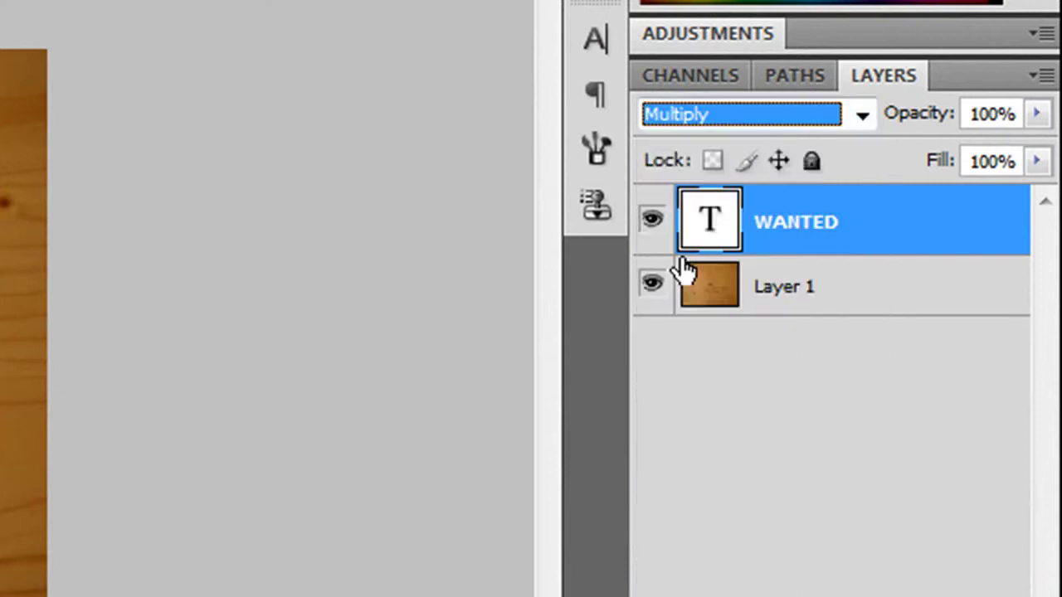
left_click(1038, 162)
left_click(984, 161)
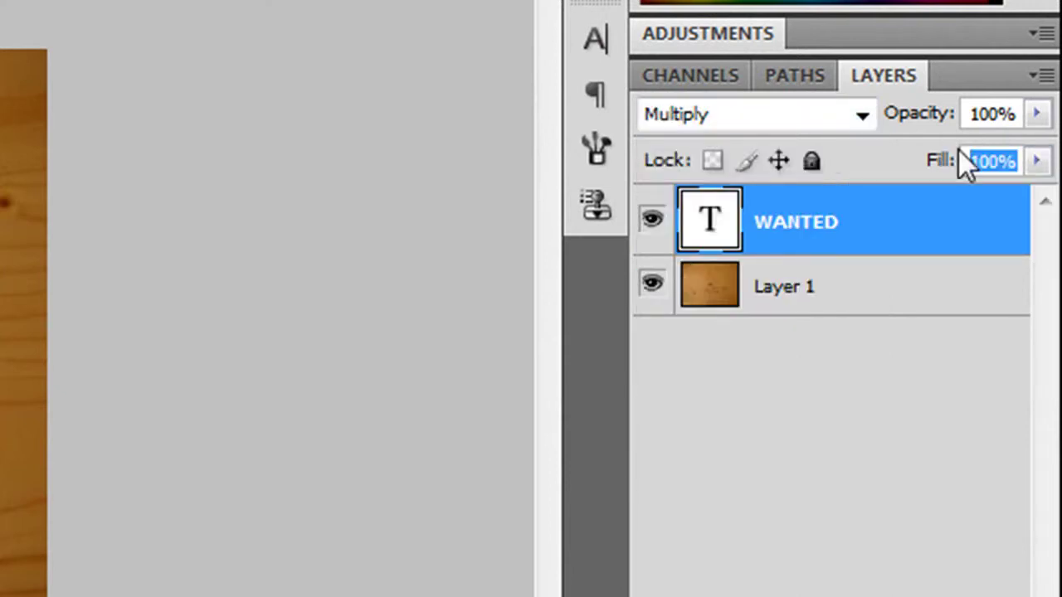
type("90")
key("Return")
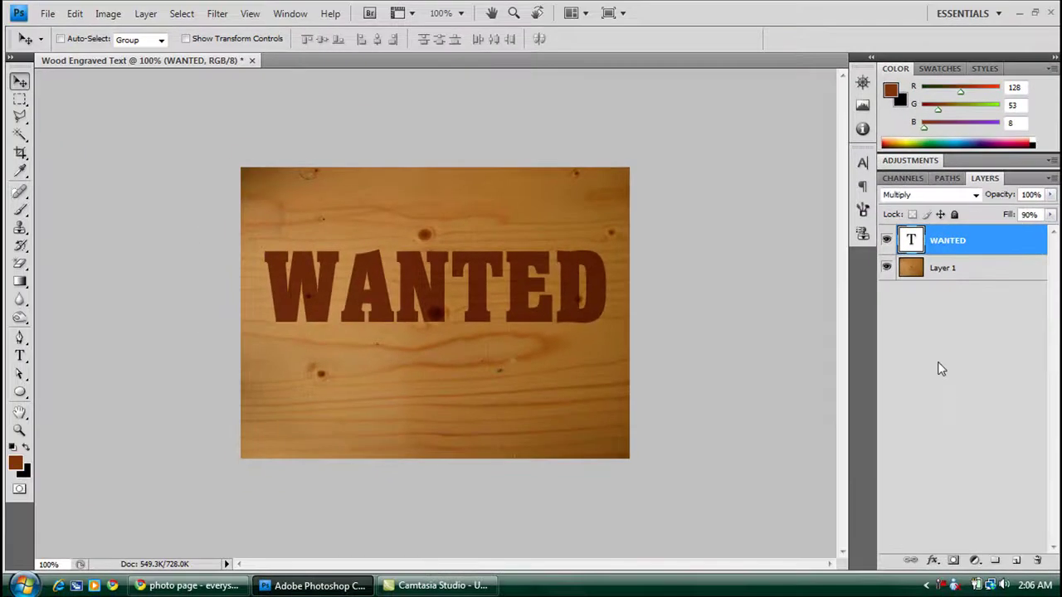
Check the foreground colour and keep it unchanged
left_click(941, 368)
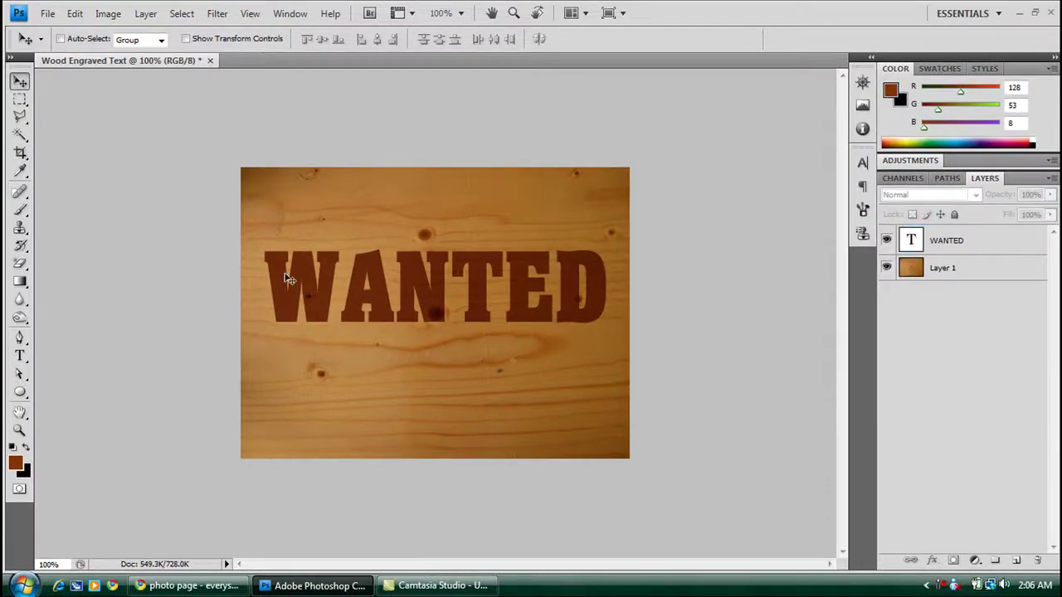
left_click(20, 461)
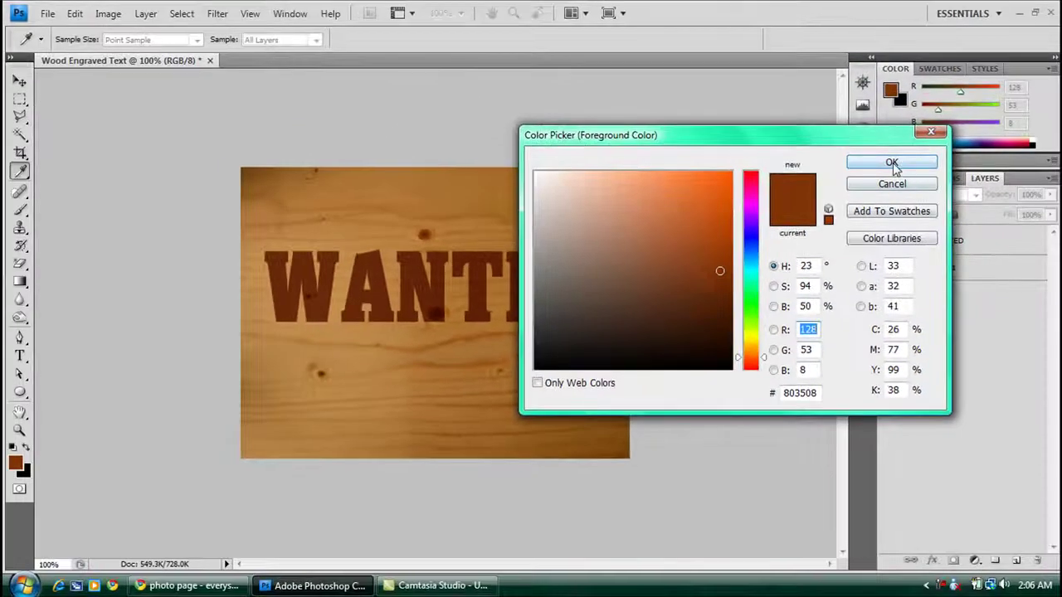
left_click(950, 9)
Apply the last preset style from Blending Options to the WANTED layer
key("v")
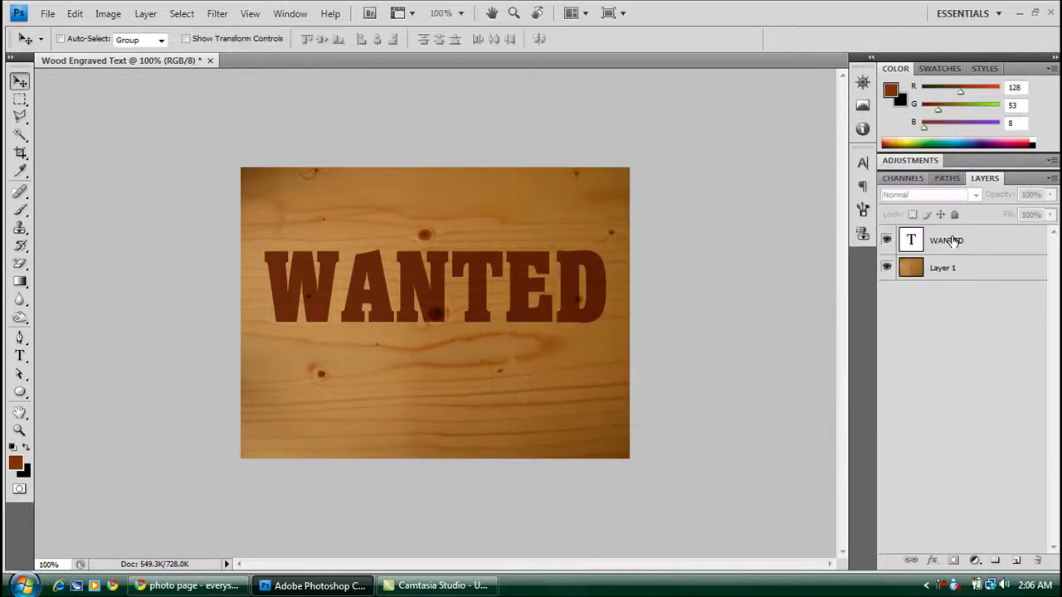
right_click(950, 242)
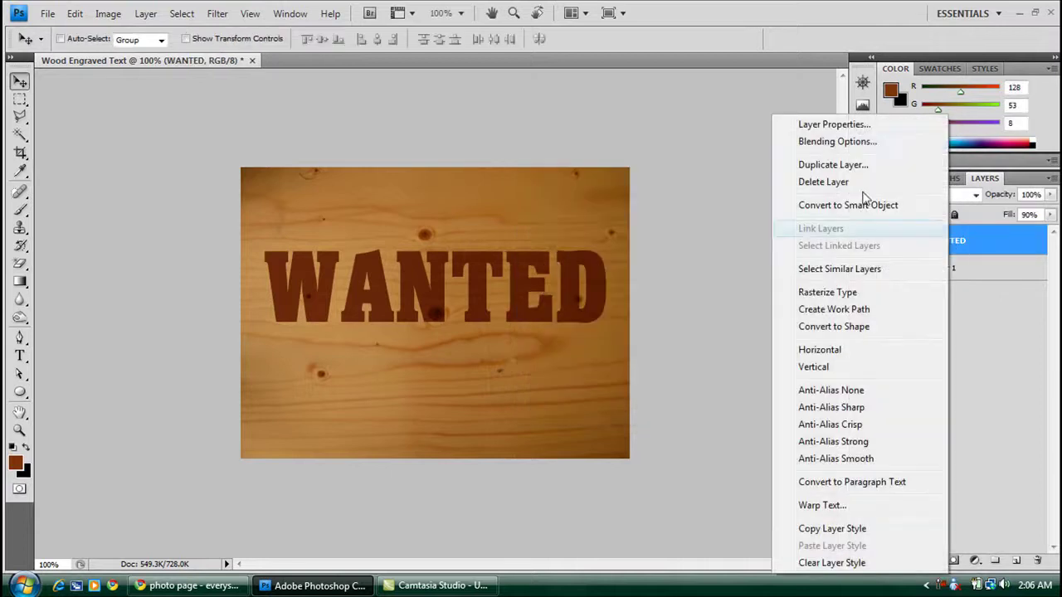
left_click(838, 142)
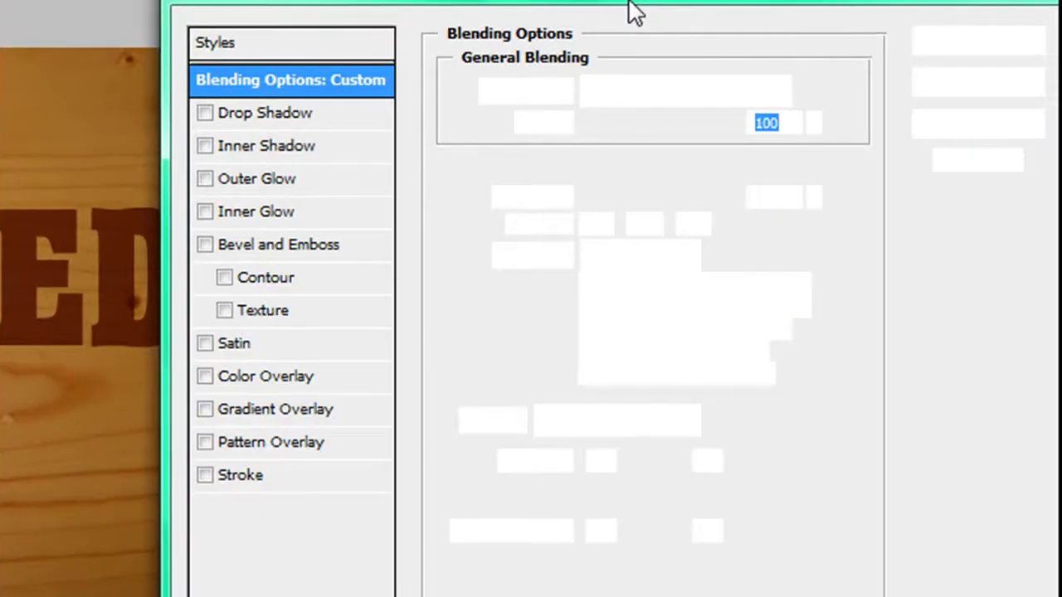
left_click(217, 41)
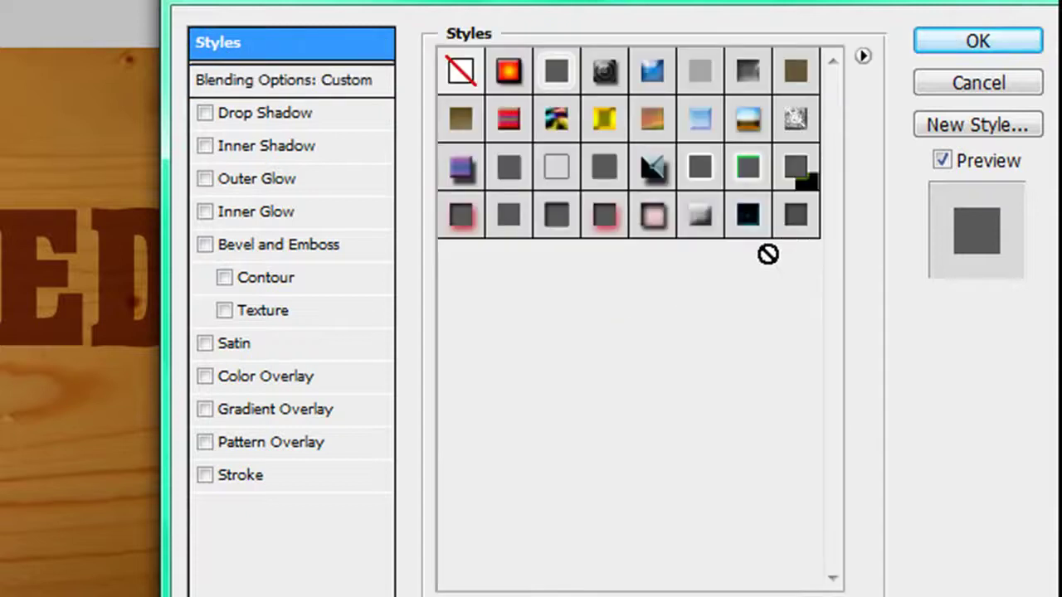
left_click(794, 220)
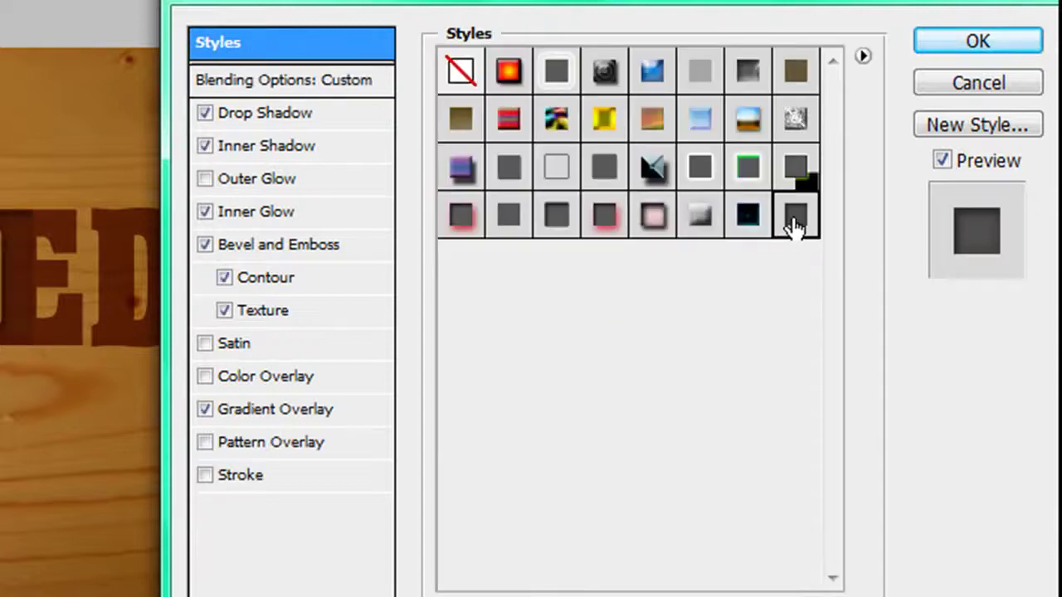
Set the drop shadow colour to brown
left_click(239, 122)
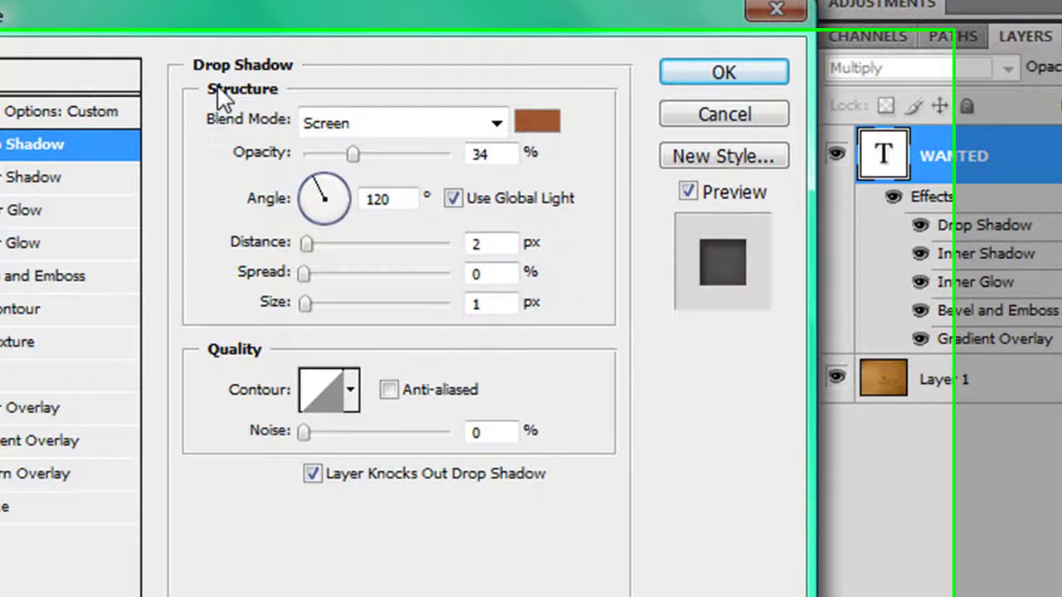
left_click(538, 123)
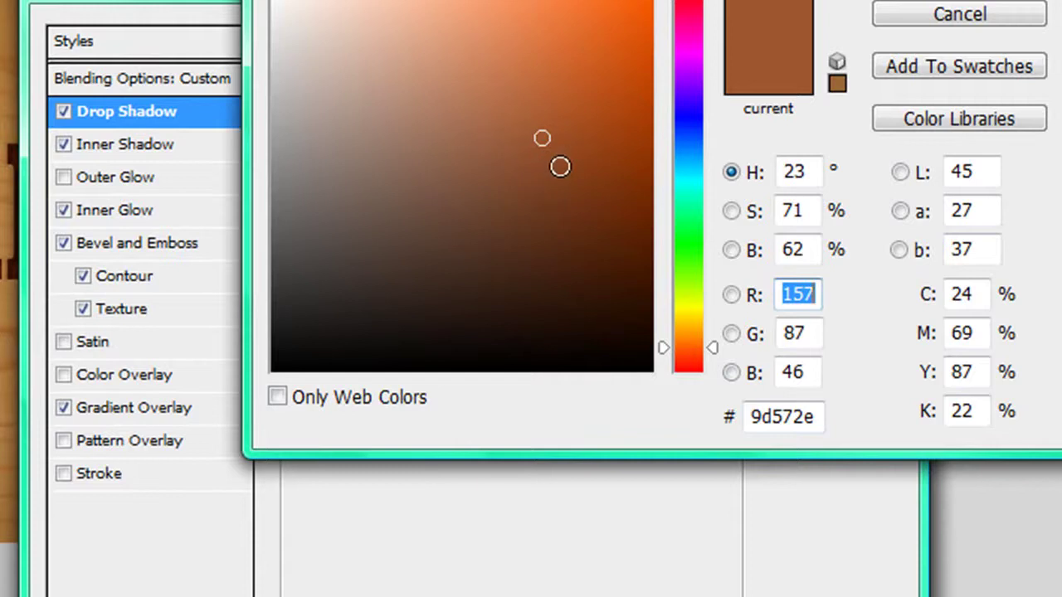
key("Return")
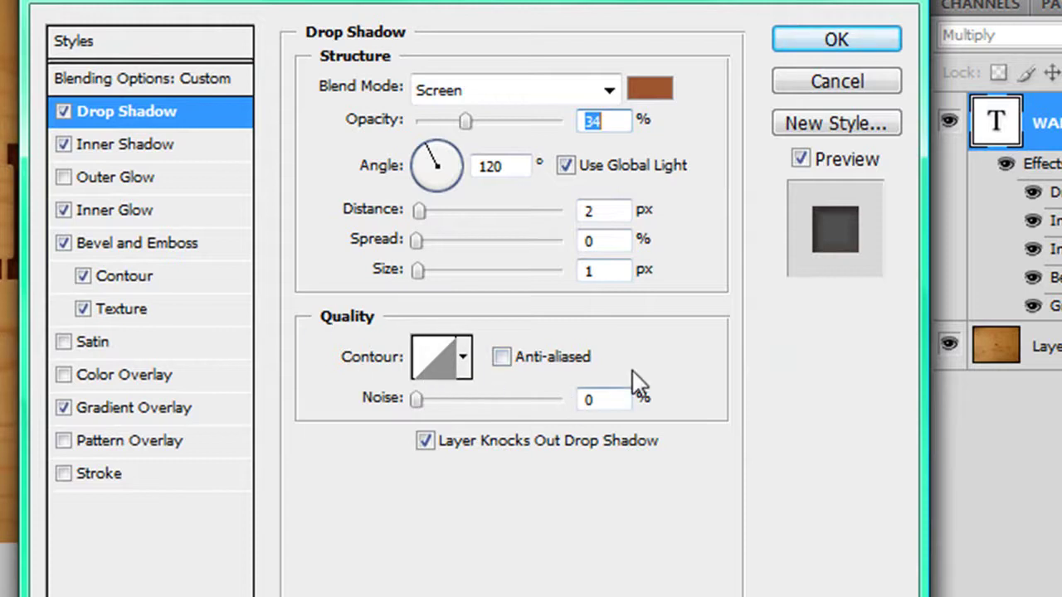
Review the inner shadow settings, keeping its current contour
left_click(97, 148)
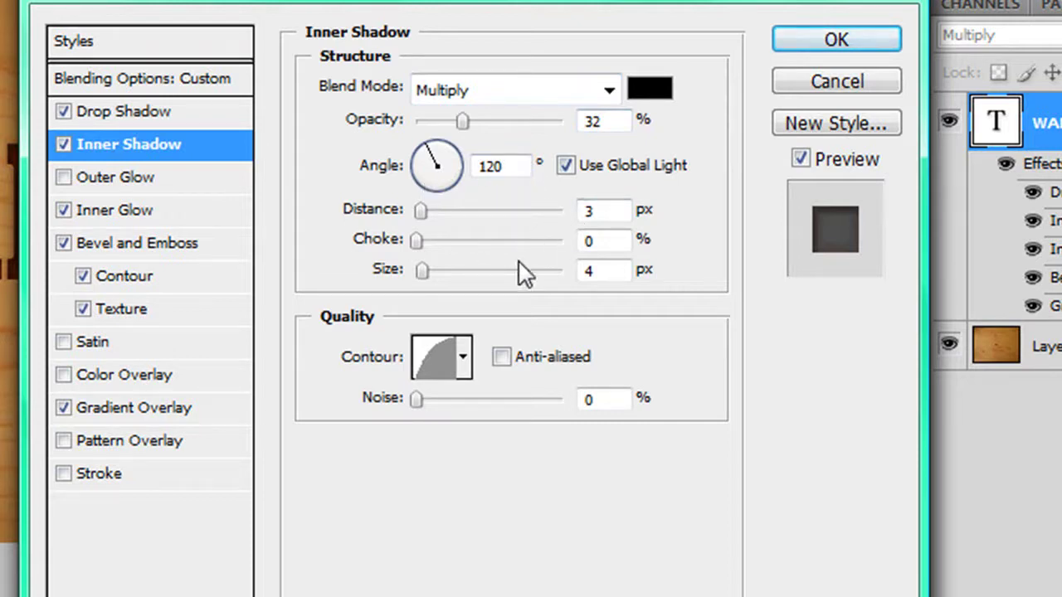
left_click(464, 363)
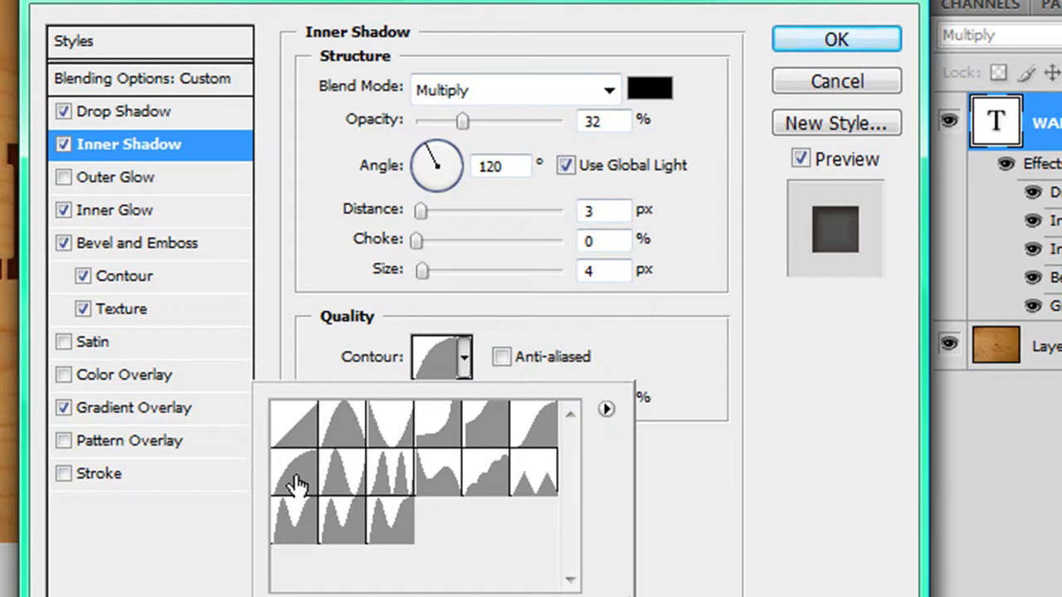
left_click(700, 462)
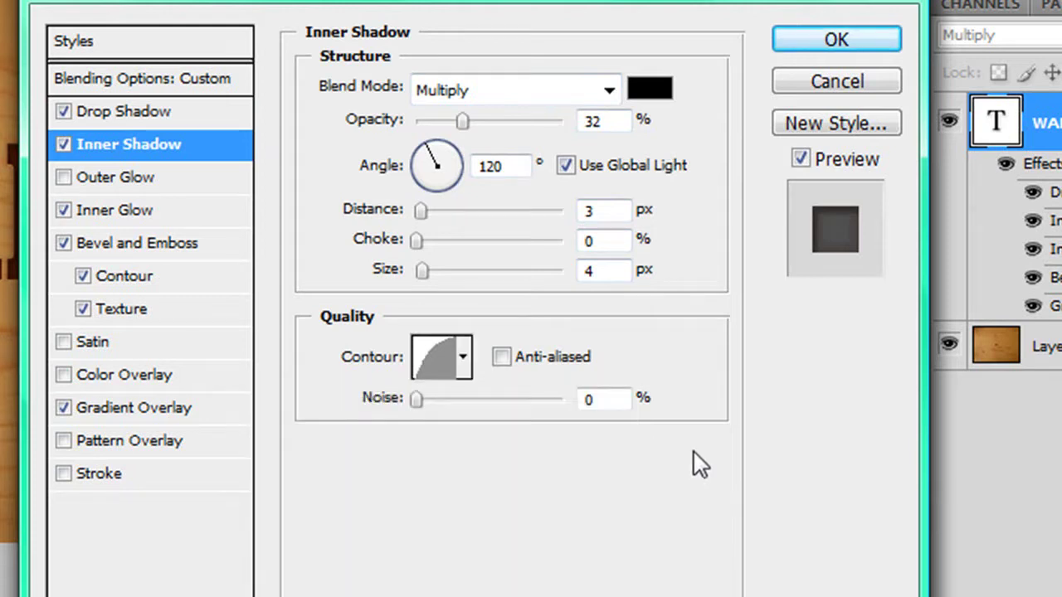
Keep the brown inner glow colour and give it the fifth contour preset
left_click(111, 210)
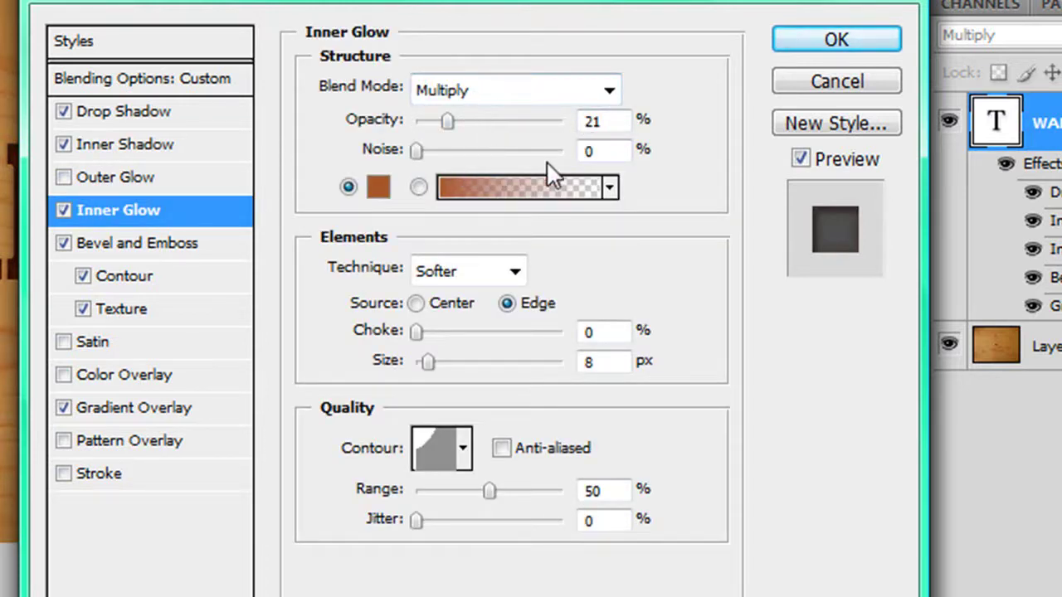
left_click(379, 188)
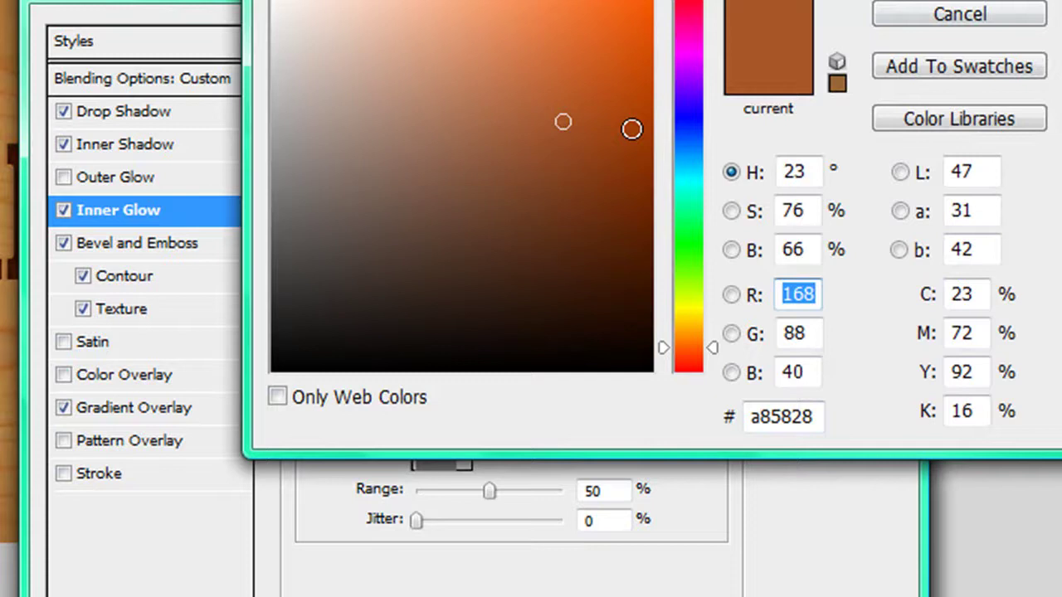
left_click(956, 1)
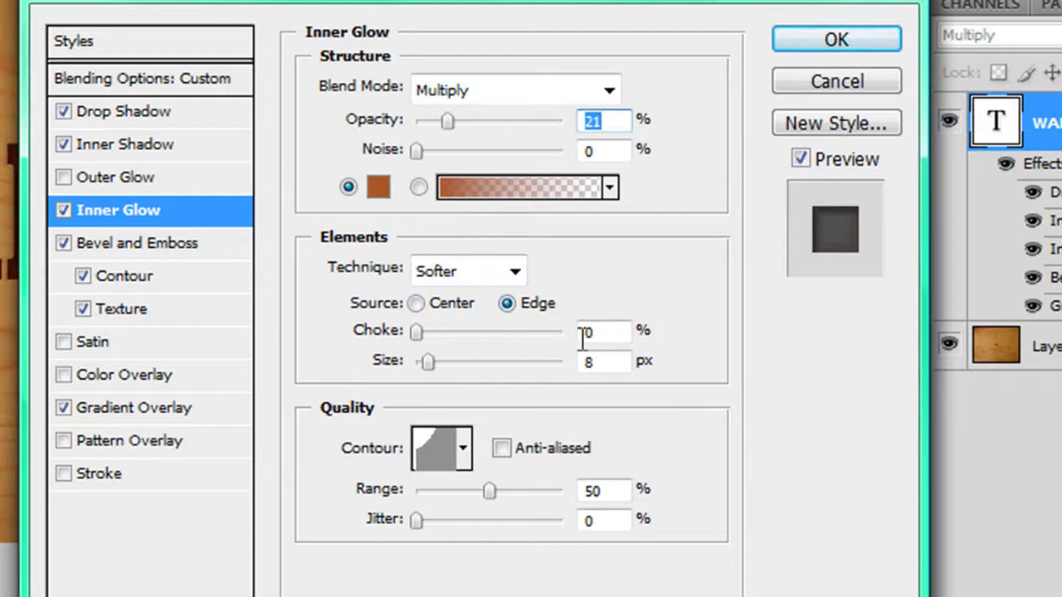
left_click(464, 454)
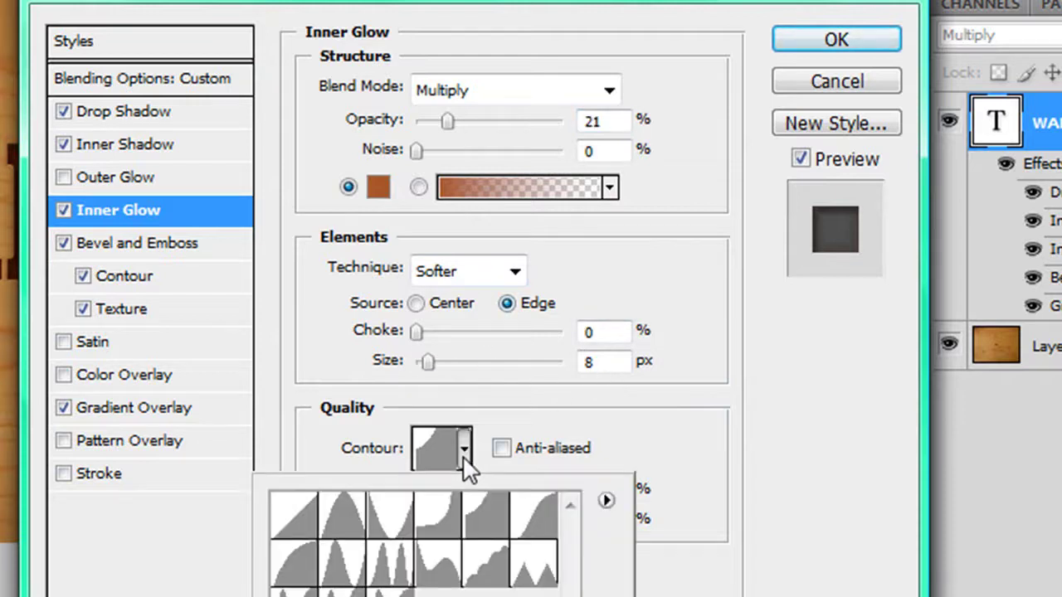
left_click(487, 526)
left_click(793, 485)
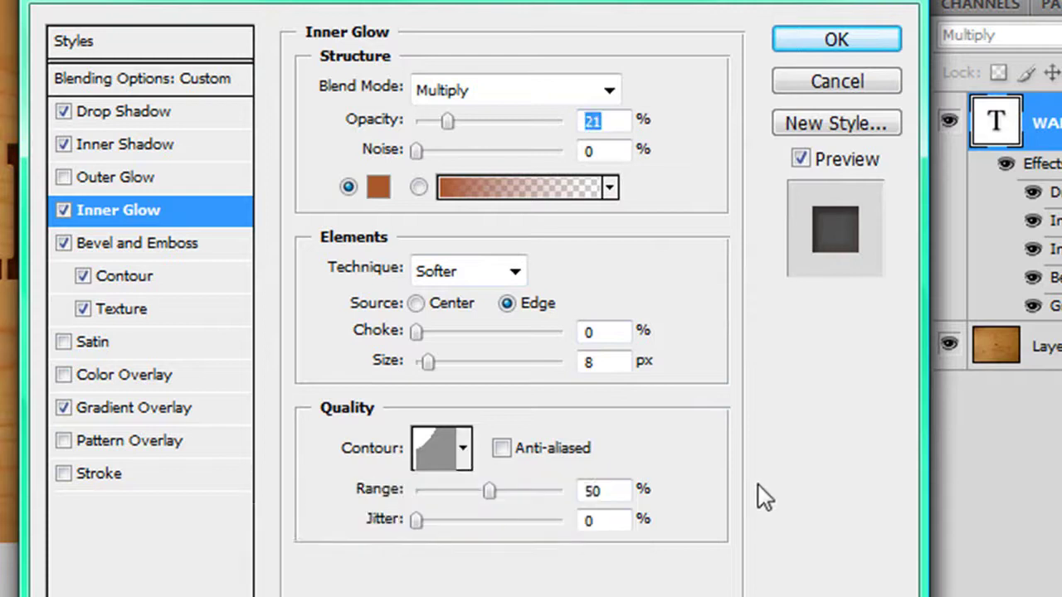
Keep the bevel as Pillow Emboss and make its gloss contour anti-aliased
left_click(100, 249)
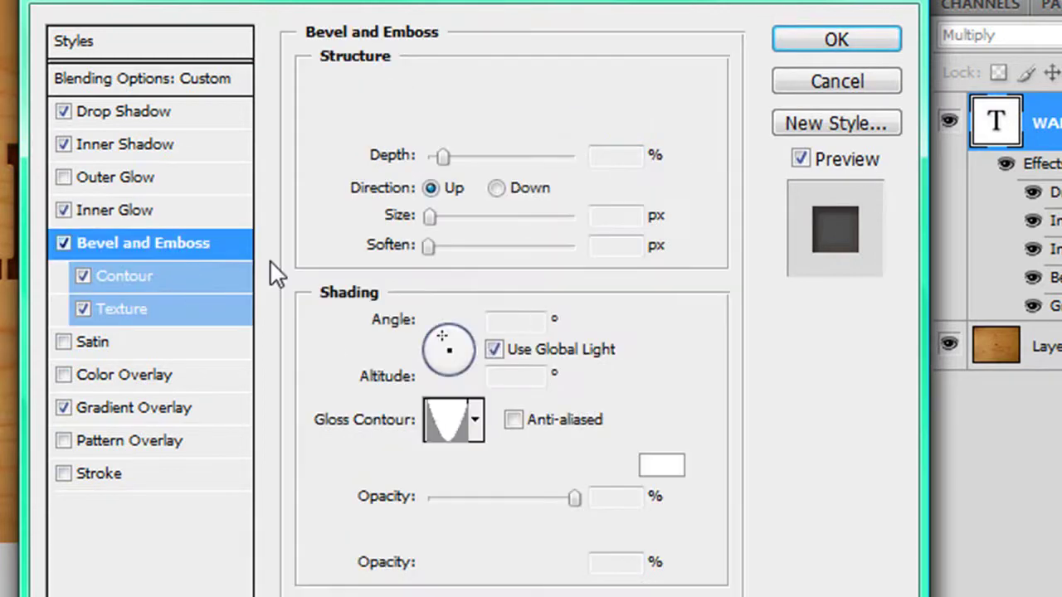
left_click(521, 93)
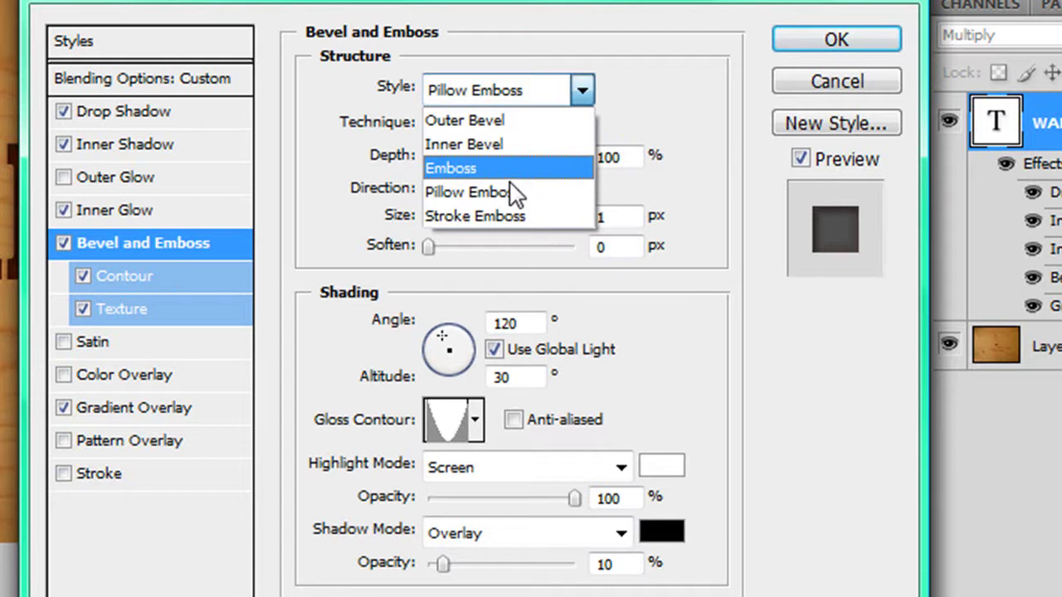
left_click(483, 186)
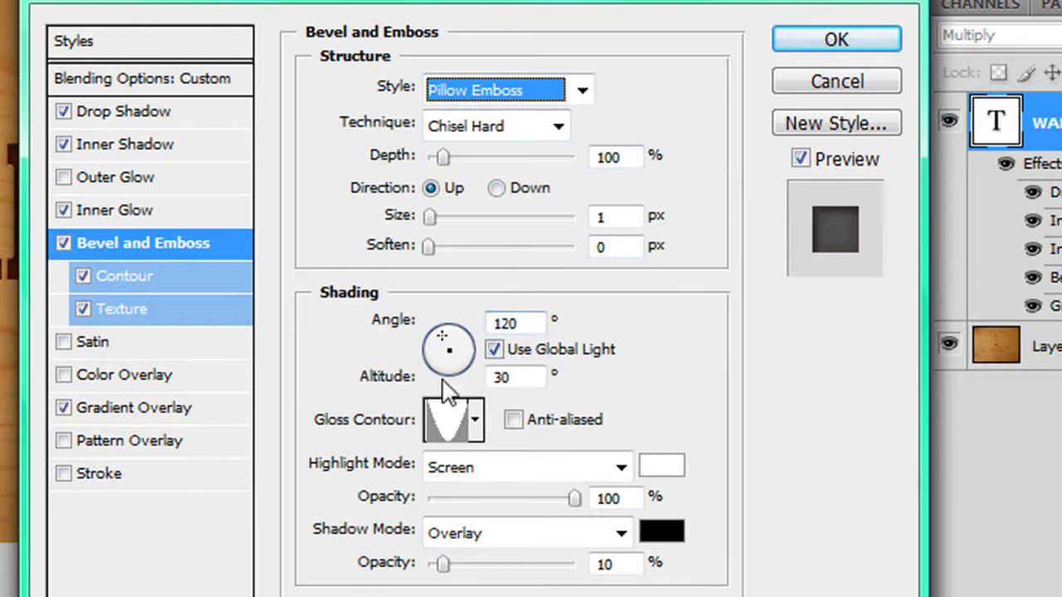
left_click(477, 421)
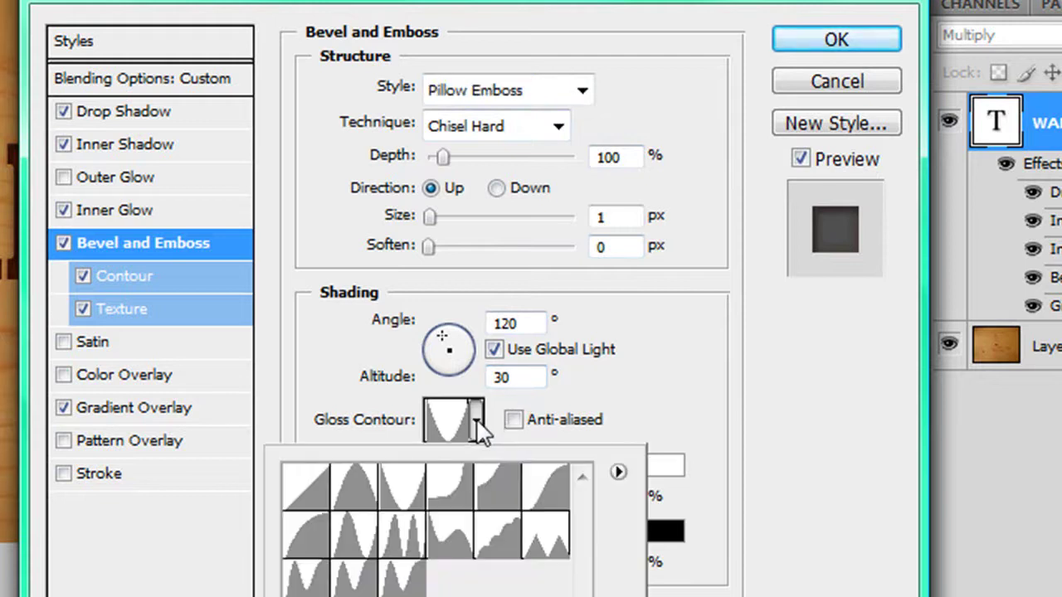
left_click(768, 425)
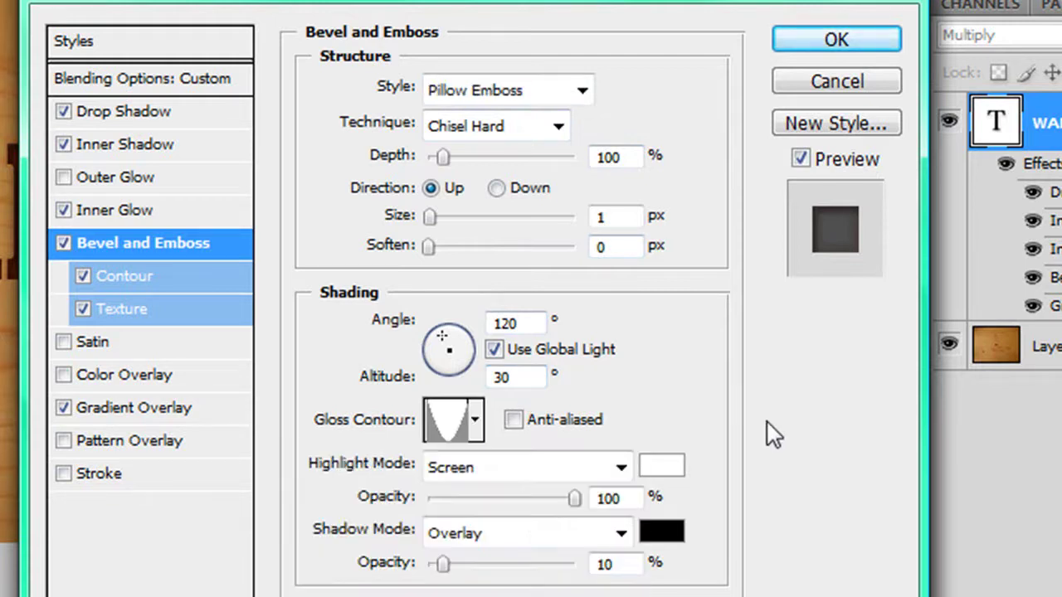
left_click(514, 420)
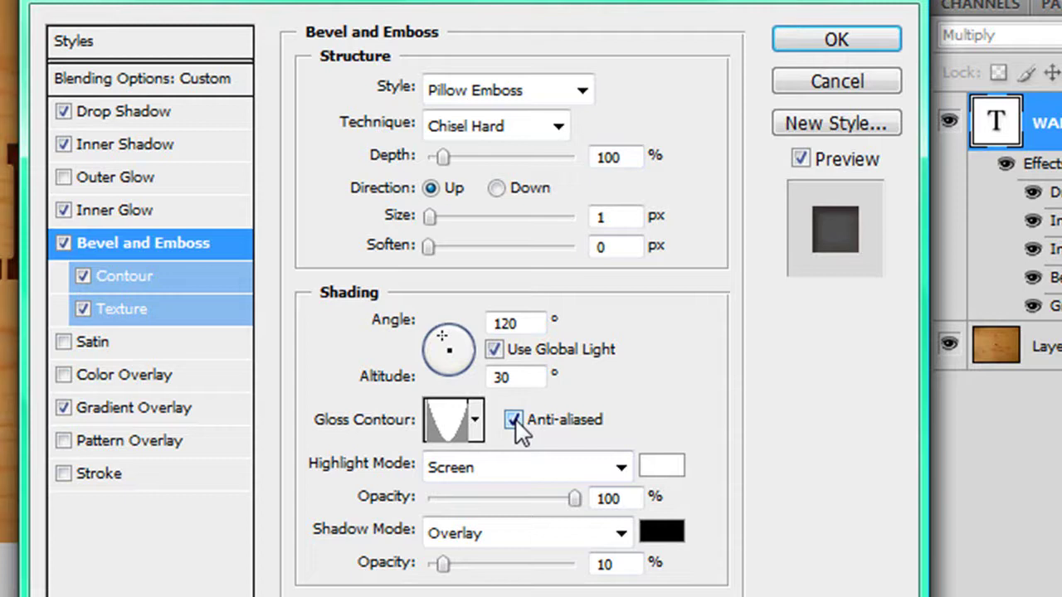
left_click(514, 420)
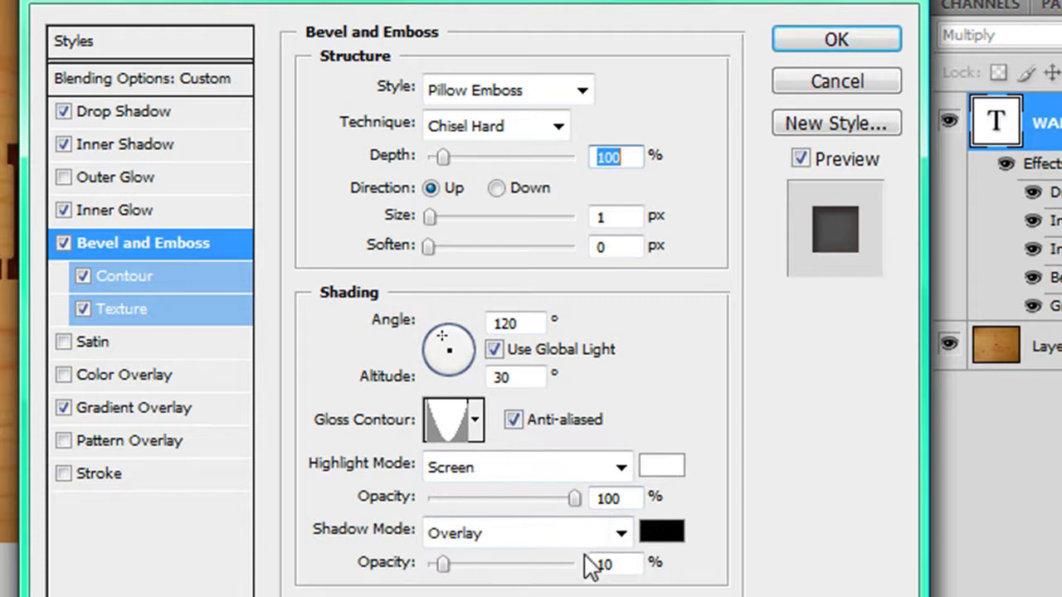
Give the bevel a wavy contour preset at 50% range, then bring up its Texture settings
left_click(157, 276)
left_click(389, 109)
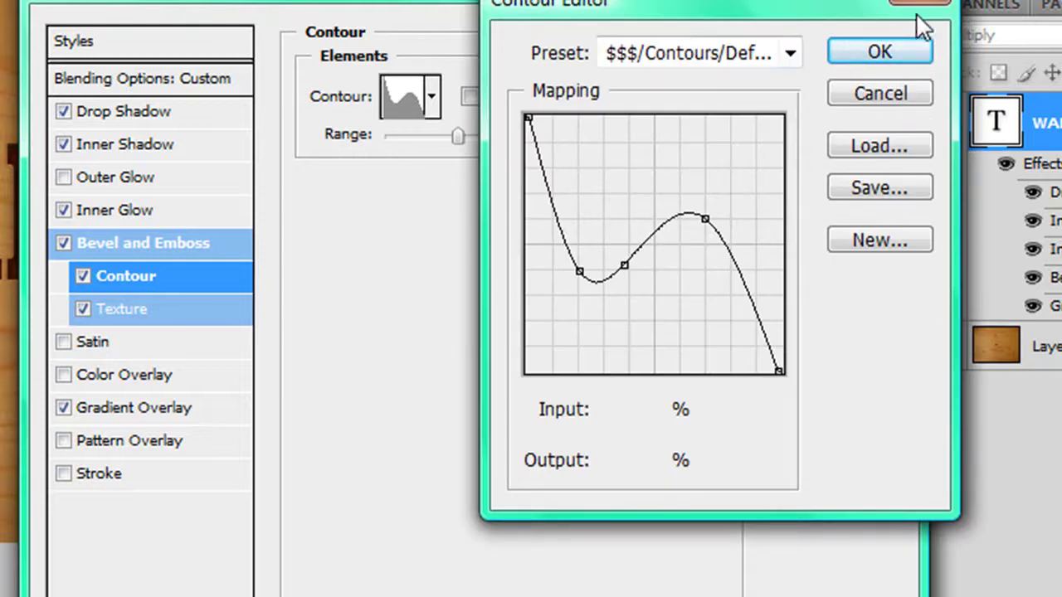
key("Return")
left_click(430, 105)
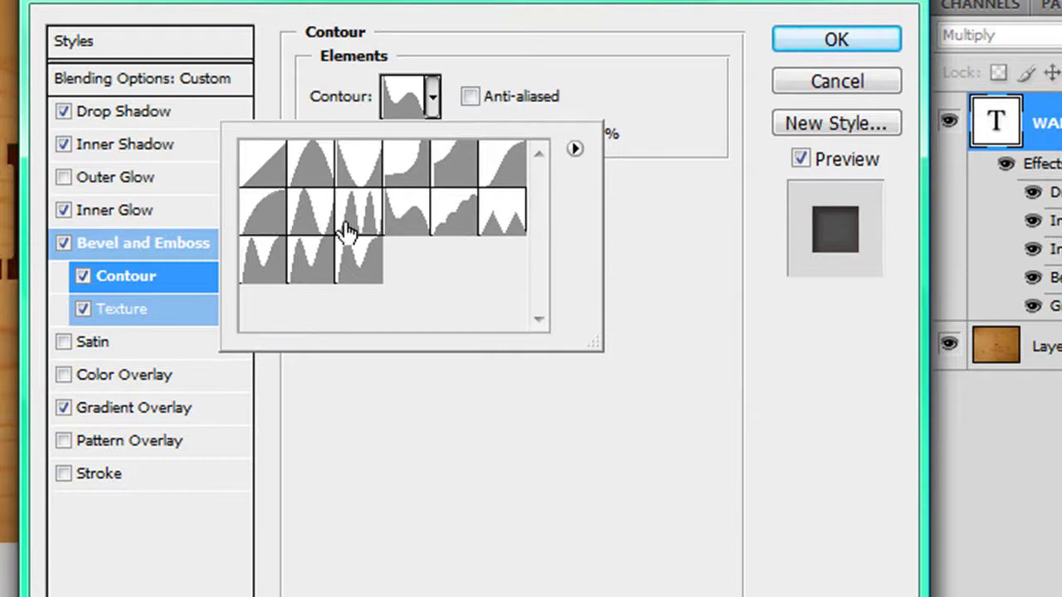
left_click(411, 220)
left_click(650, 240)
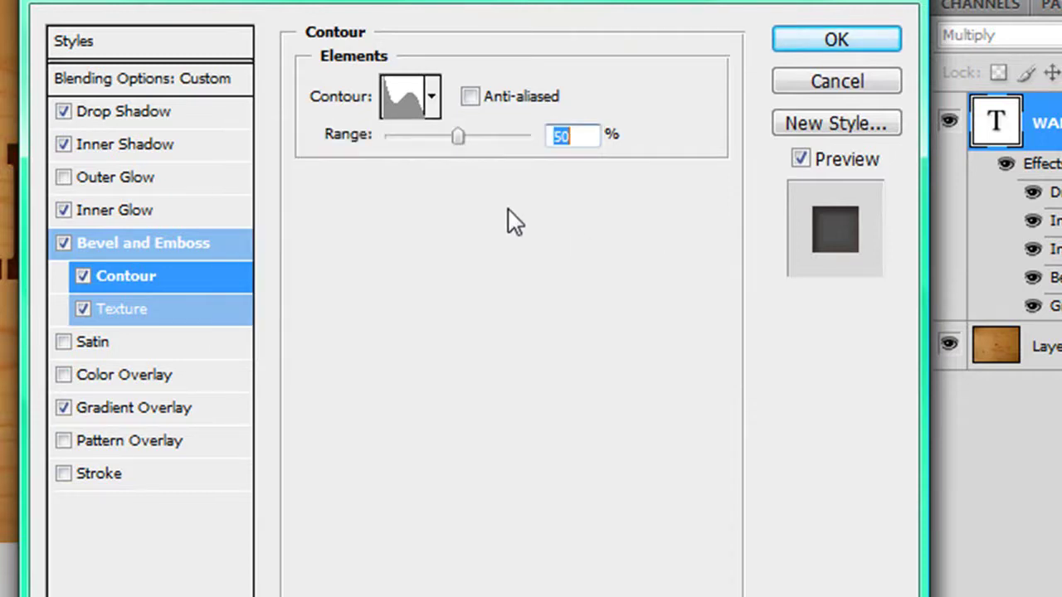
left_click(142, 312)
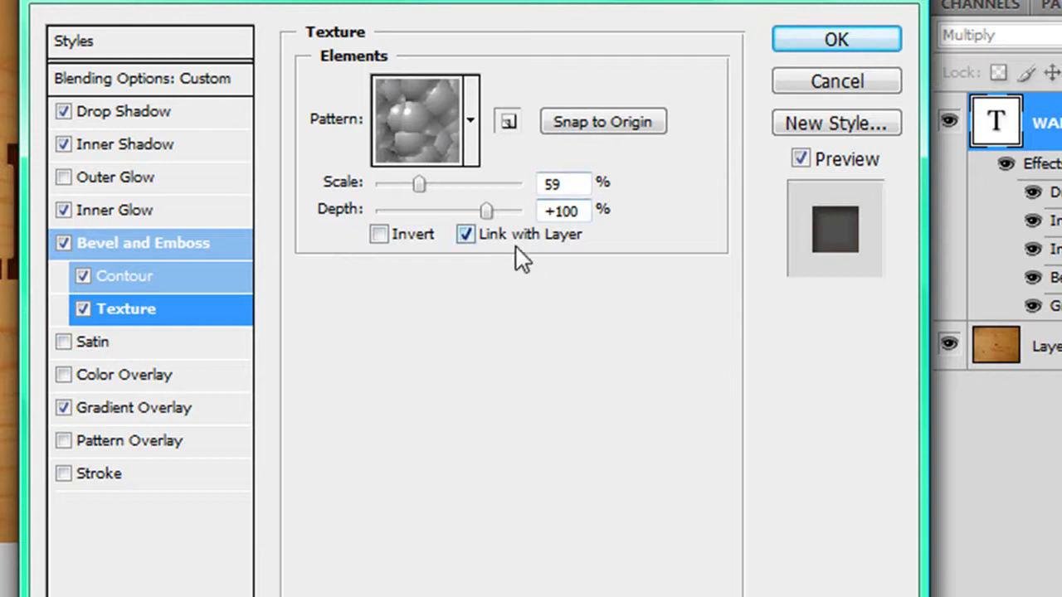
Add a reversed black-to-white radial Gradient Overlay in Multiply, 9% opacity, 149% scale, and apply the style
left_click(95, 409)
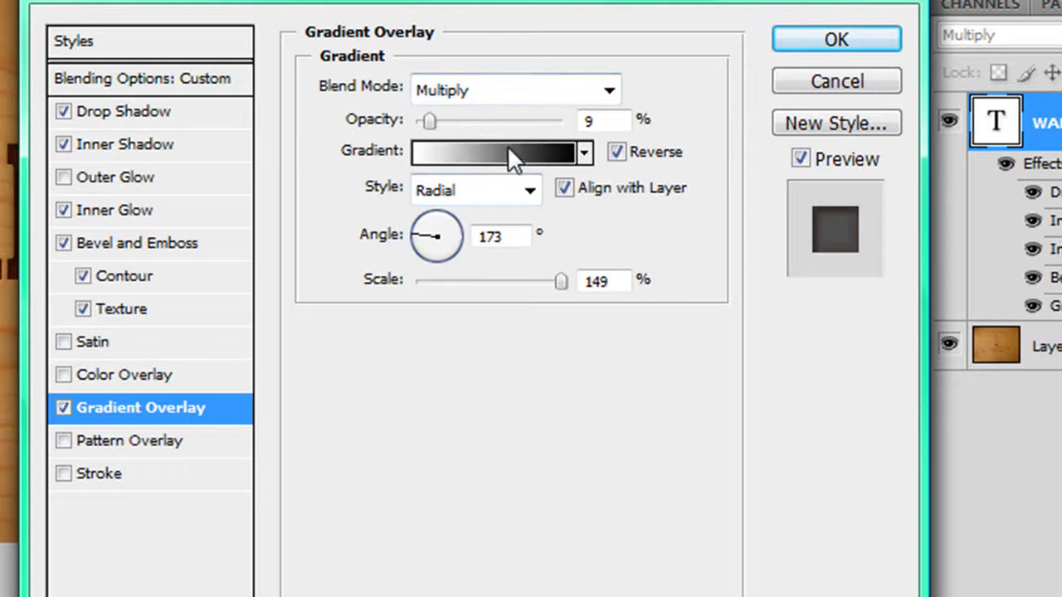
left_click(484, 154)
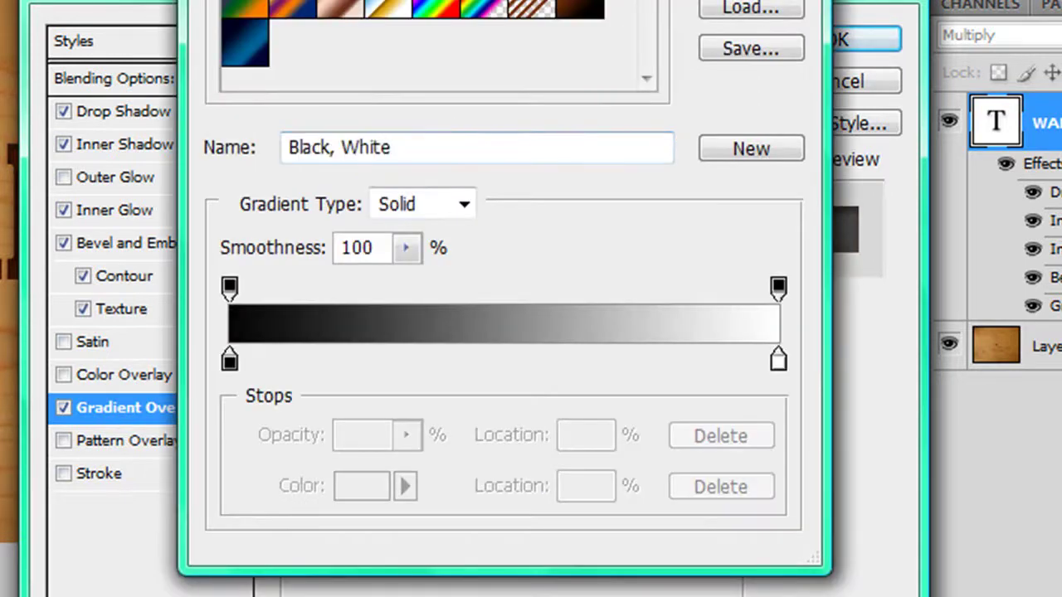
key("Return")
double_click(601, 121)
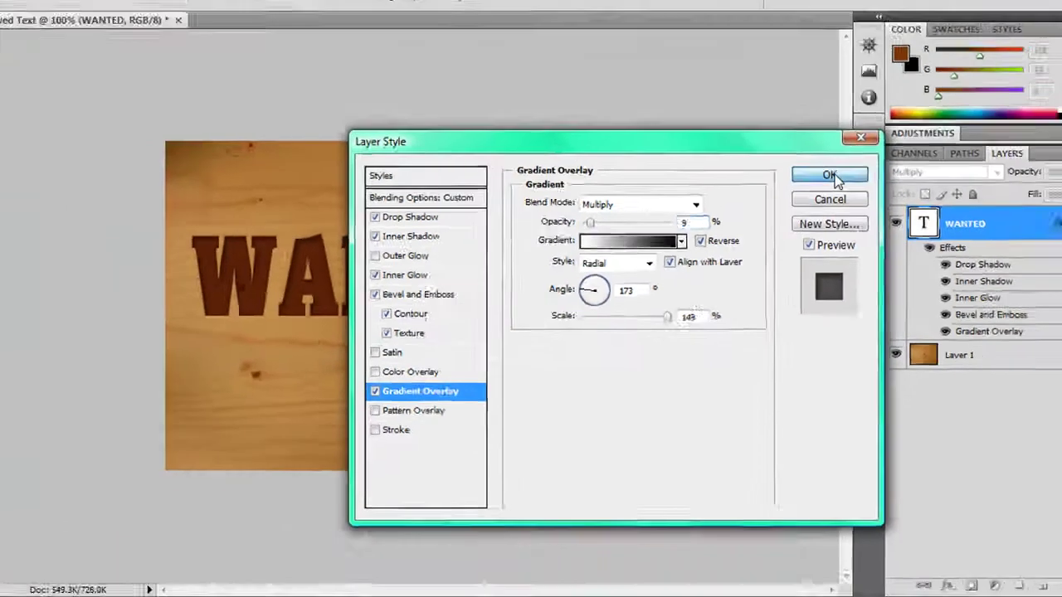
left_click(830, 175)
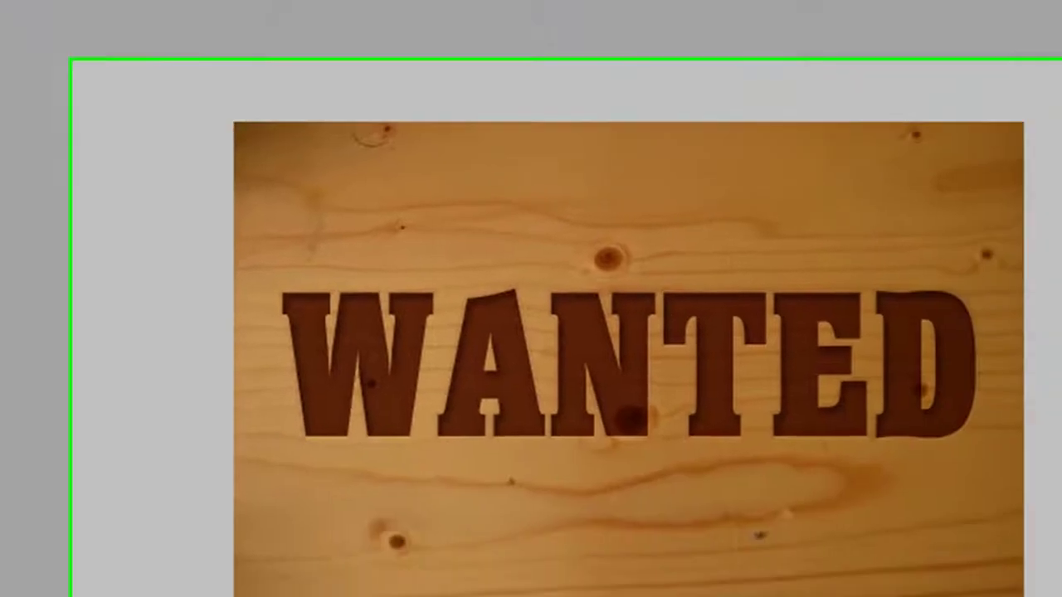
Create a new 500 × 375 document, paste in the wood photo from Chrome and desaturate it
left_click(97, 27)
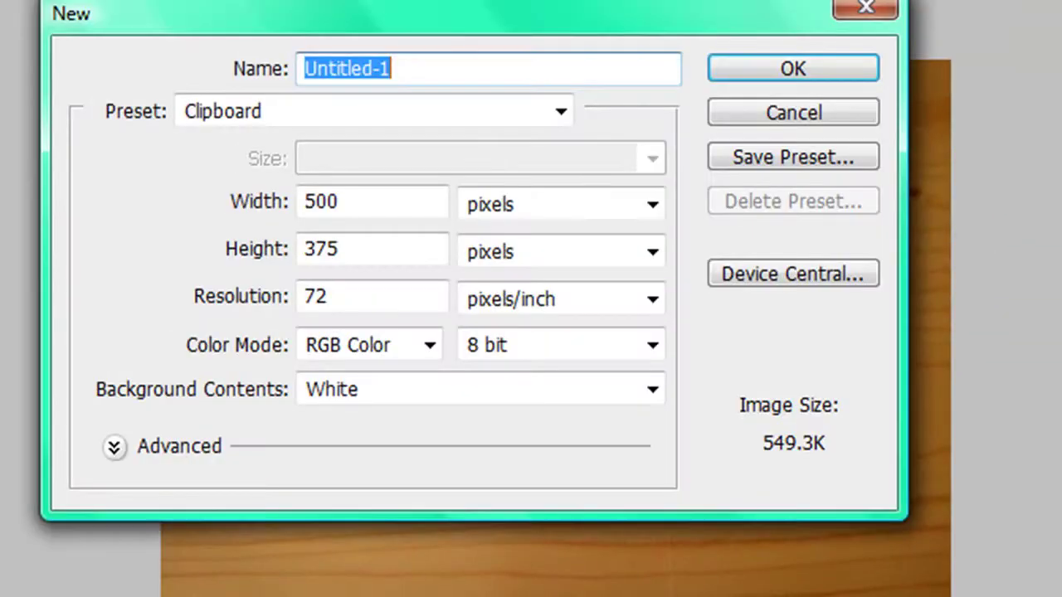
left_click(749, 67)
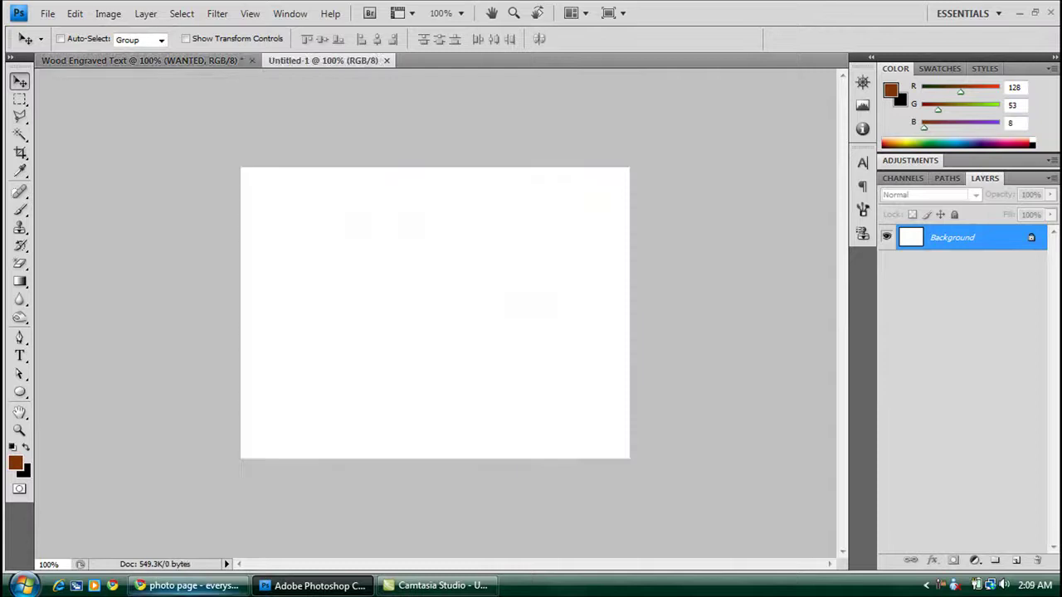
left_click(191, 586)
right_click(183, 284)
left_click(245, 415)
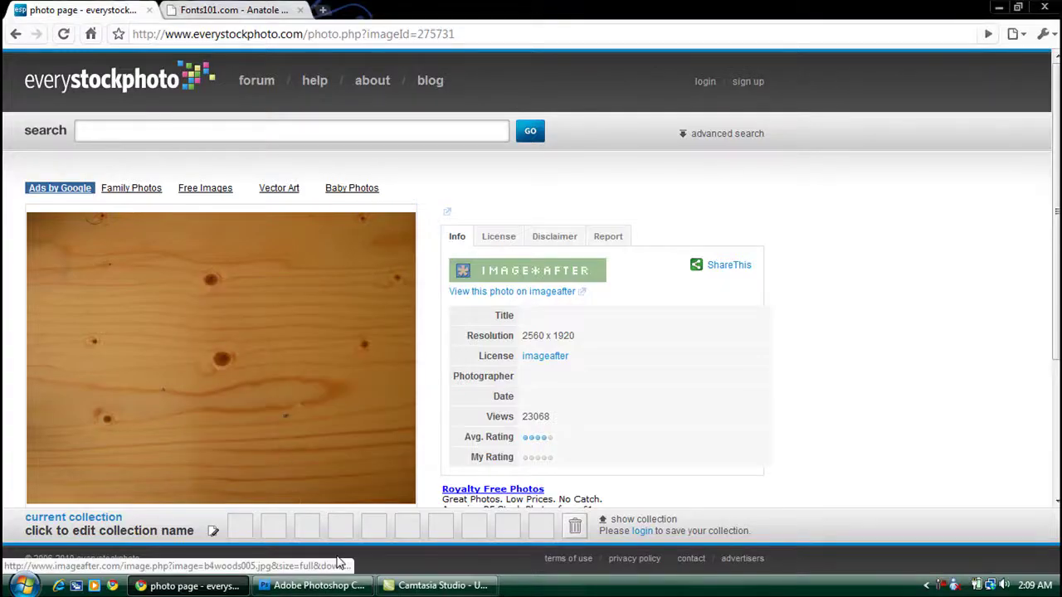
left_click(320, 586)
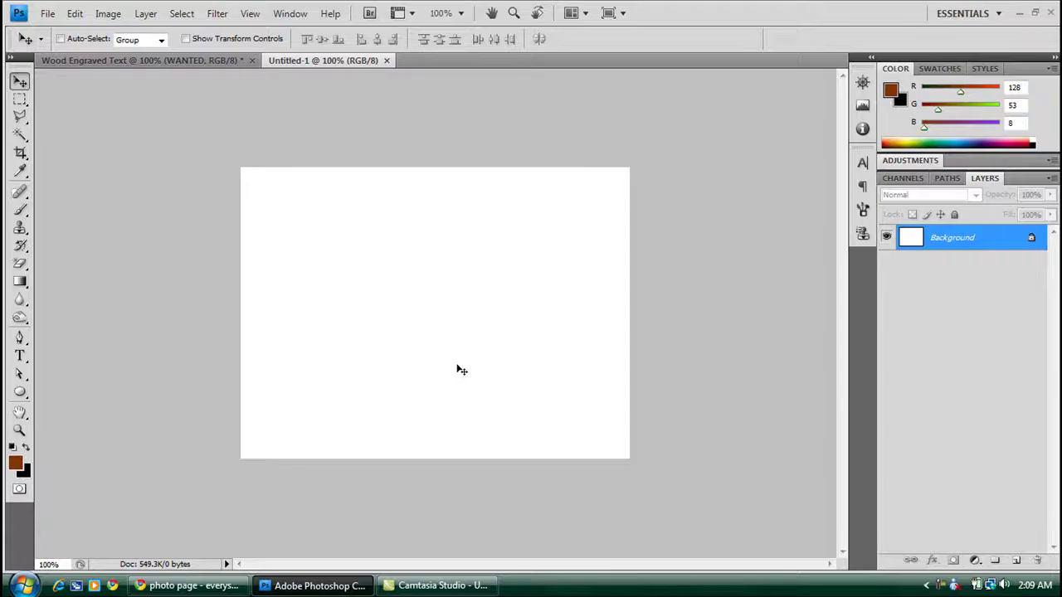
key("ctrl+v")
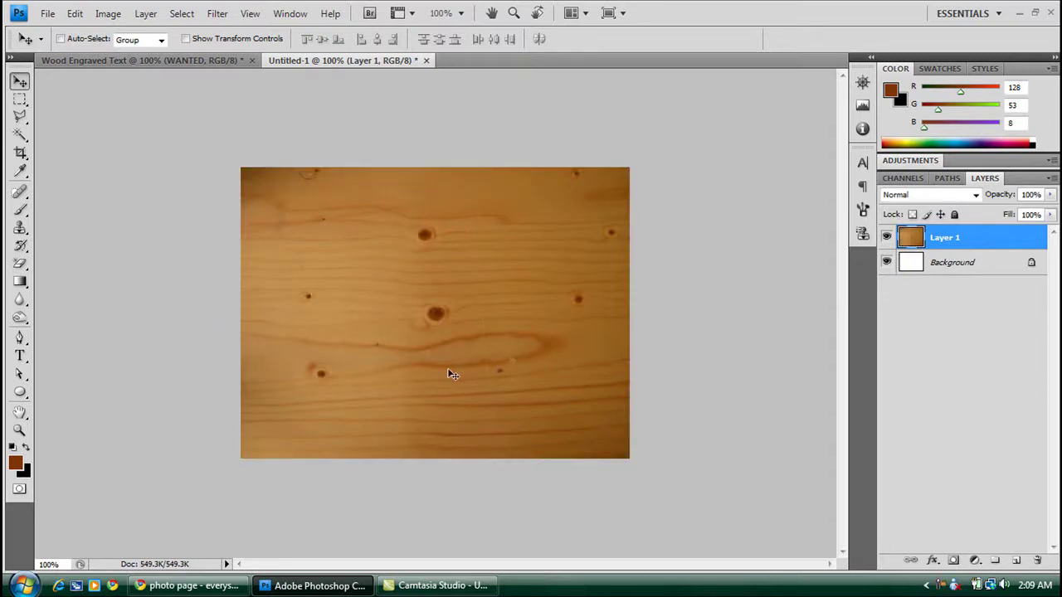
key("ctrl+shift+u")
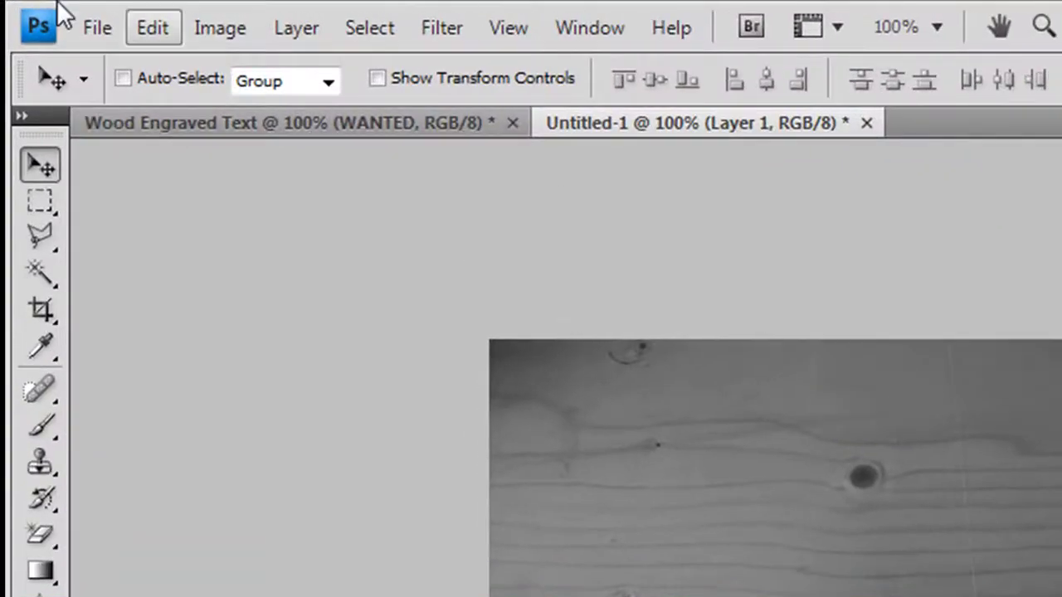
Save the new document as Desaturate.psd in Photoshop format
left_click(97, 25)
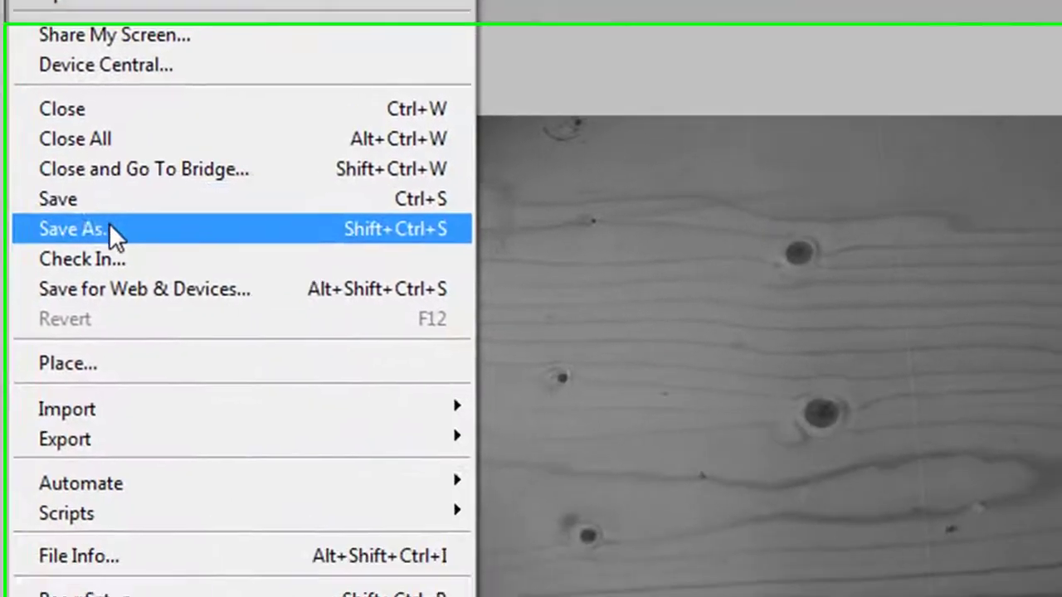
left_click(192, 425)
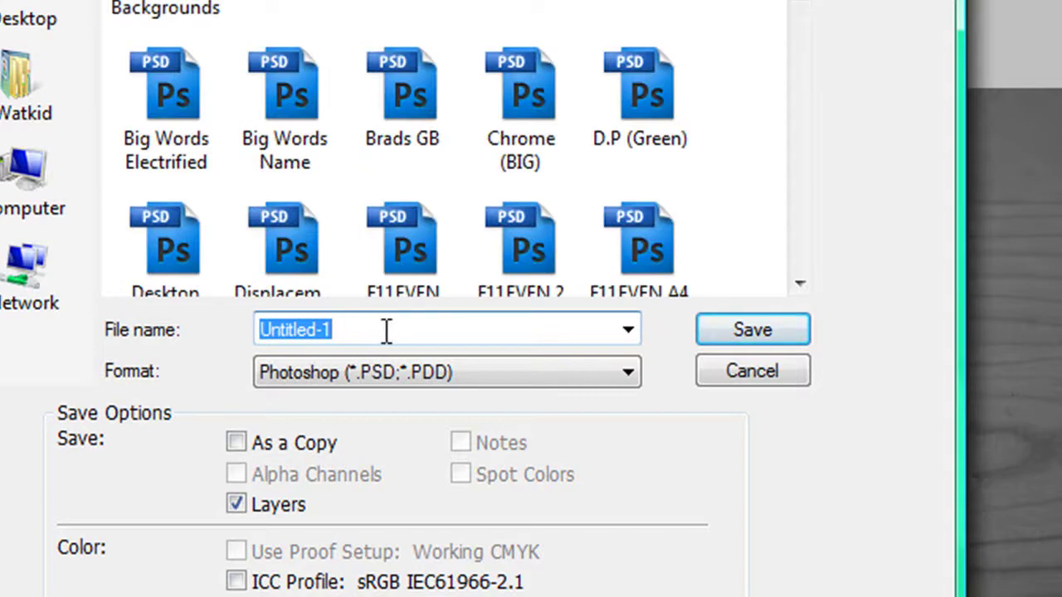
type("Desa")
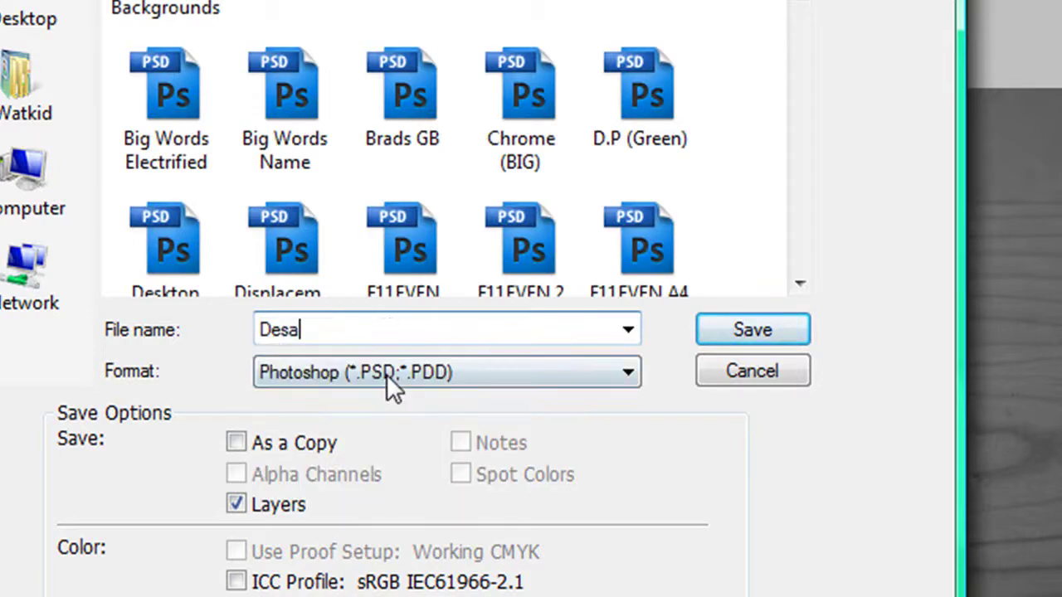
type("turate")
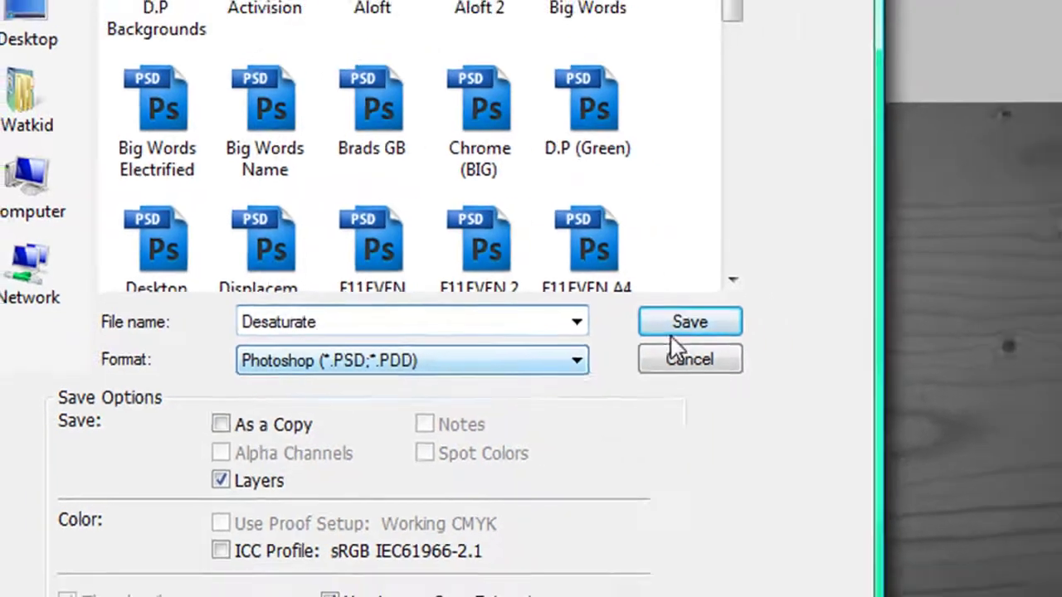
key("Return")
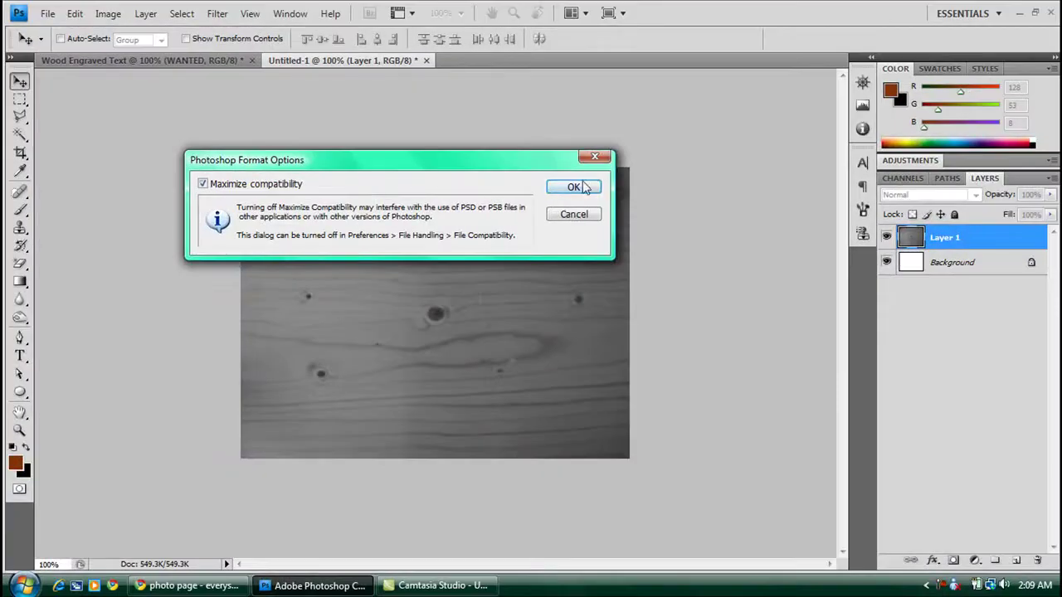
left_click(584, 188)
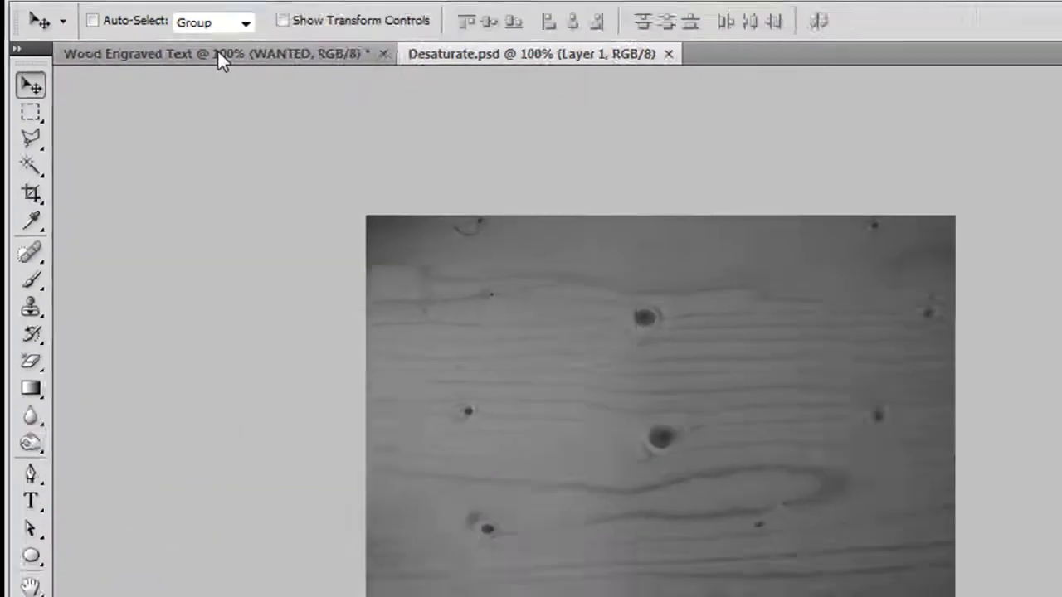
In the Wood Engraved Text document, duplicate the WANTED text layer and rasterize the copy
left_click(291, 43)
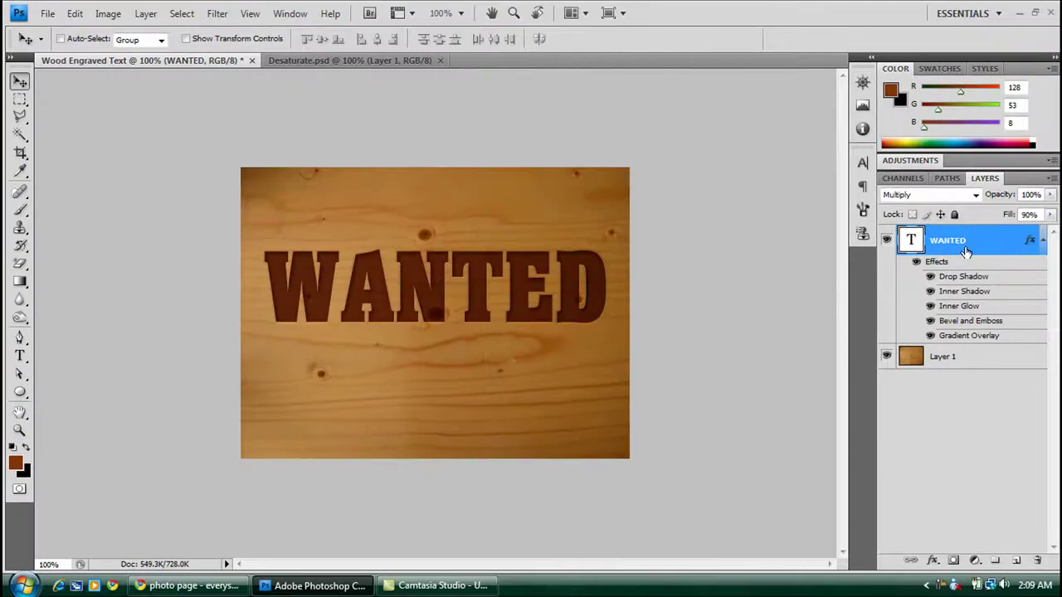
key("ctrl+j")
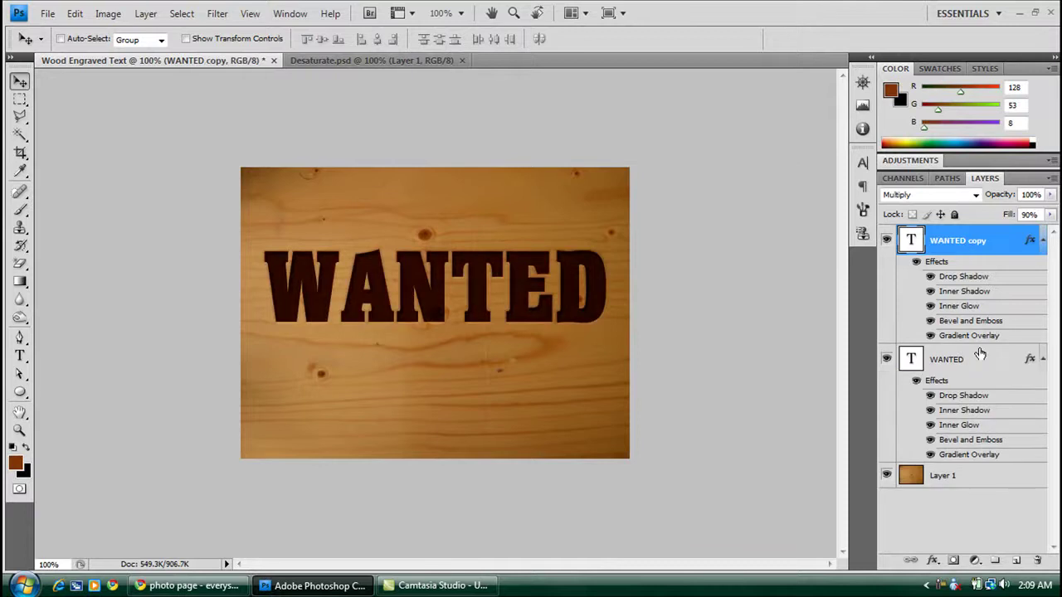
left_click(996, 361)
left_click(1043, 360)
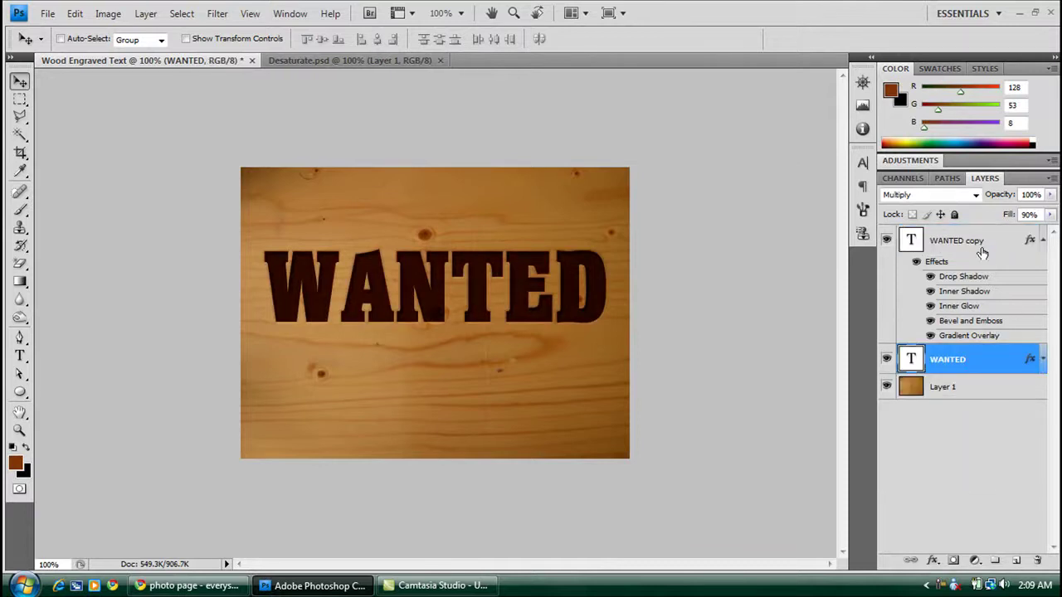
left_click(969, 241)
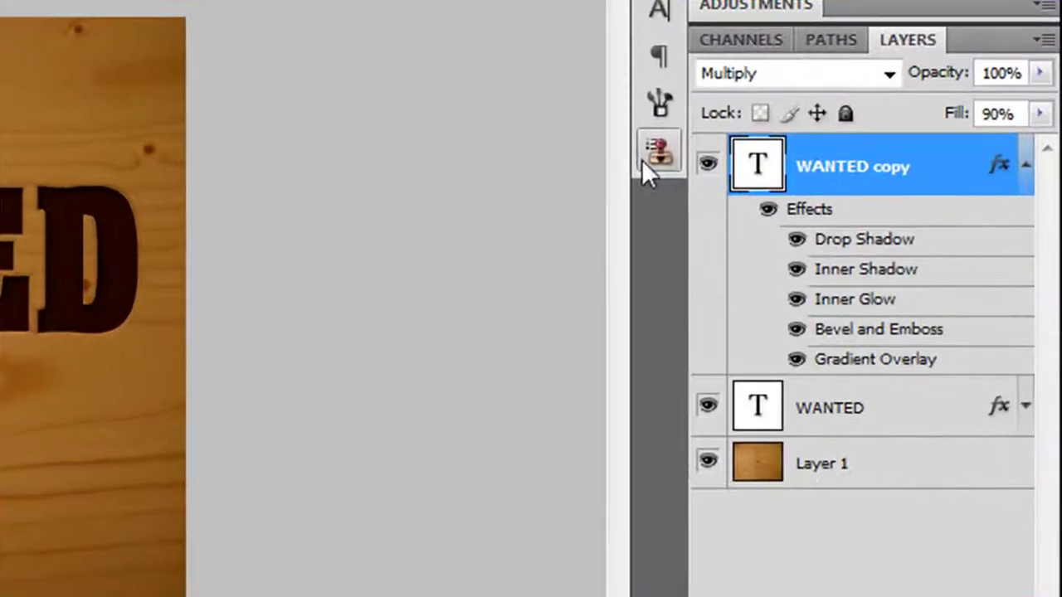
right_click(829, 176)
left_click(650, 278)
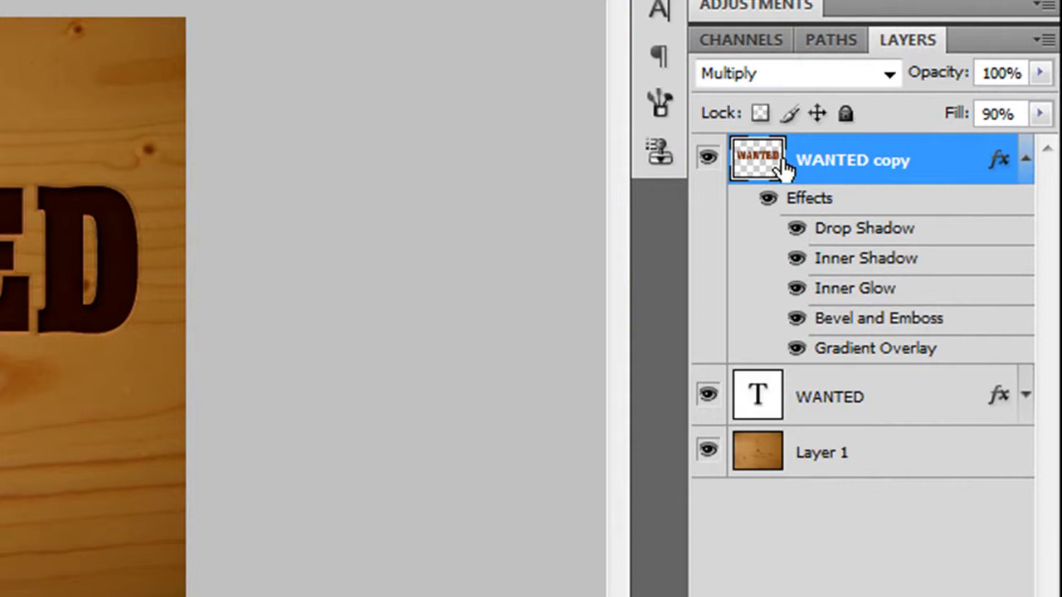
Set the original WANTED layer's fill to 40%, hide it, and select the WANTED copy
left_click(839, 407)
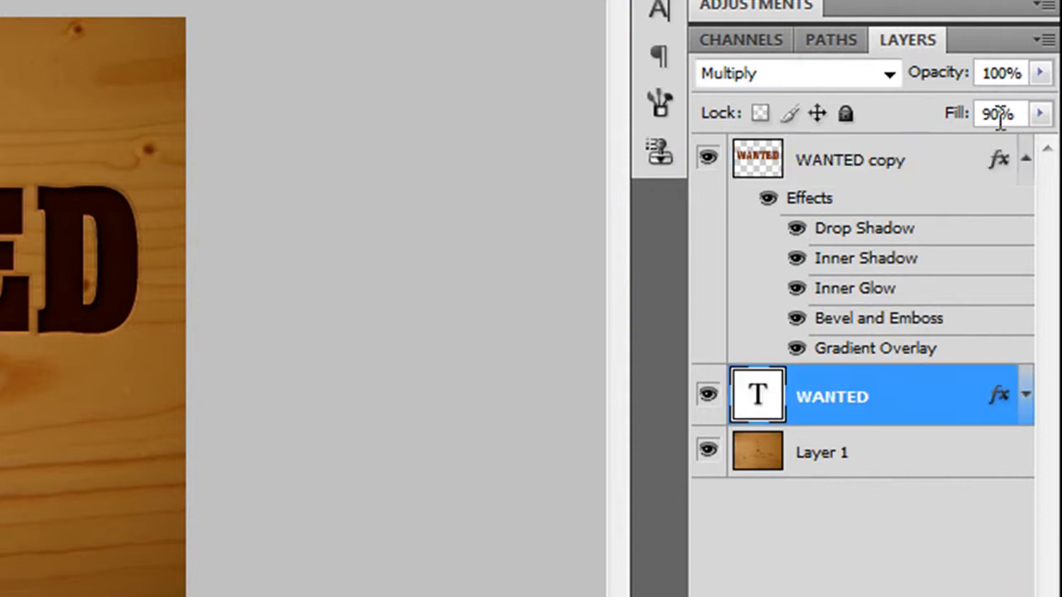
left_click(1002, 114)
type("40")
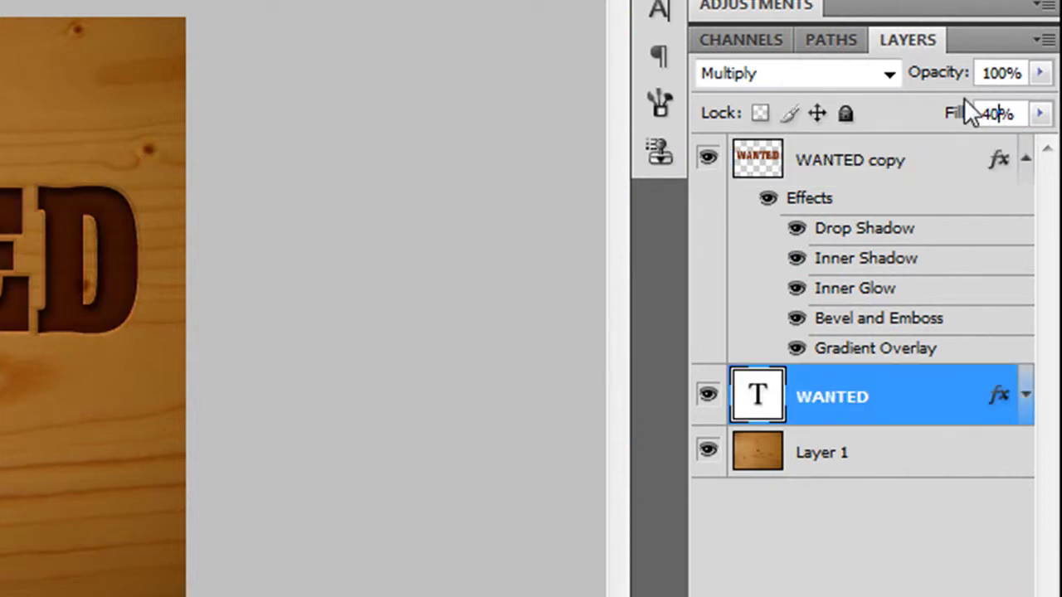
key("Return")
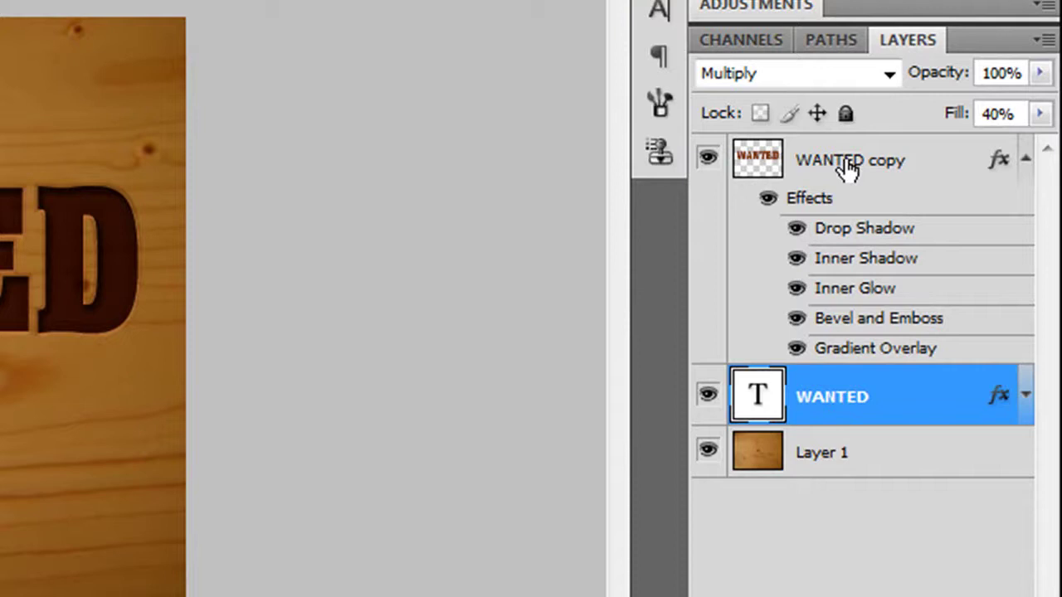
left_click(710, 400)
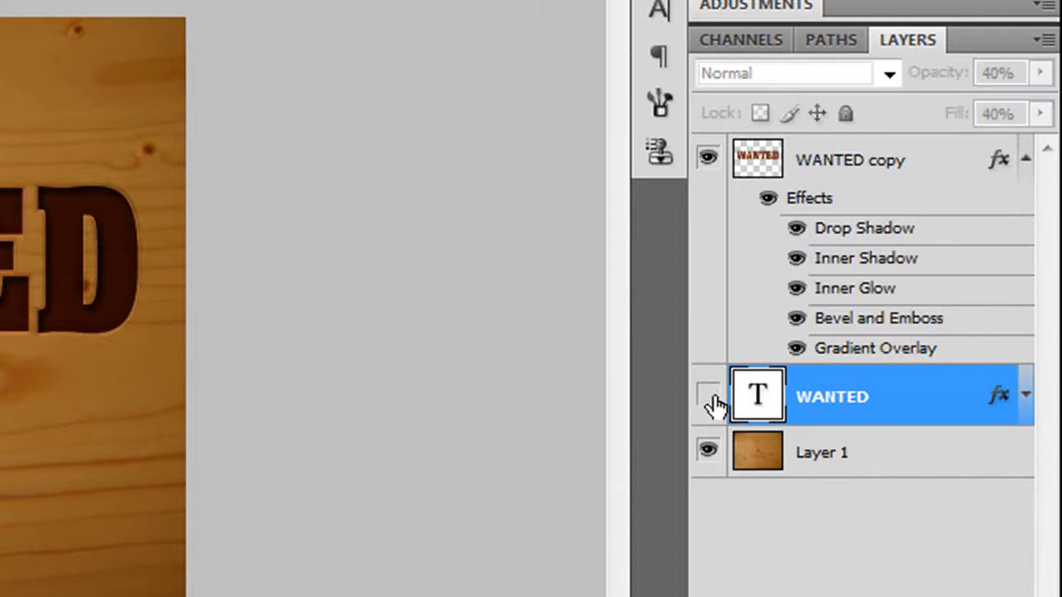
left_click(840, 163)
left_click(1027, 162)
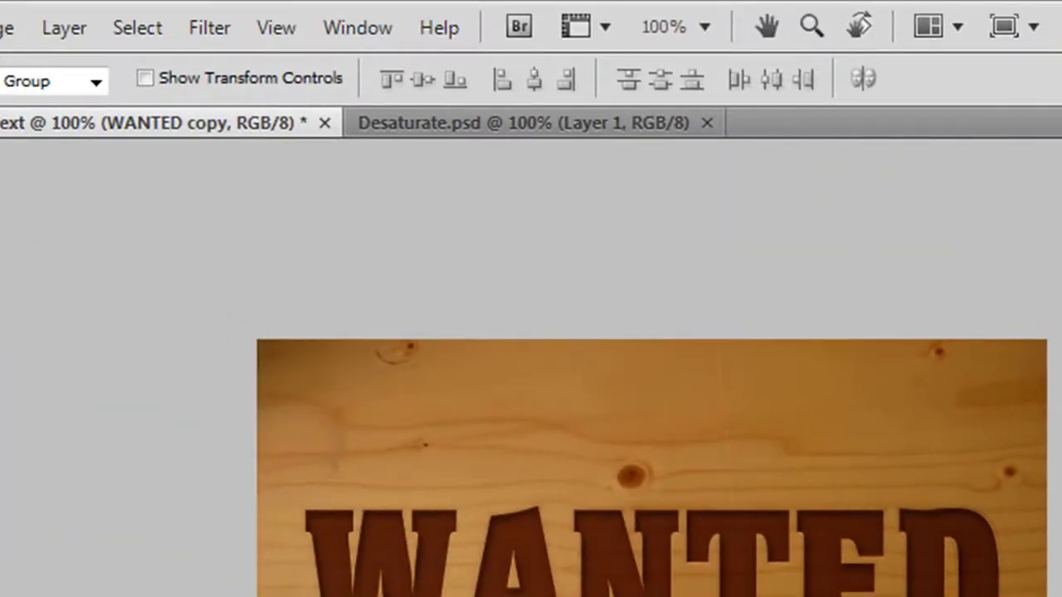
Apply Displace to WANTED copy at horizontal and vertical scale 5, using the Displacement file as map
left_click(208, 31)
mouse_move(444, 346)
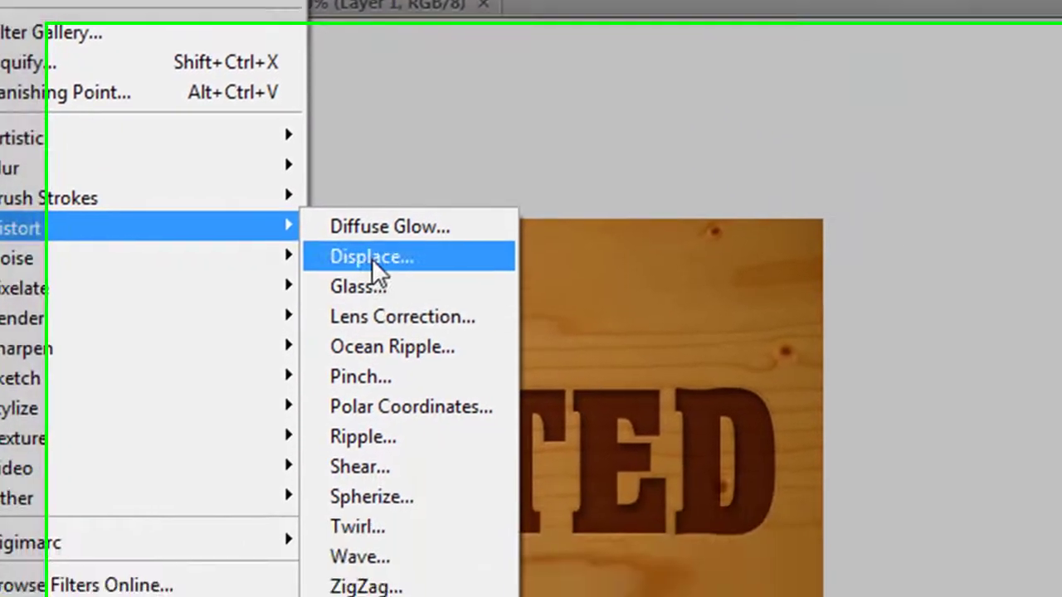
left_click(372, 258)
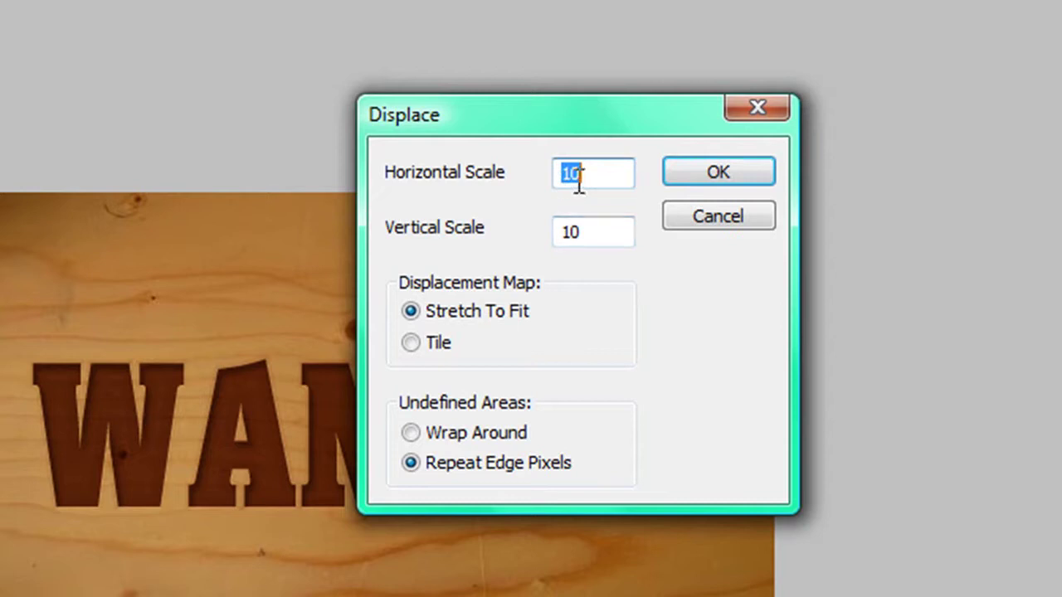
type("5")
left_click_drag(599, 230, 562, 230)
type("5")
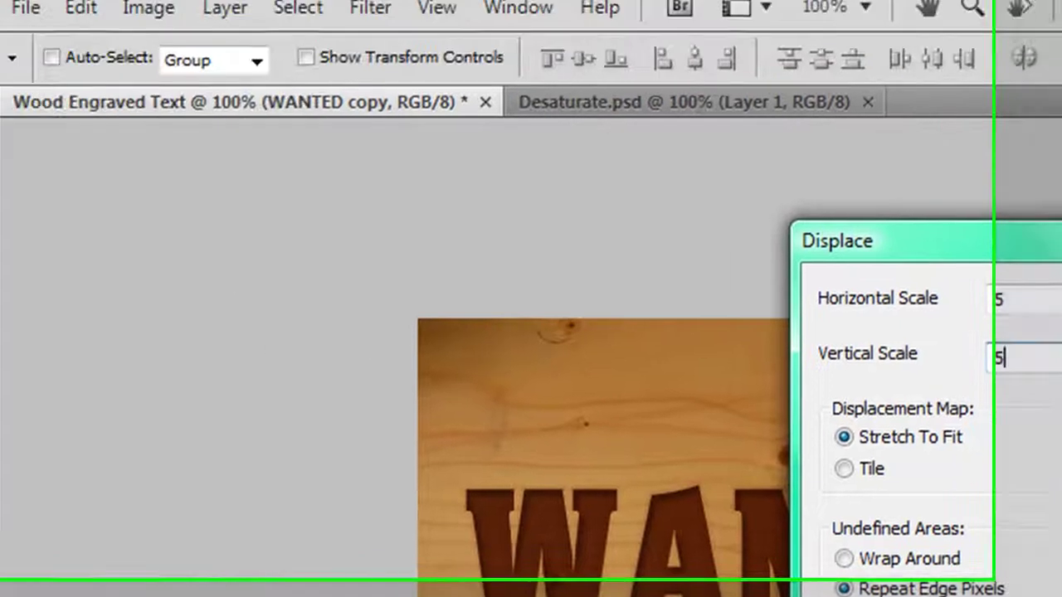
left_click(718, 171)
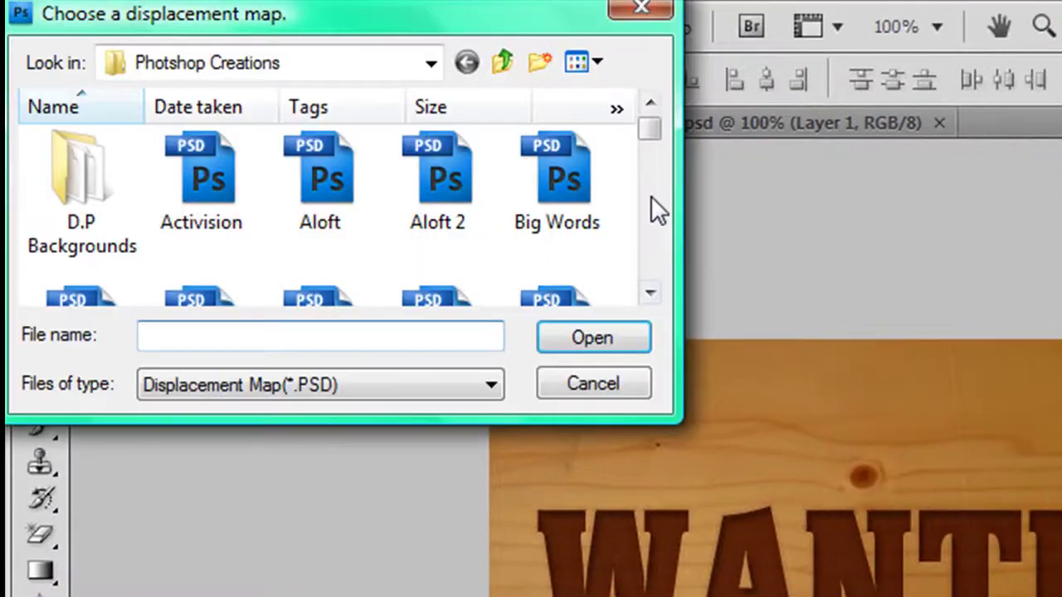
left_click(650, 296)
left_click(650, 296)
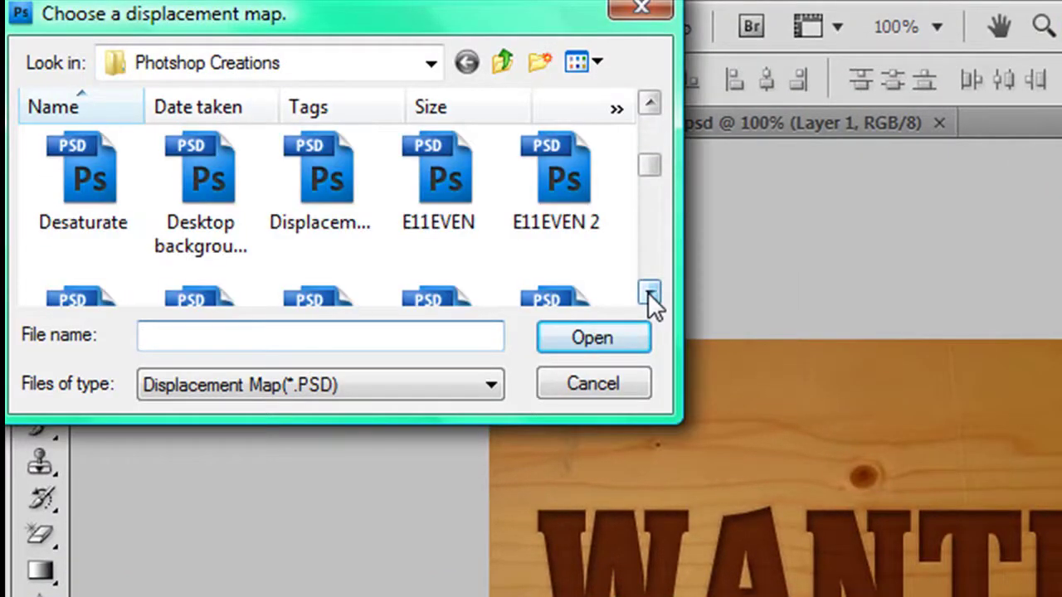
left_click(332, 198)
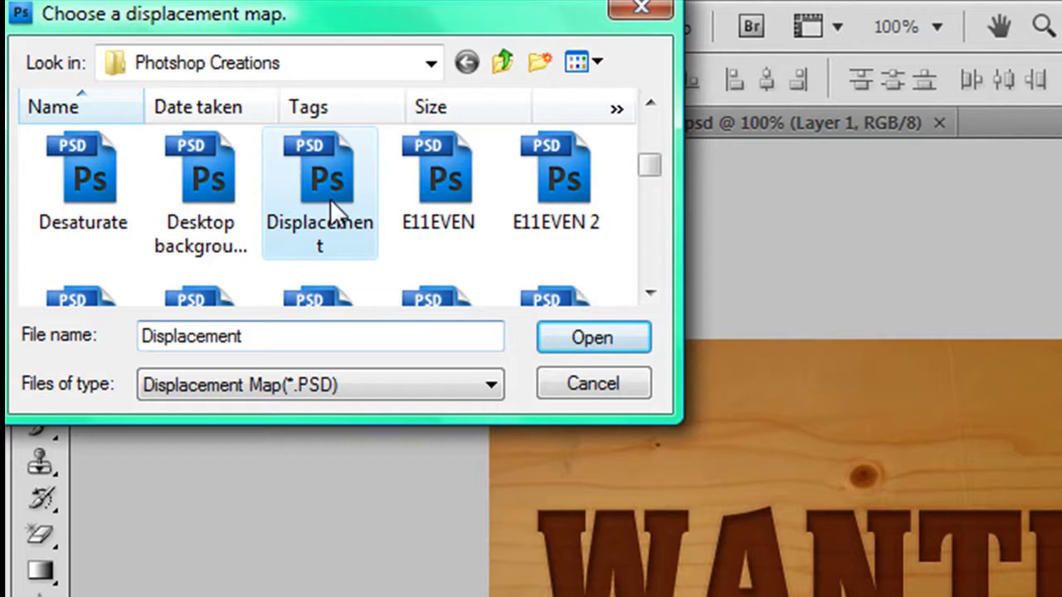
left_click(592, 337)
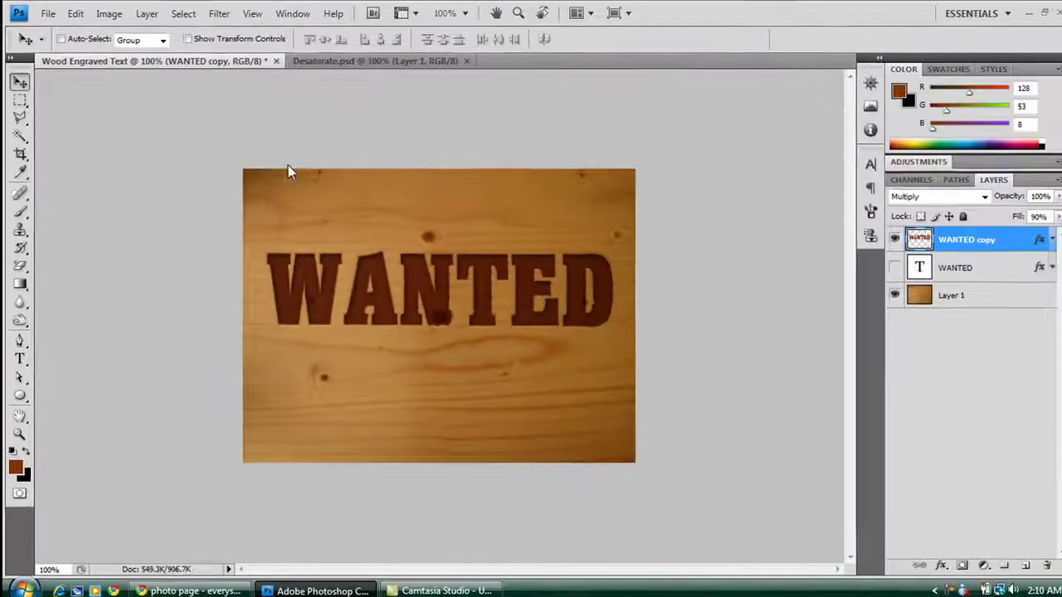
Show the WANTED layer again and type 'DEAD or ALIVE' in 36 pt below WANTED
left_click(886, 266)
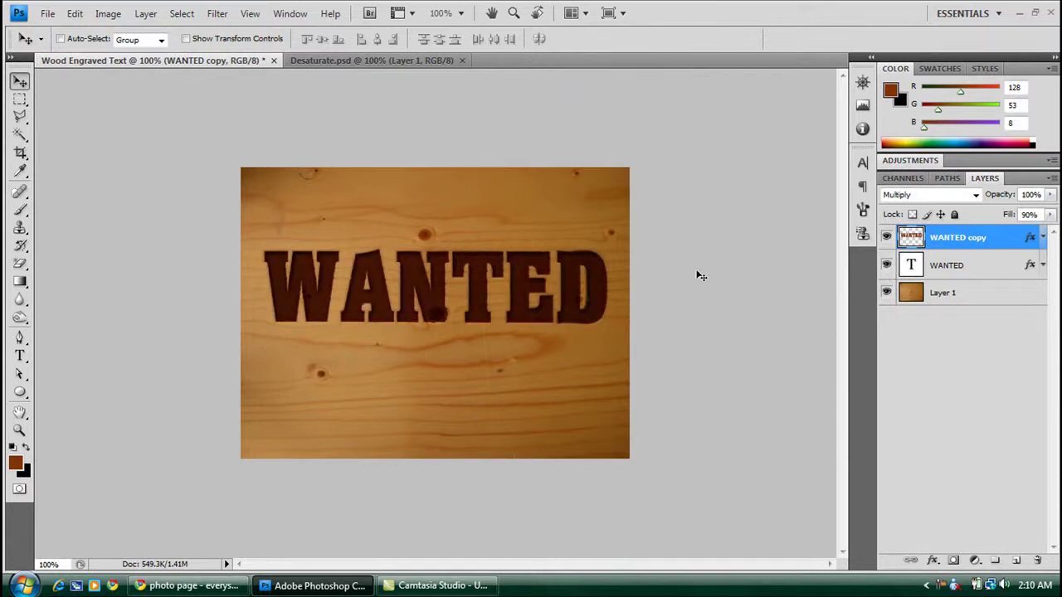
left_click(1006, 374)
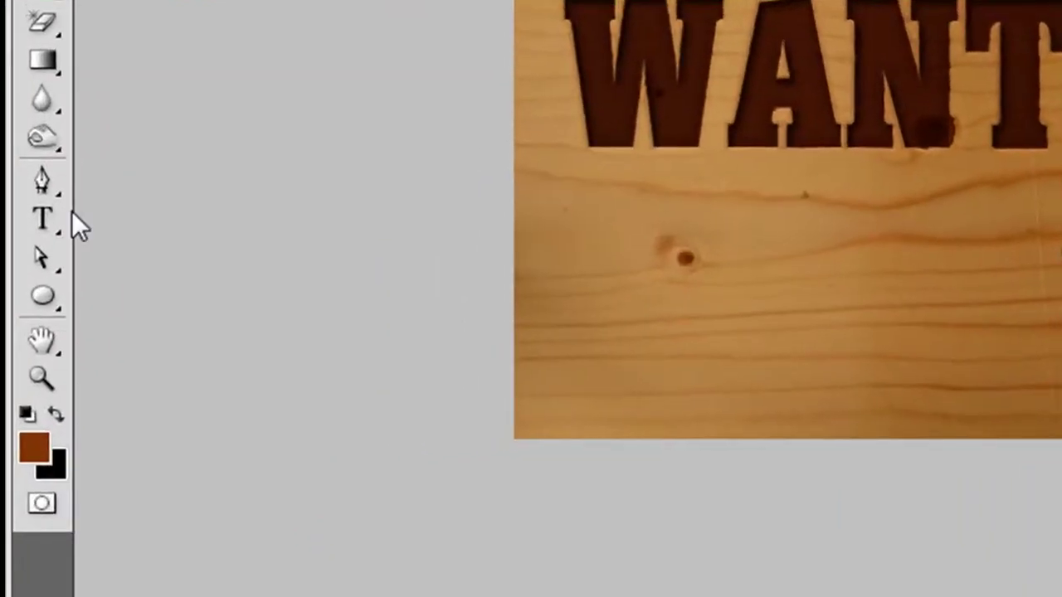
left_click(38, 221)
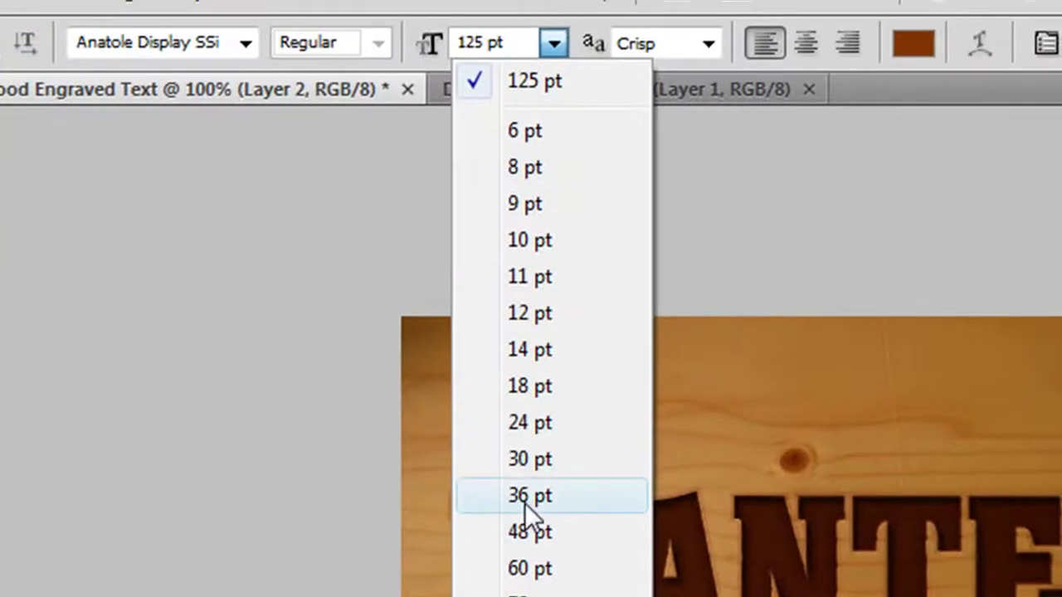
left_click(570, 367)
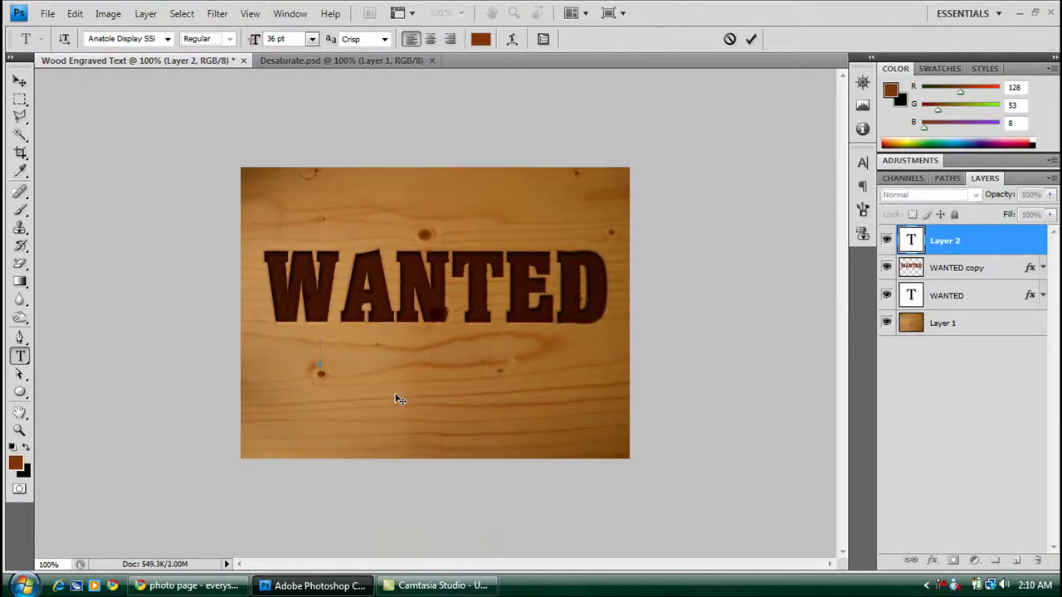
type("WANTED DE")
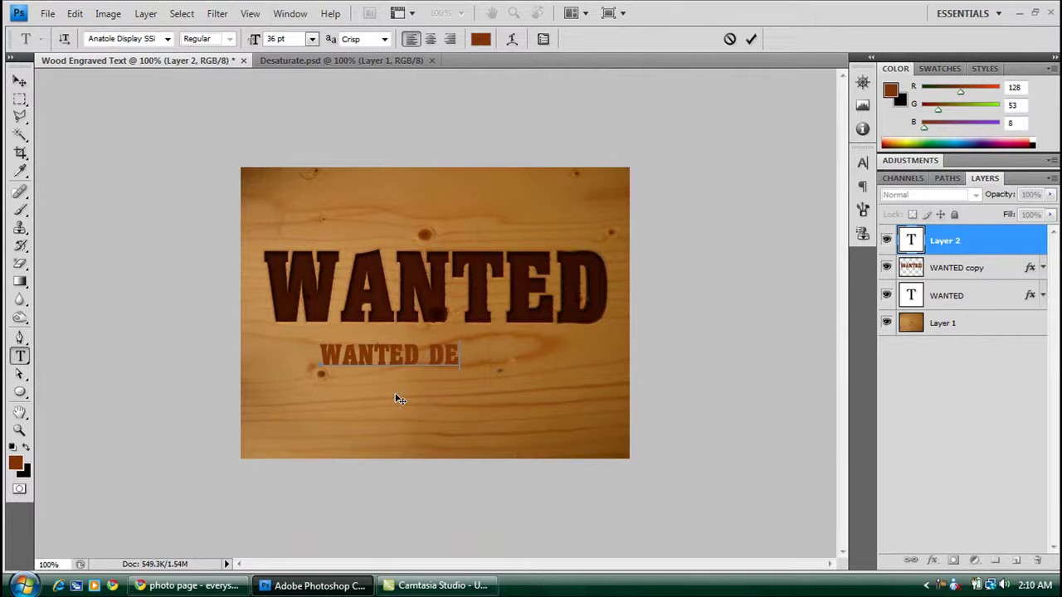
key("BackSpace")
key("BackSpace")
key("BackSpace")
key("BackSpace")
key("BackSpace")
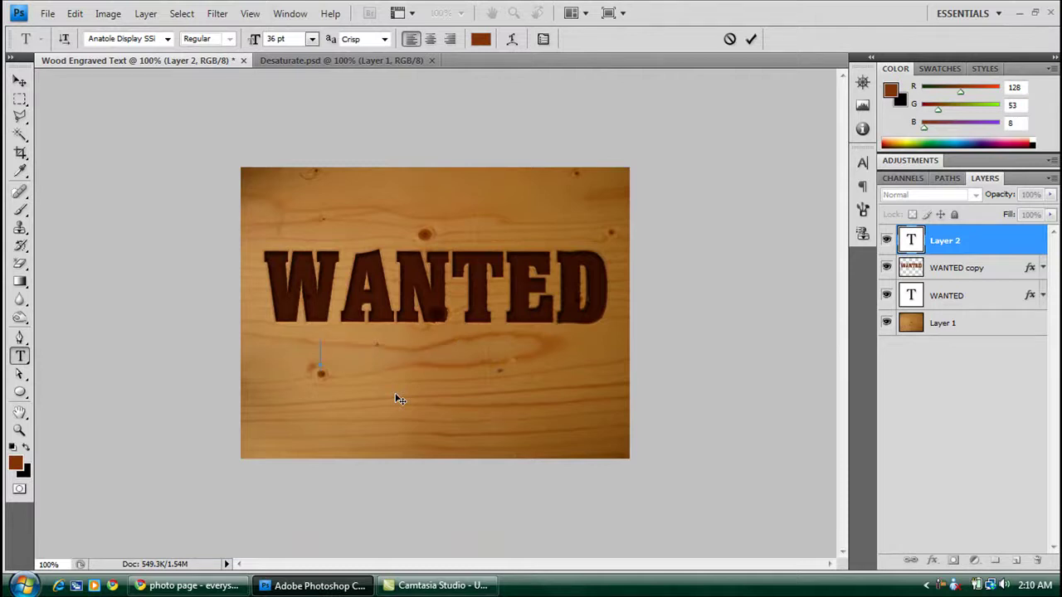
type("DEAD or")
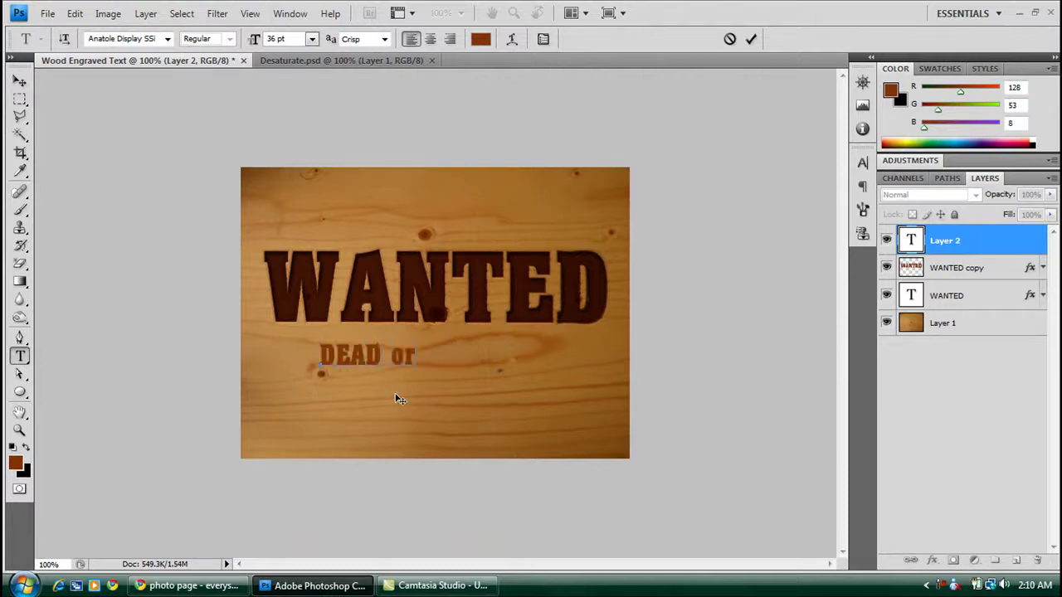
type(" ALIVE")
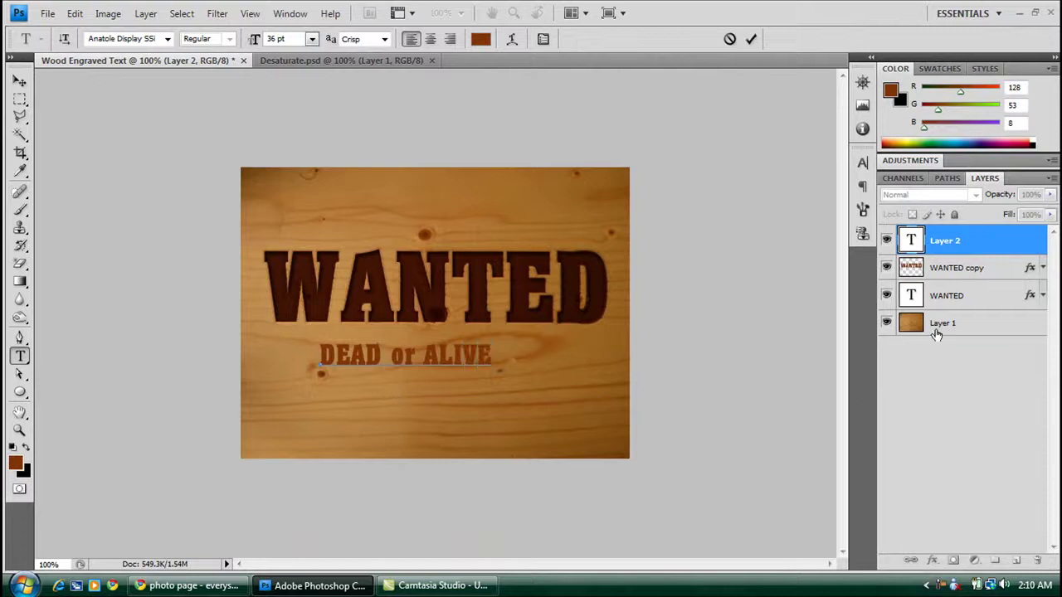
left_click(942, 325)
Nudge the DEAD or ALIVE text upward with the Move tool so it sits just beneath WANTED
key("ctrl+a")
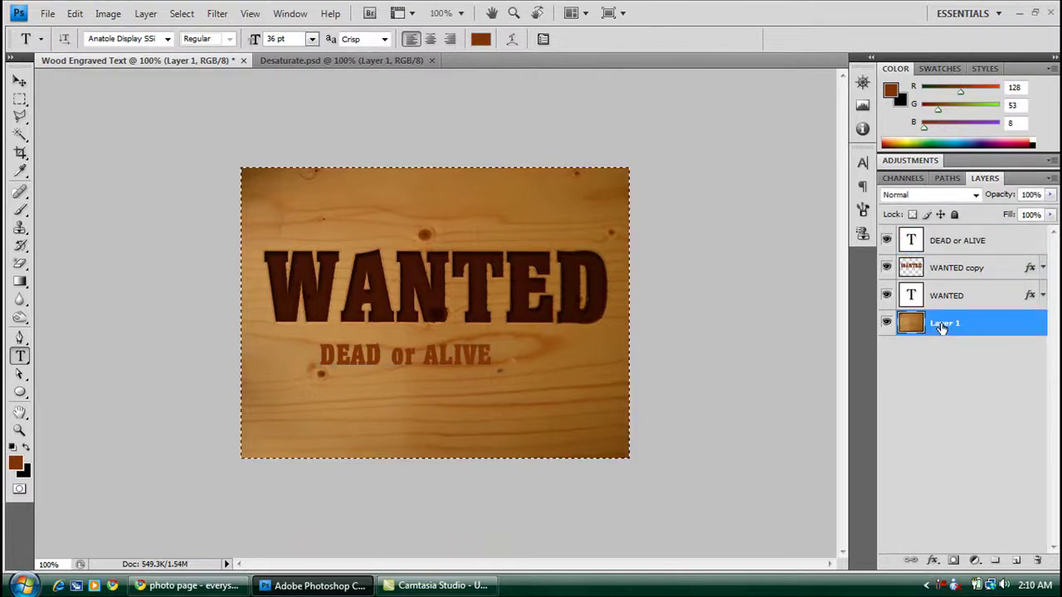
left_click(952, 242)
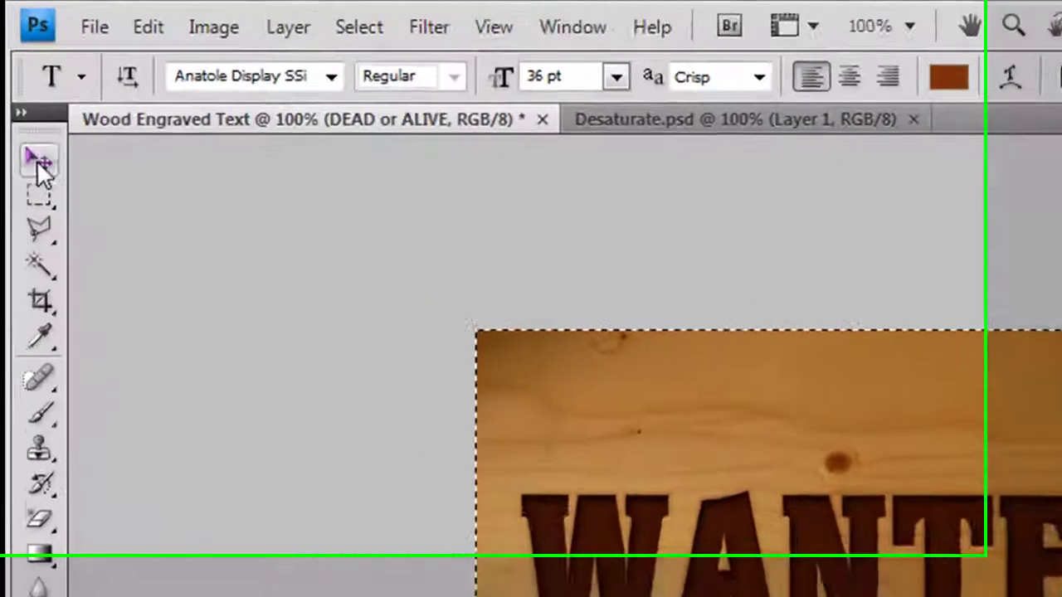
left_click(39, 162)
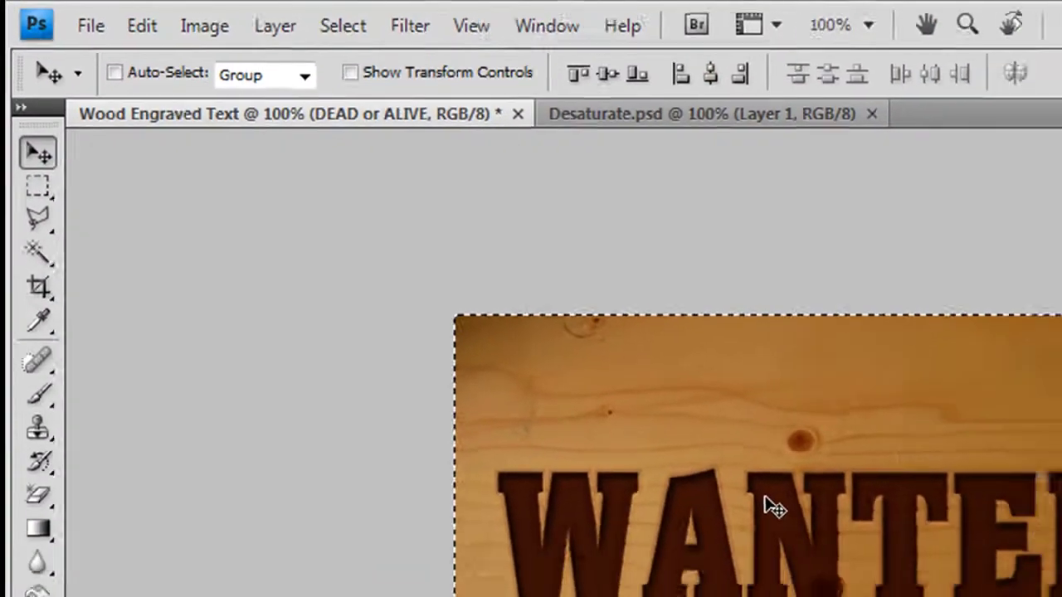
key("Down")
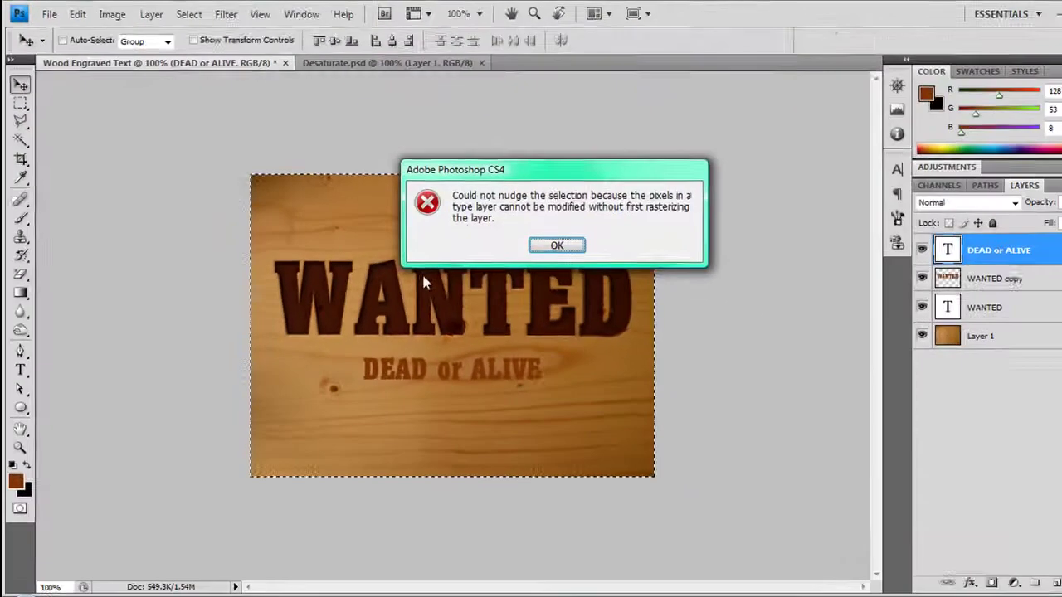
left_click(540, 235)
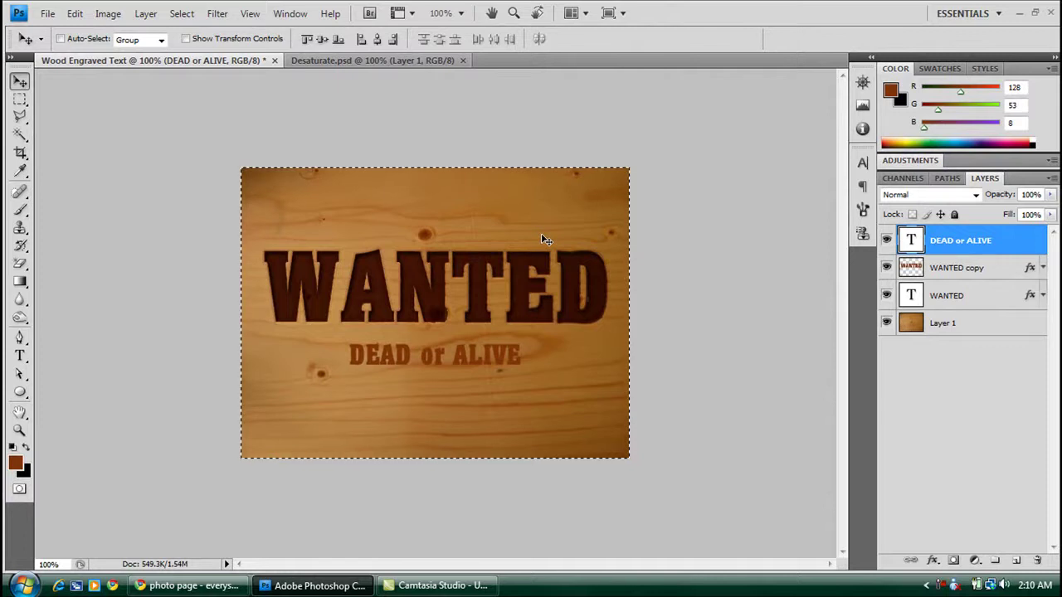
key("ctrl+d")
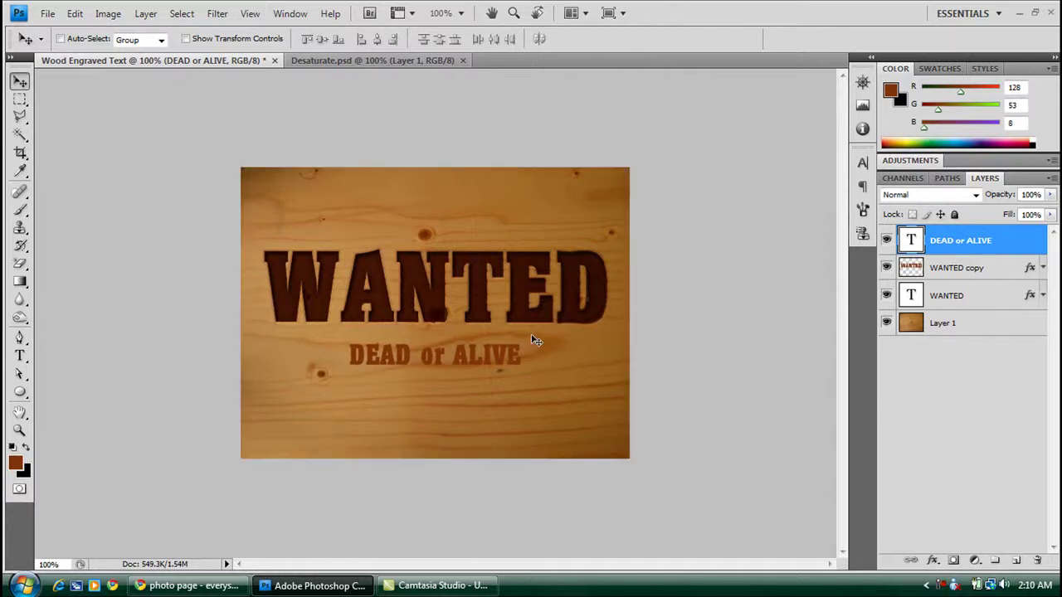
key("Up")
key("Up")
key("Up")
key("Up")
key("Up")
key("Up")
key("Up")
key("Up")
key("Up")
key("Up")
key("Up")
key("Up")
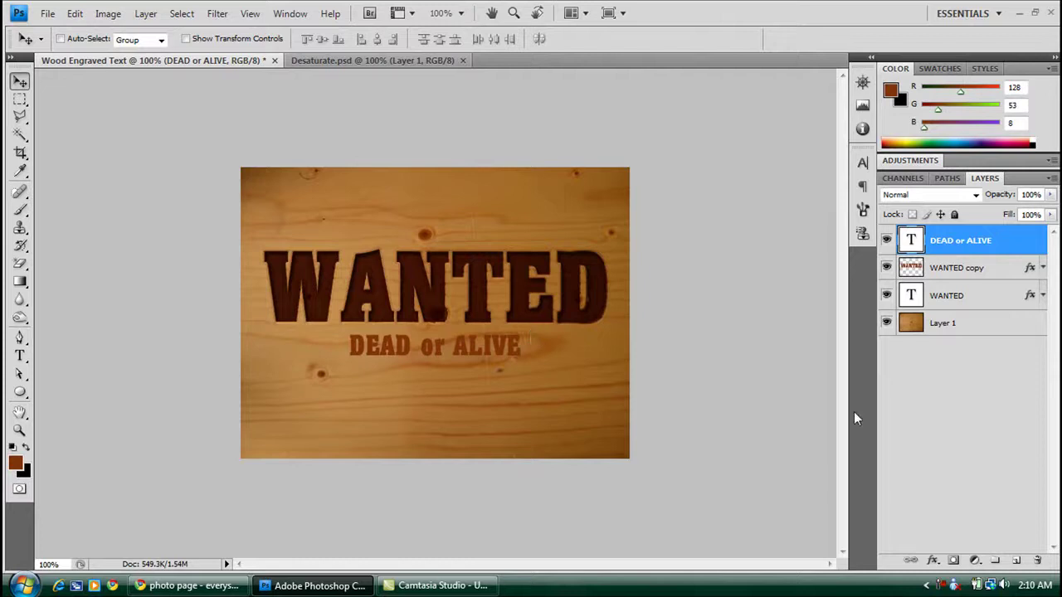
Apply the last saved layer style preset to the DEAD or ALIVE layer
right_click(973, 243)
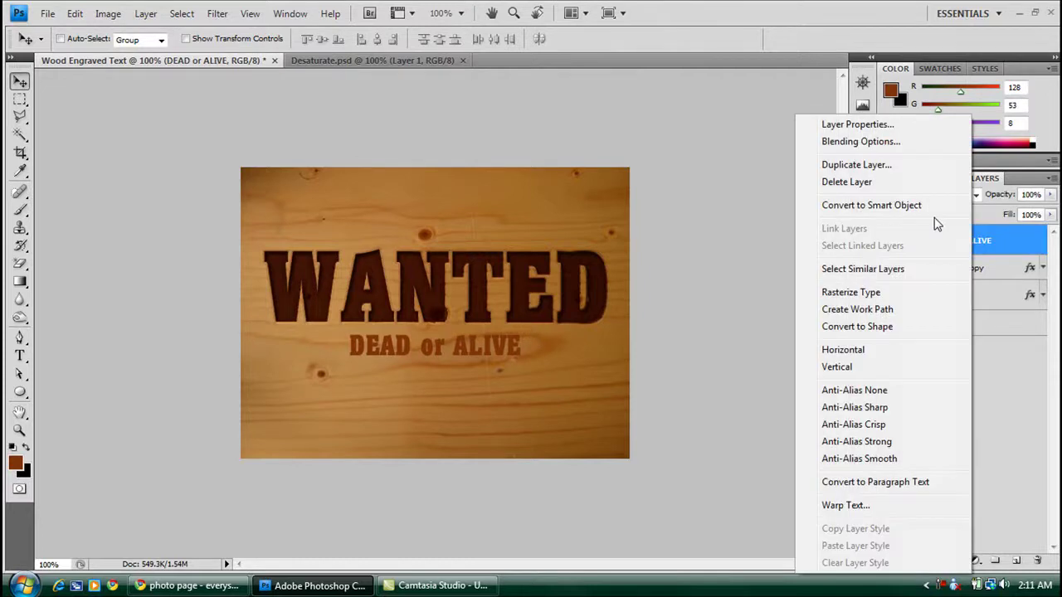
left_click(860, 143)
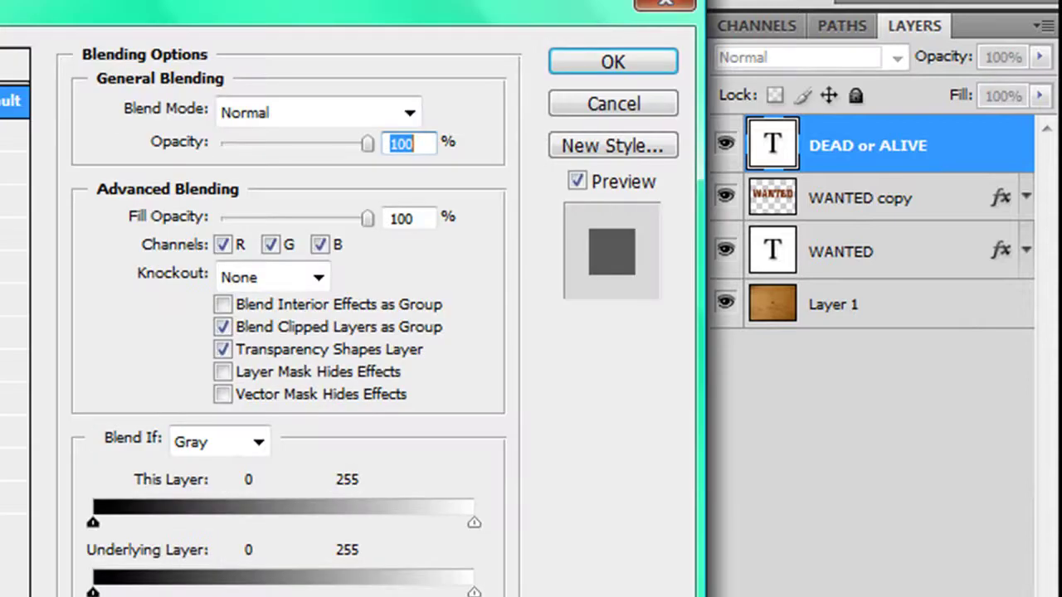
left_click(94, 66)
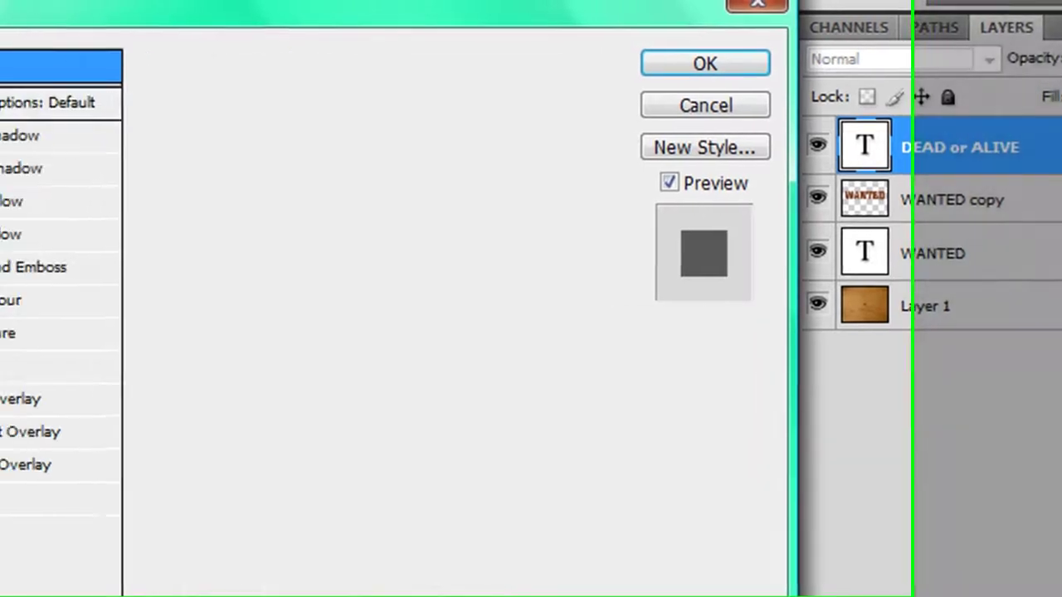
left_click(674, 247)
left_click(855, 68)
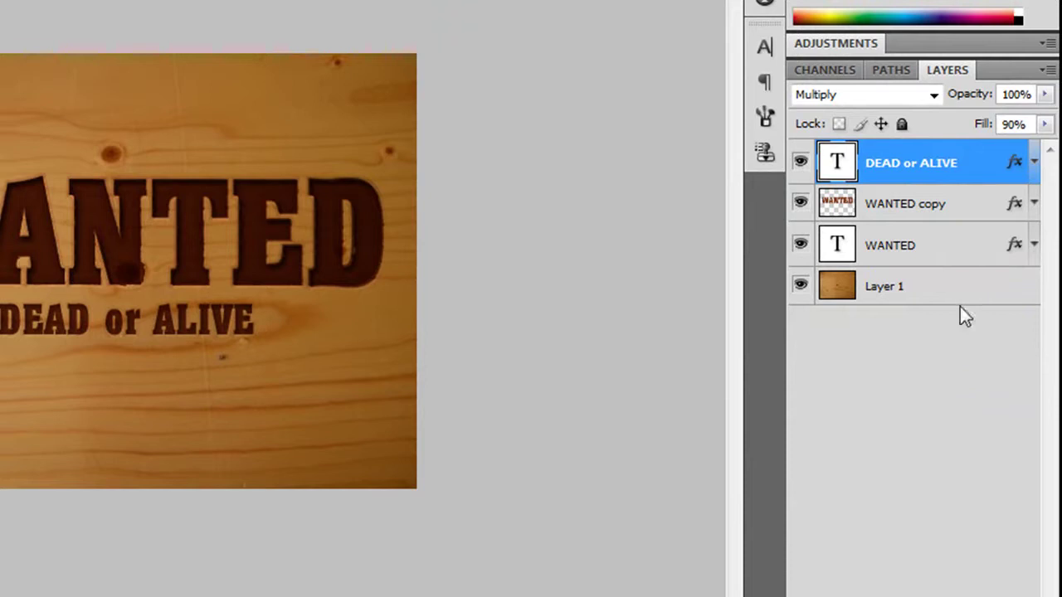
Try the last preset style on the WANTED layer, then close without keeping changes
left_click(894, 255)
right_click(895, 255)
left_click(681, 15)
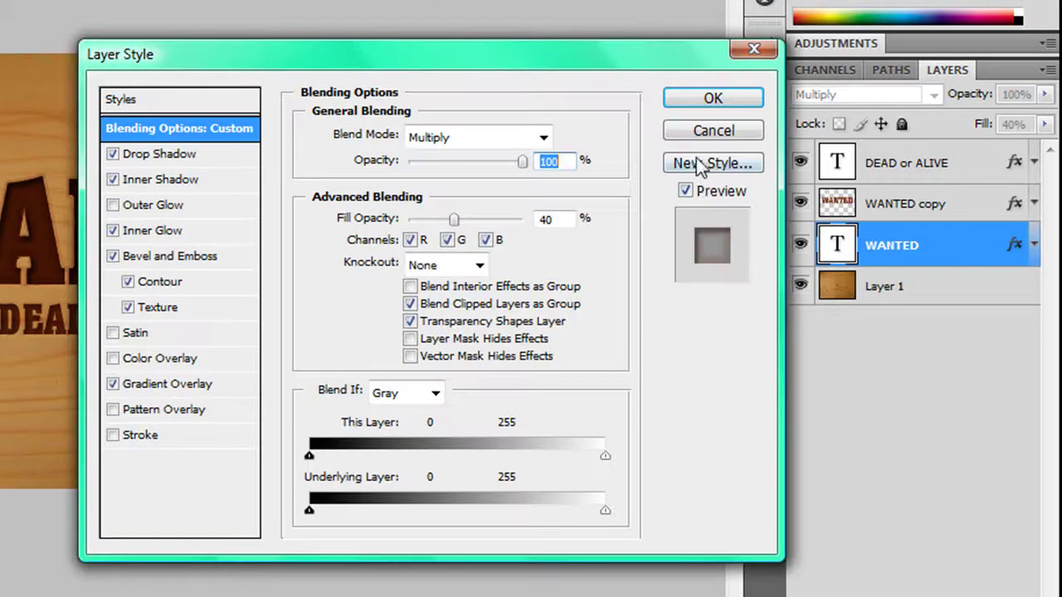
left_click(701, 163)
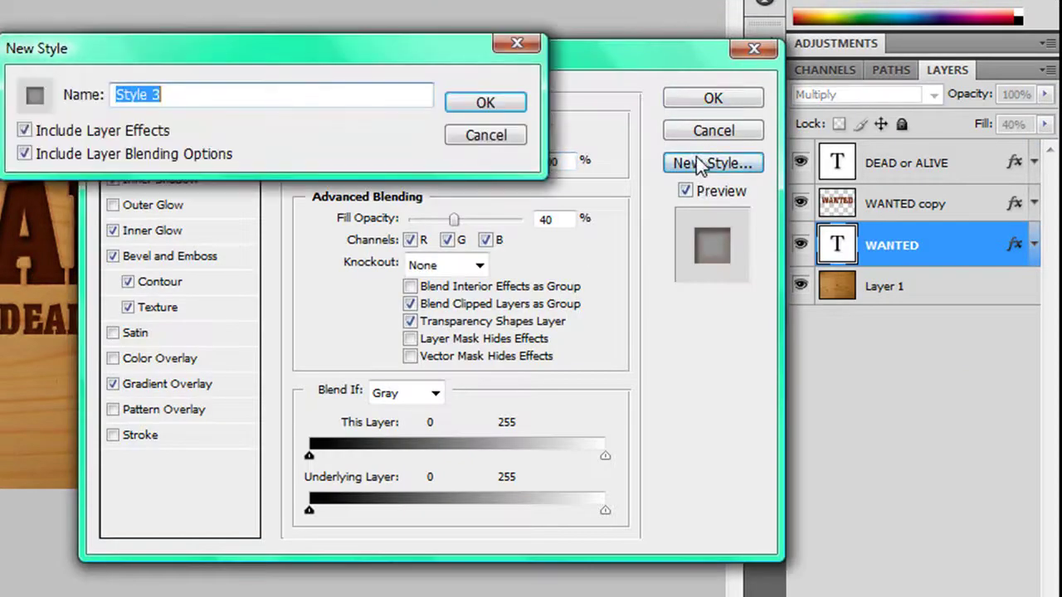
left_click(515, 45)
left_click(120, 99)
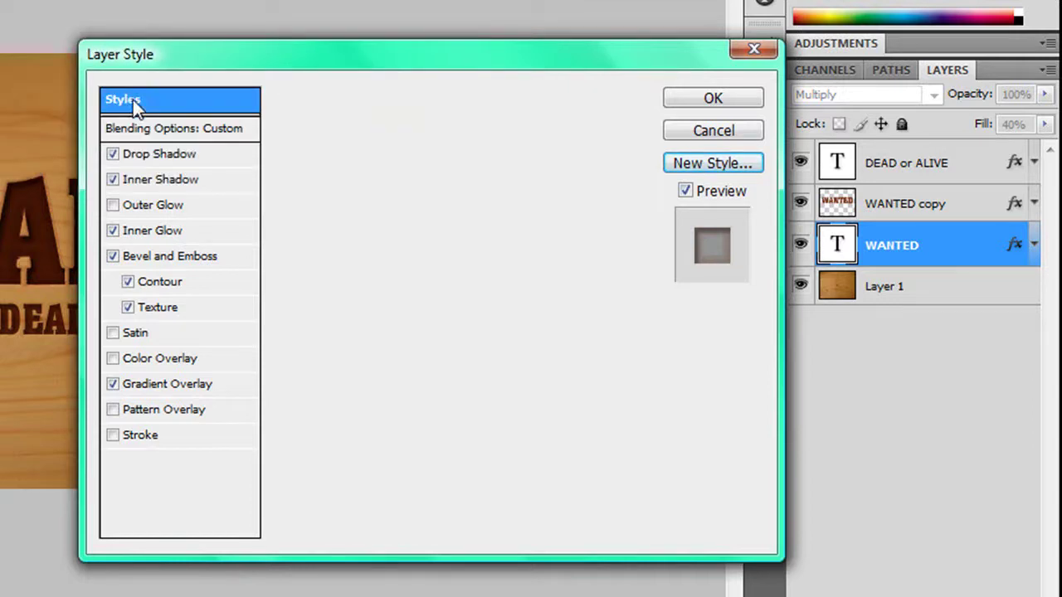
left_click(573, 242)
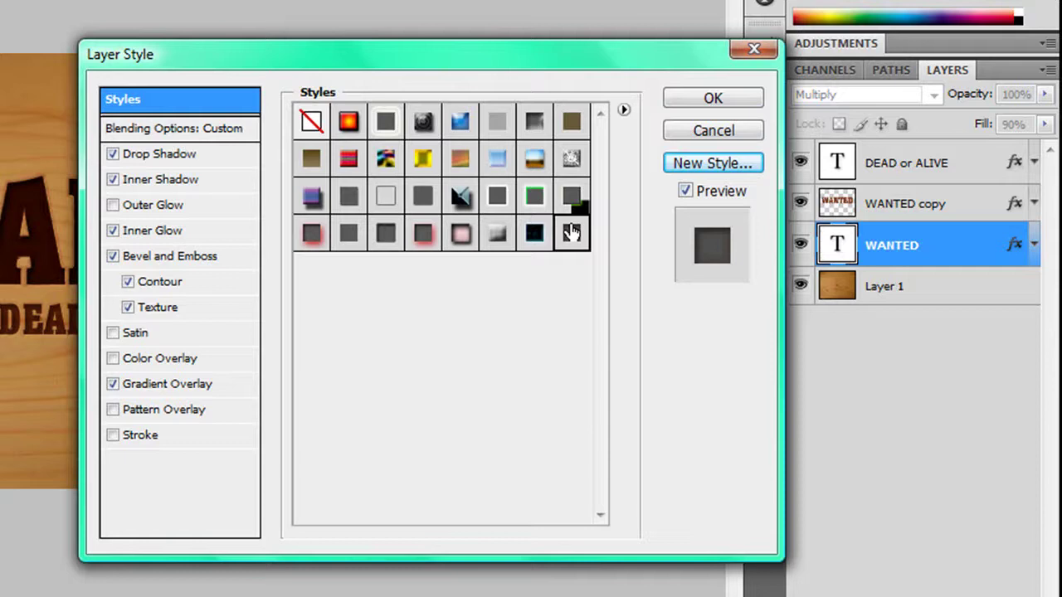
left_click(754, 50)
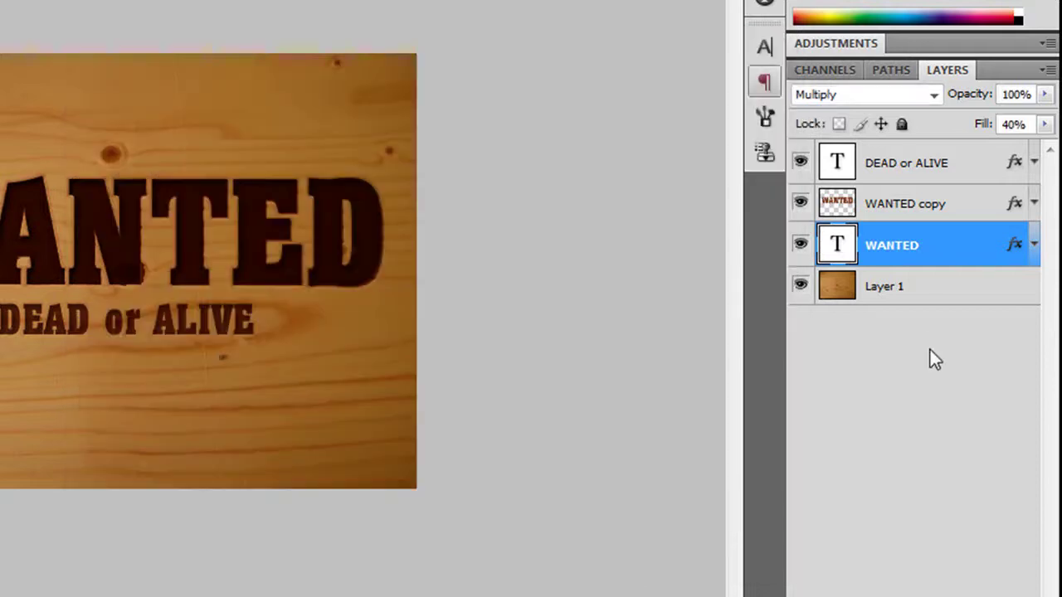
Select the DEAD or ALIVE layer and bring up its layer options menu
left_click(925, 316)
left_click(892, 171)
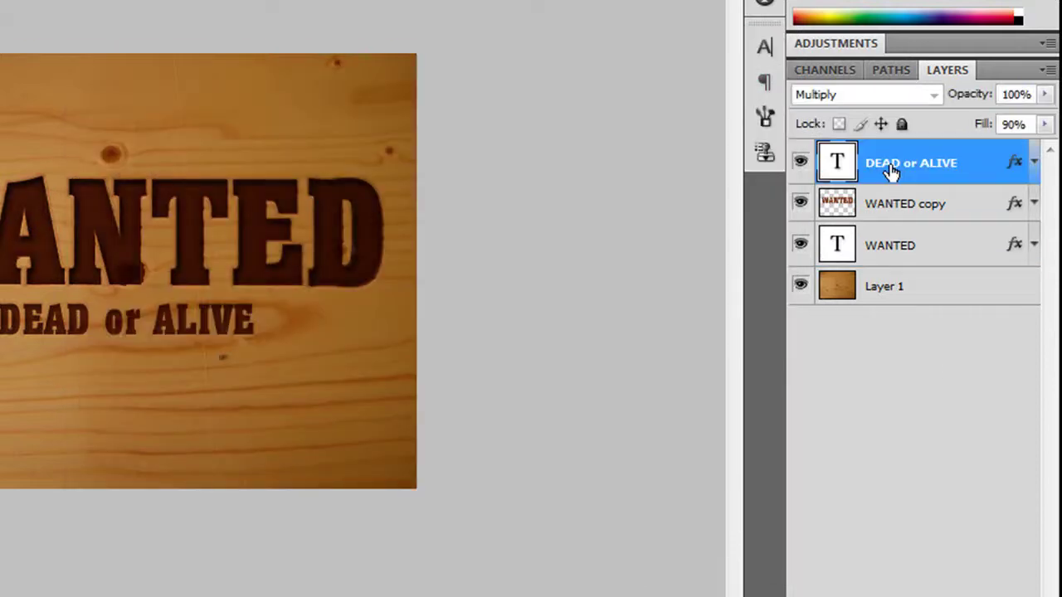
right_click(891, 163)
Duplicate the DEAD or ALIVE layer, rasterize the copy, and check the original's 40% fill
left_click(754, 51)
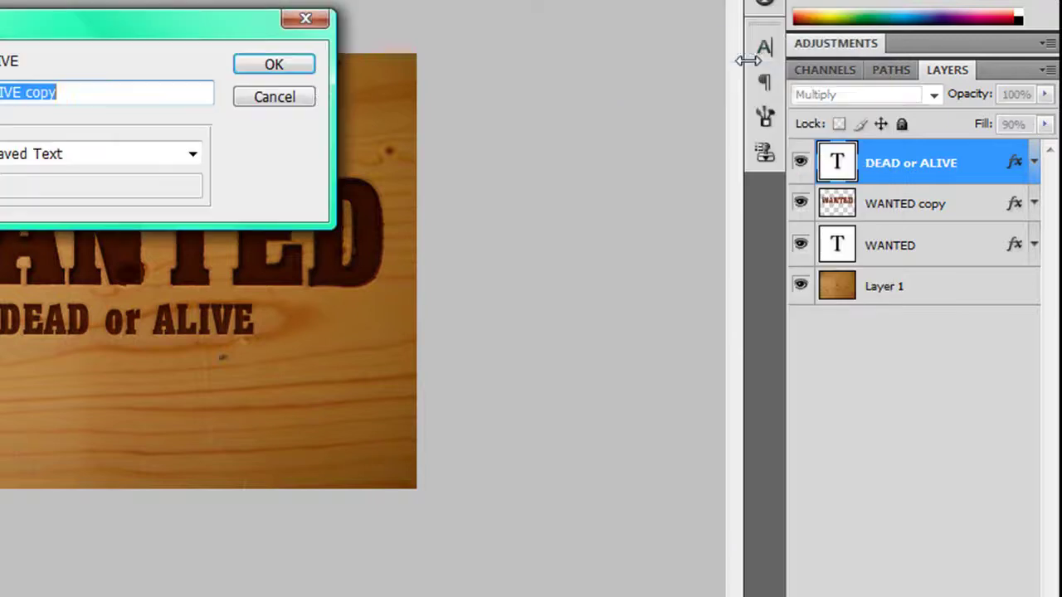
left_click(274, 64)
right_click(894, 159)
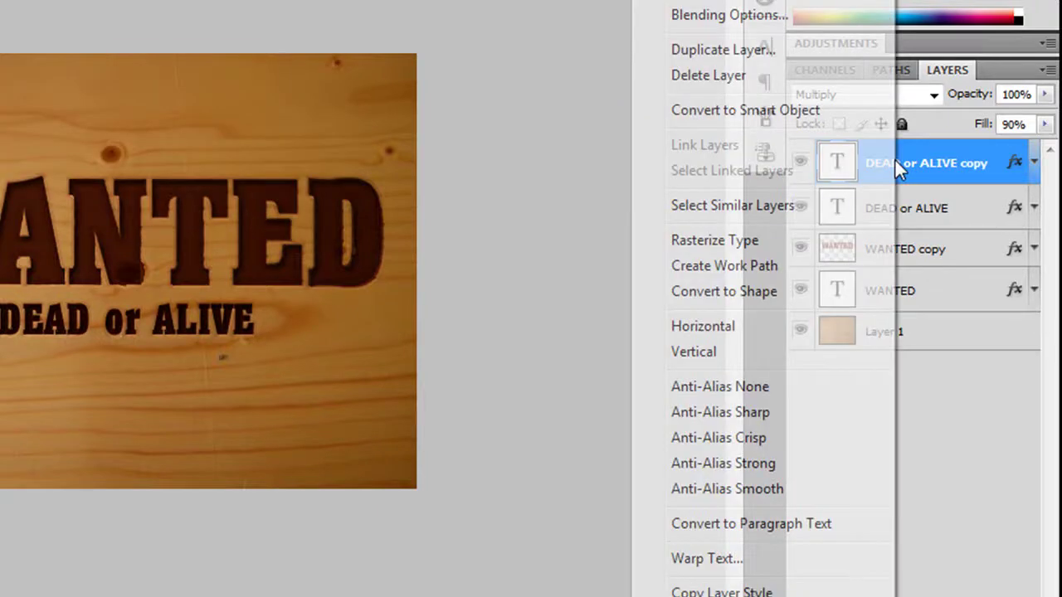
left_click(741, 243)
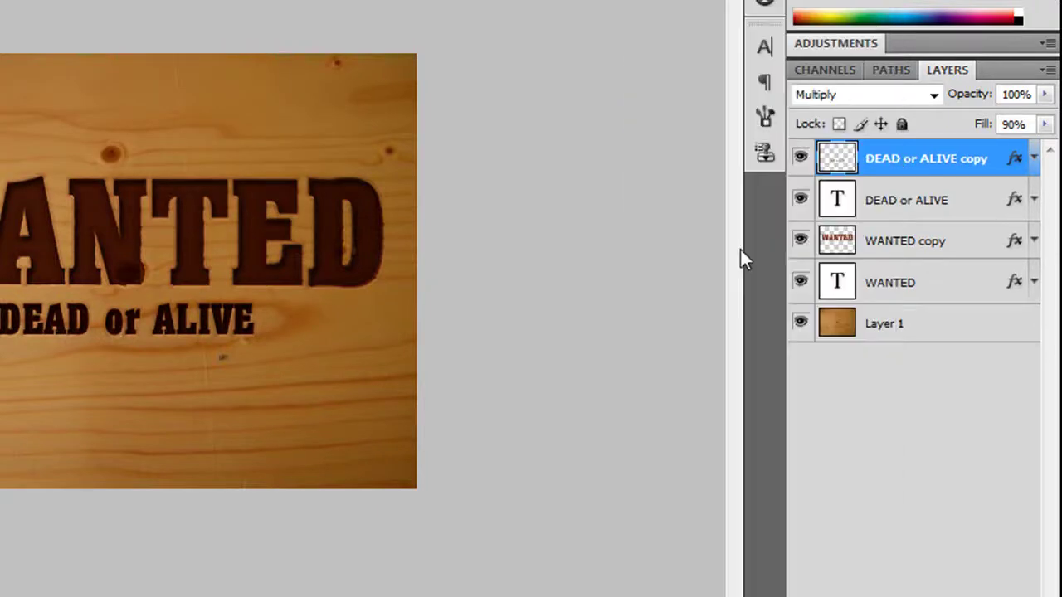
left_click(887, 209)
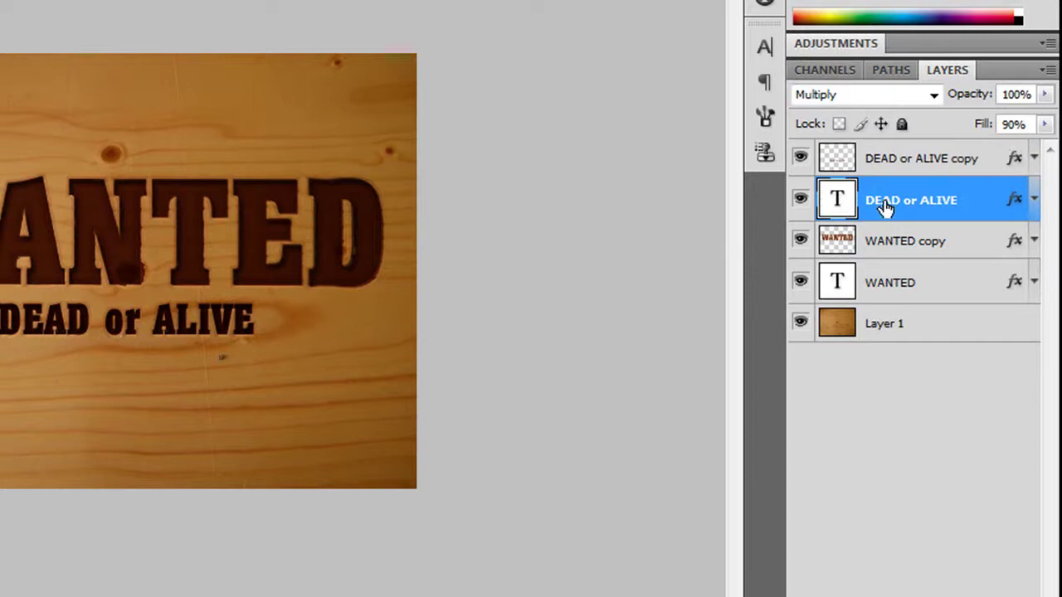
left_click(1016, 122)
left_click(919, 163)
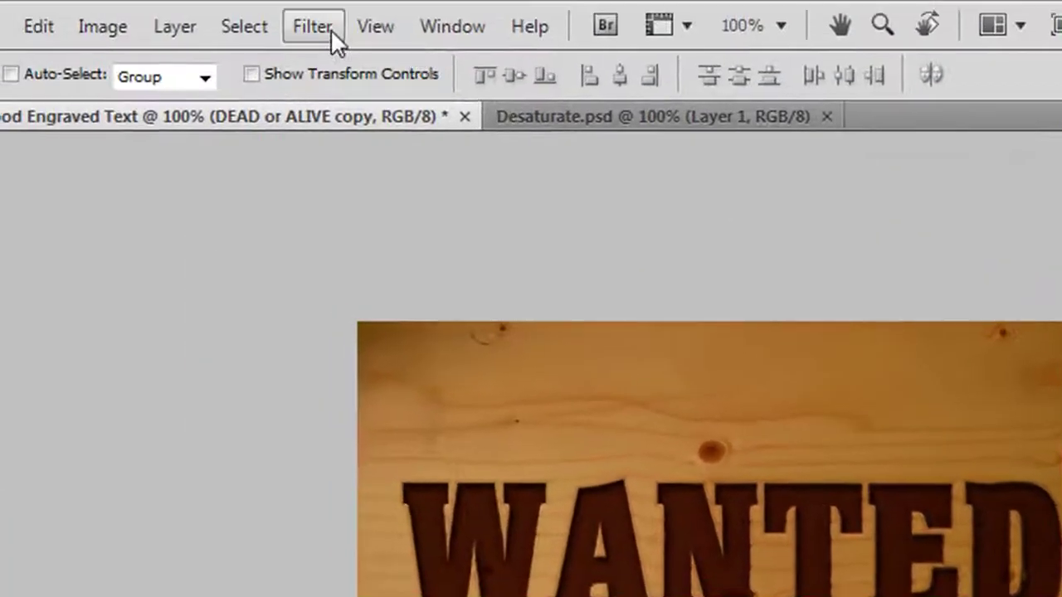
left_click(322, 27)
mouse_move(420, 330)
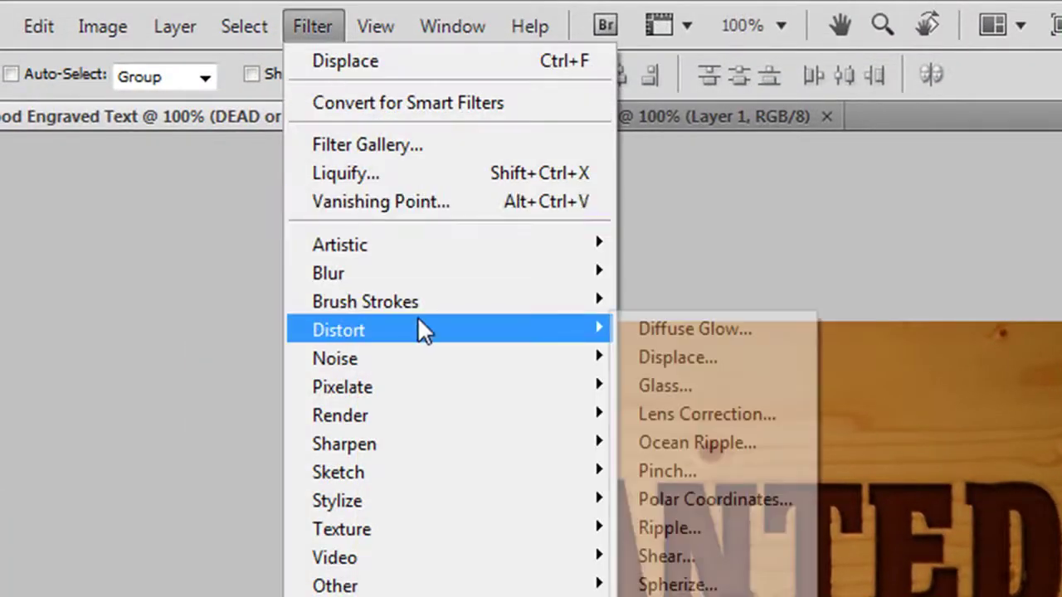
left_click(661, 358)
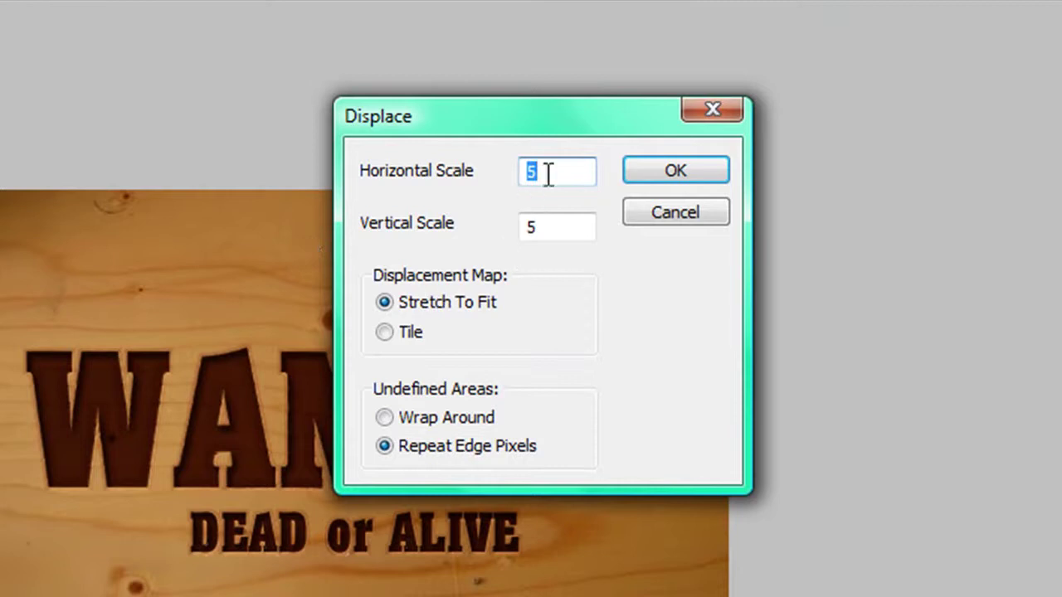
type("3")
key("Tab")
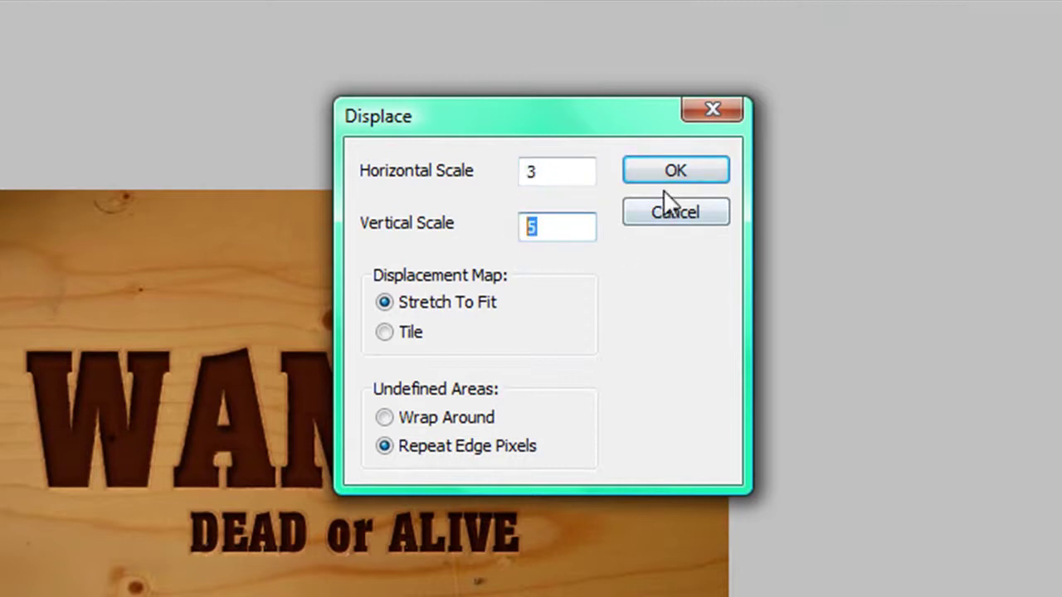
type("3")
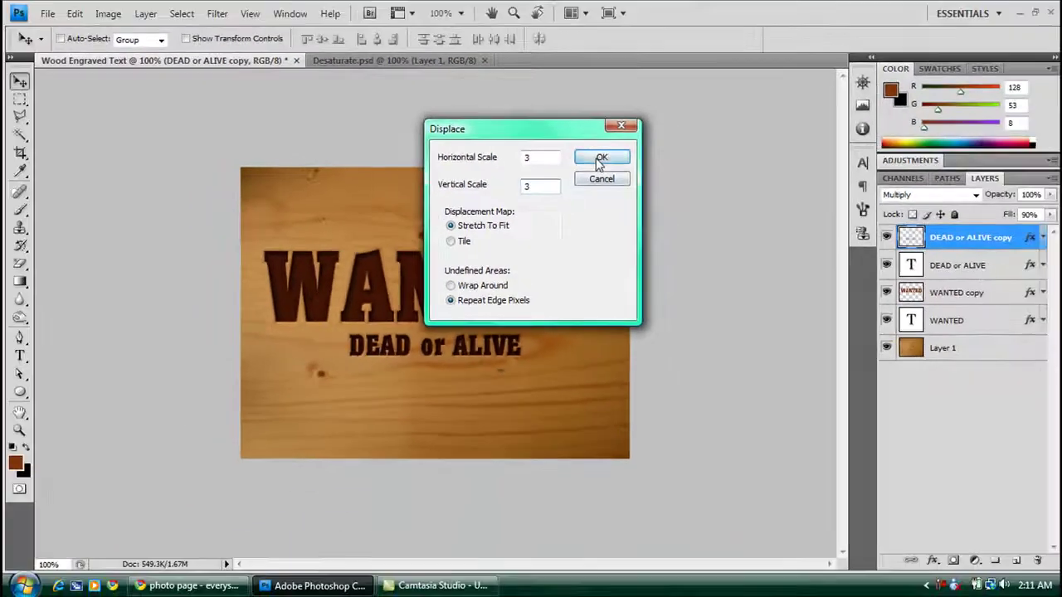
left_click(675, 170)
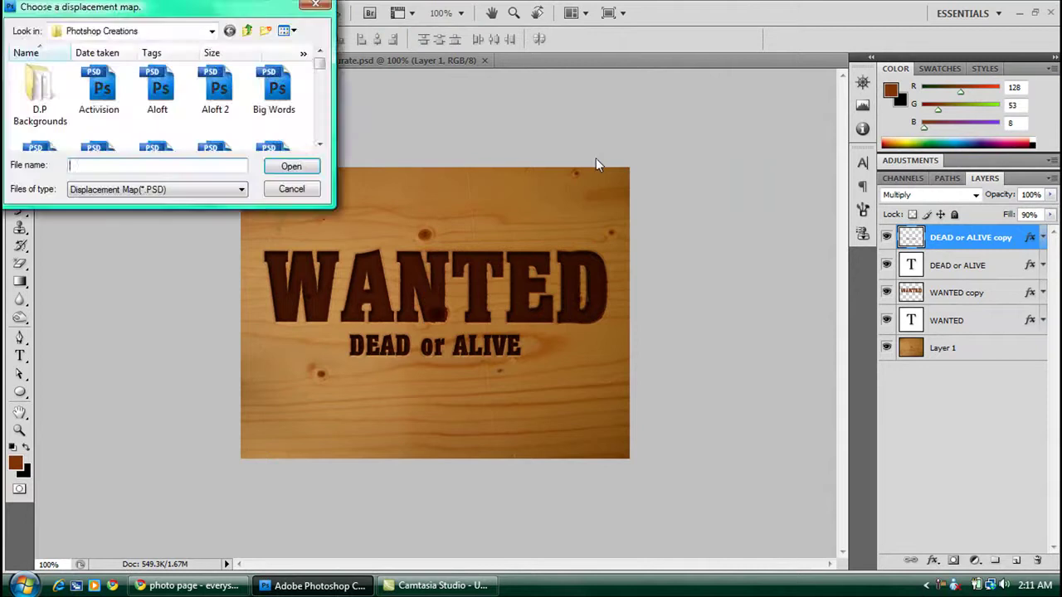
left_click(320, 144)
left_click(321, 144)
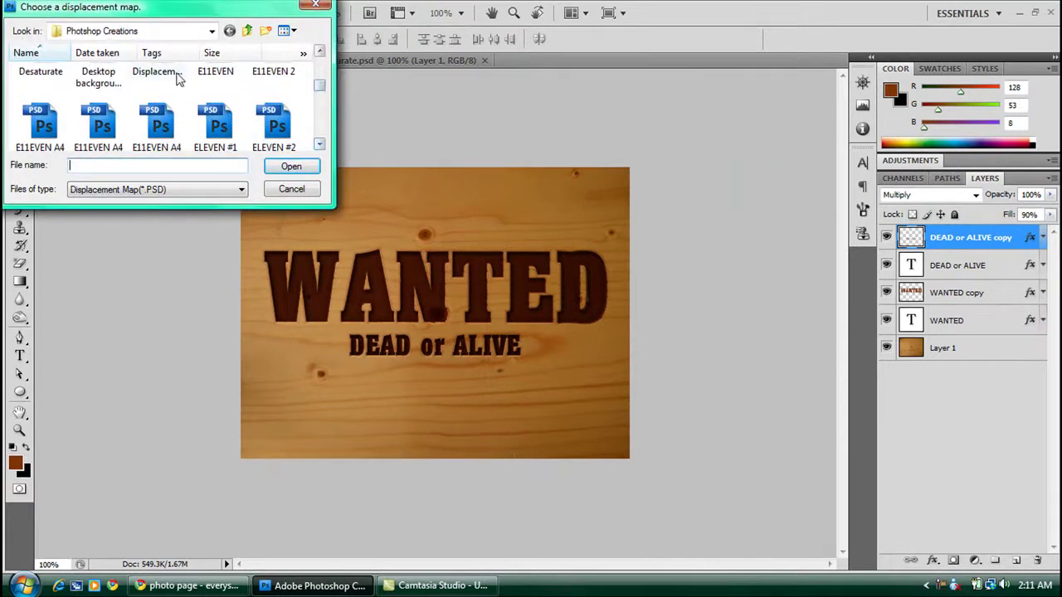
left_click(170, 78)
left_click(290, 168)
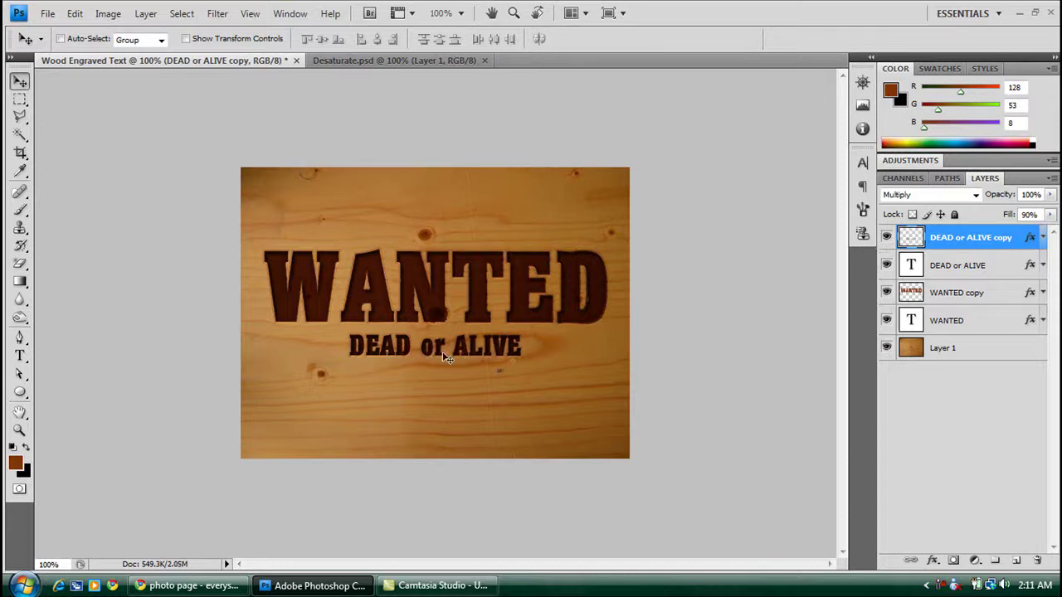
key("alt+bracketleft")
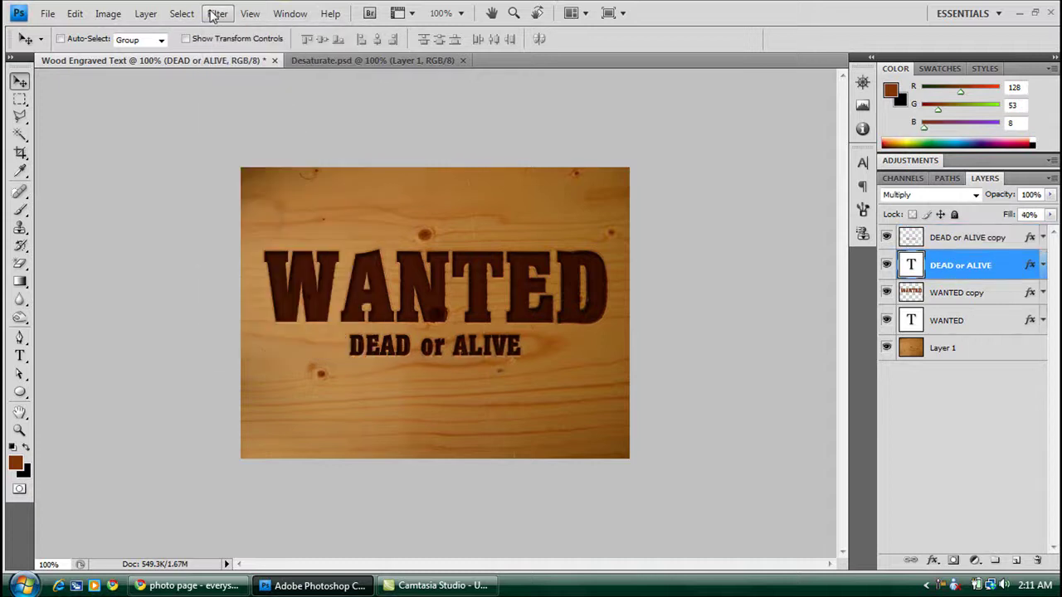
Attempt Displace on the original DEAD or ALIVE text layer and decline rasterizing it
left_click(75, 14)
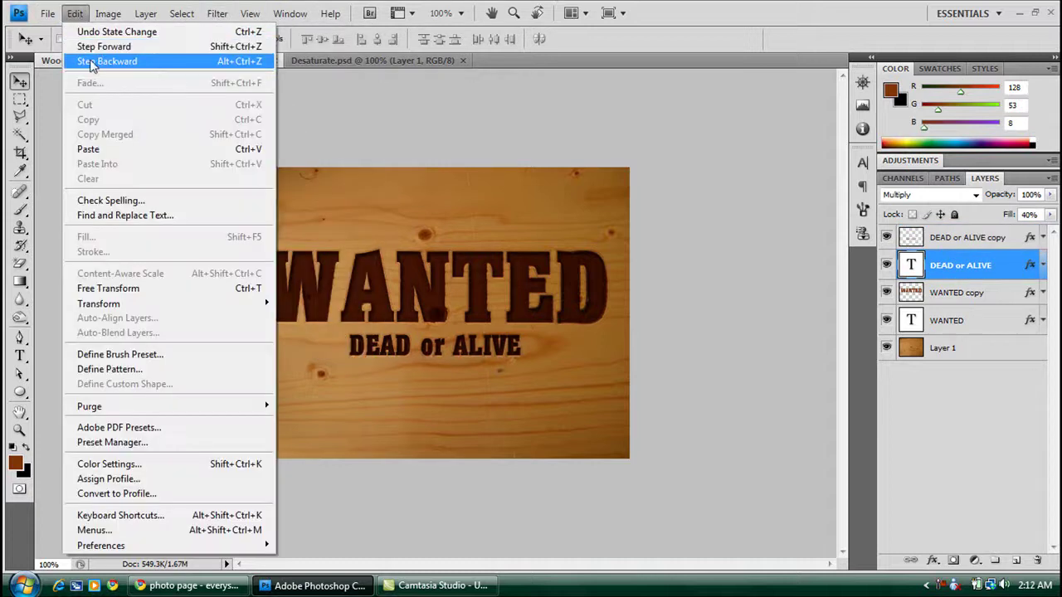
mouse_move(216, 14)
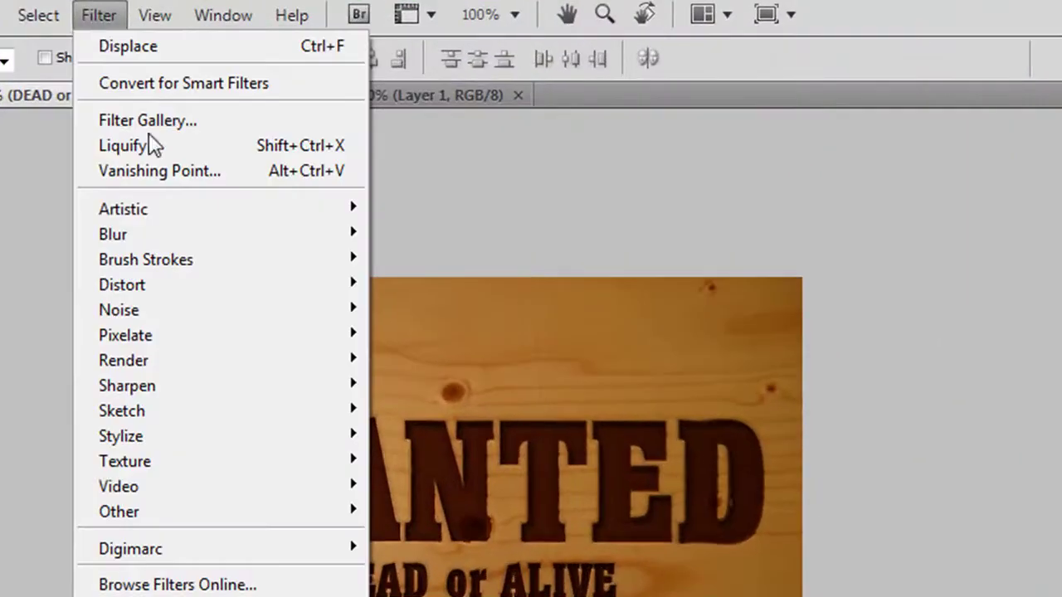
mouse_move(174, 286)
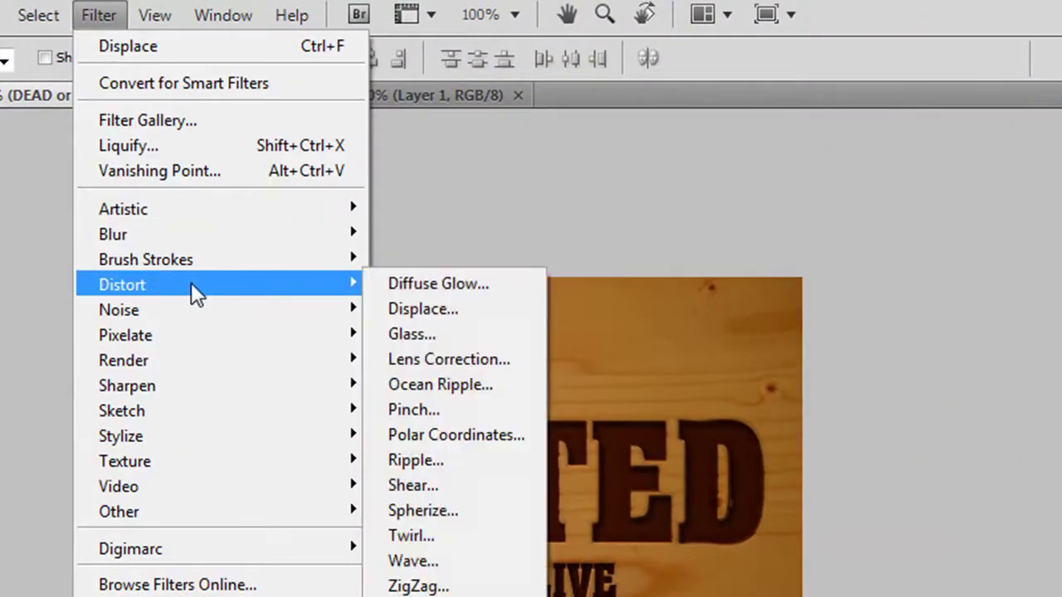
left_click(419, 309)
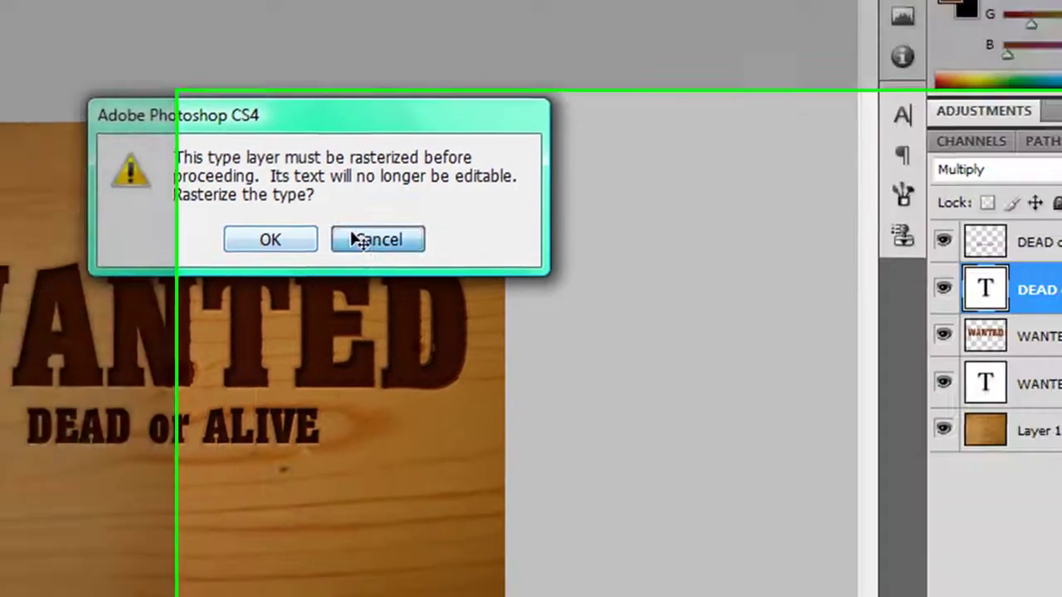
left_click(651, 395)
Apply Displace to the DEAD or ALIVE copy at scale 2 and 2, using the Displacement map
left_click(886, 153)
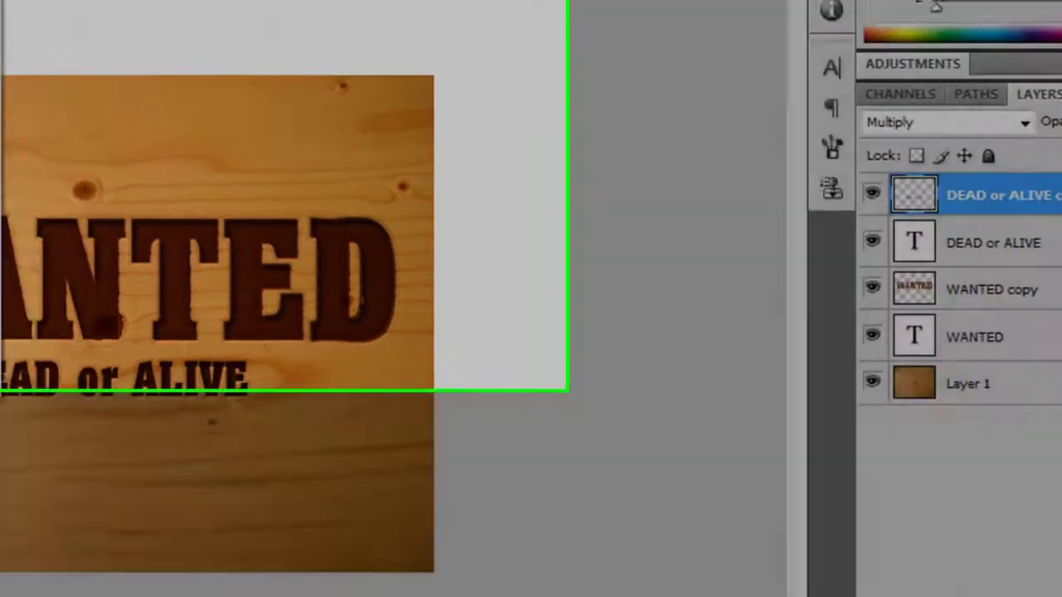
left_click(234, 21)
mouse_move(249, 292)
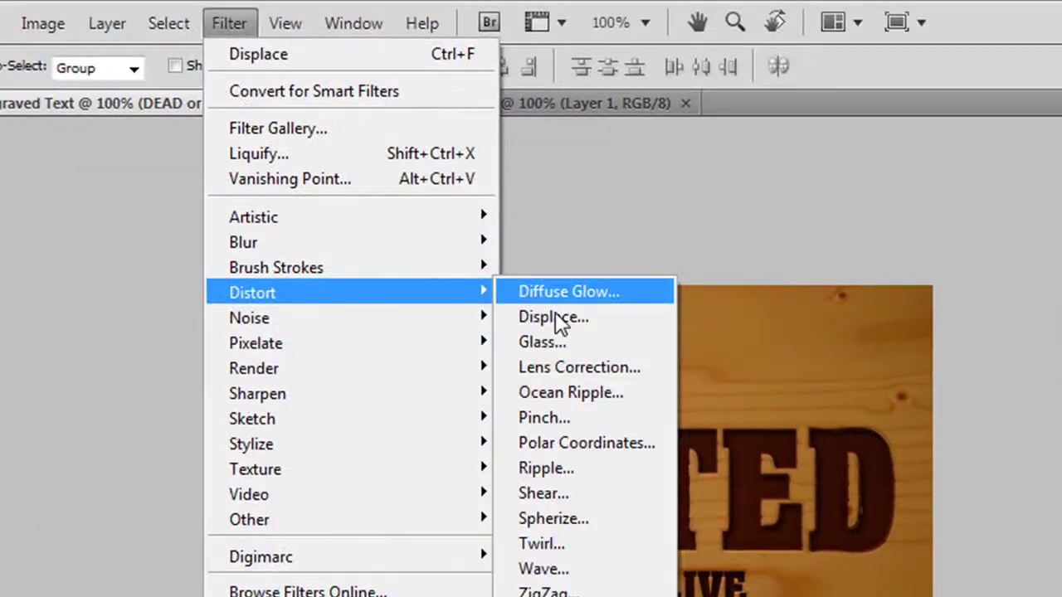
left_click(556, 315)
type("2")
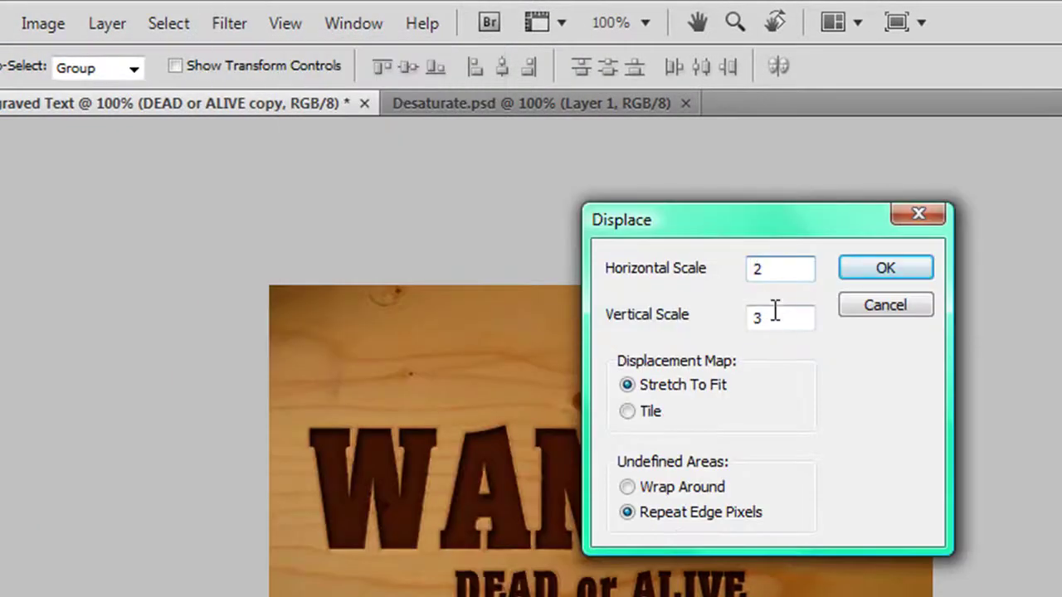
double_click(755, 317)
type("2")
left_click(885, 268)
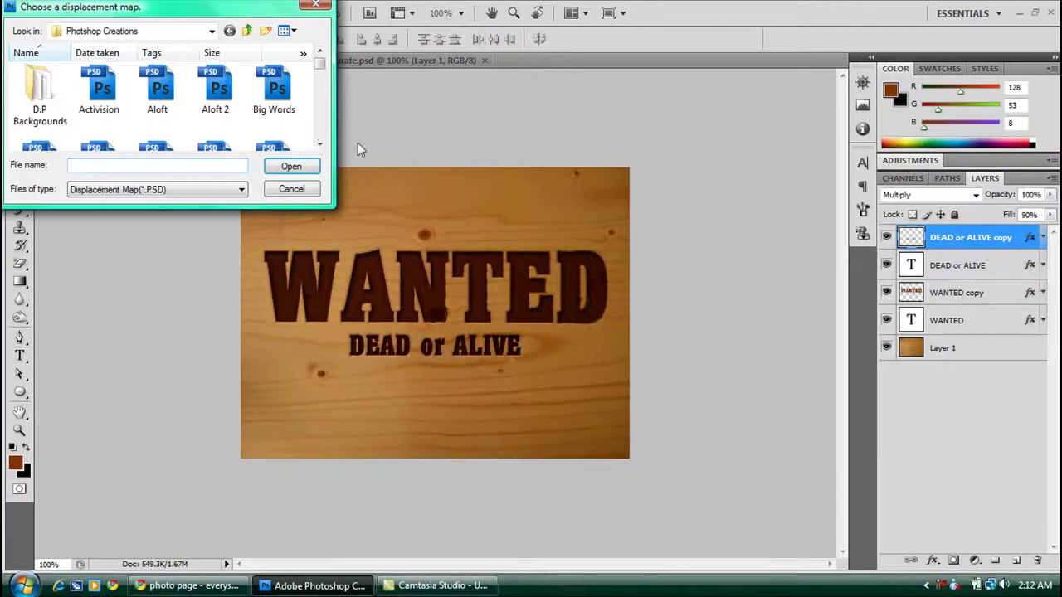
left_click(320, 144)
left_click(165, 156)
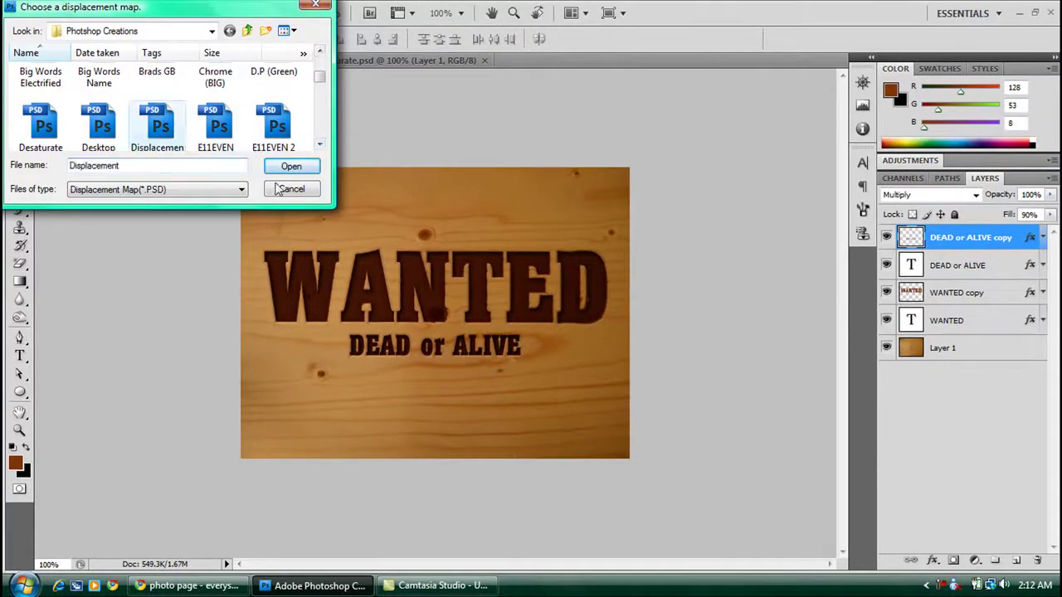
left_click(297, 170)
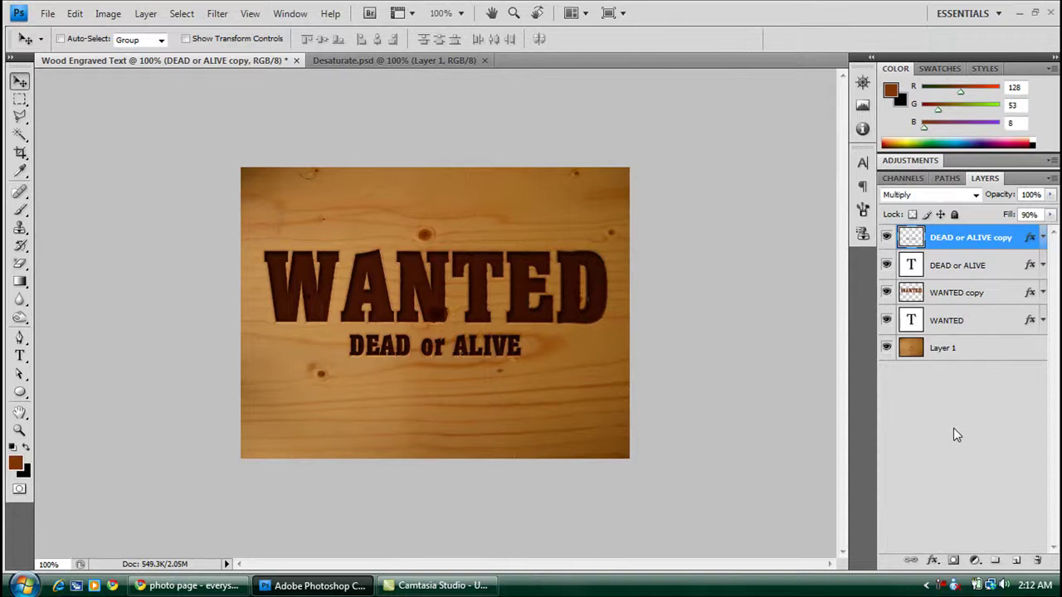